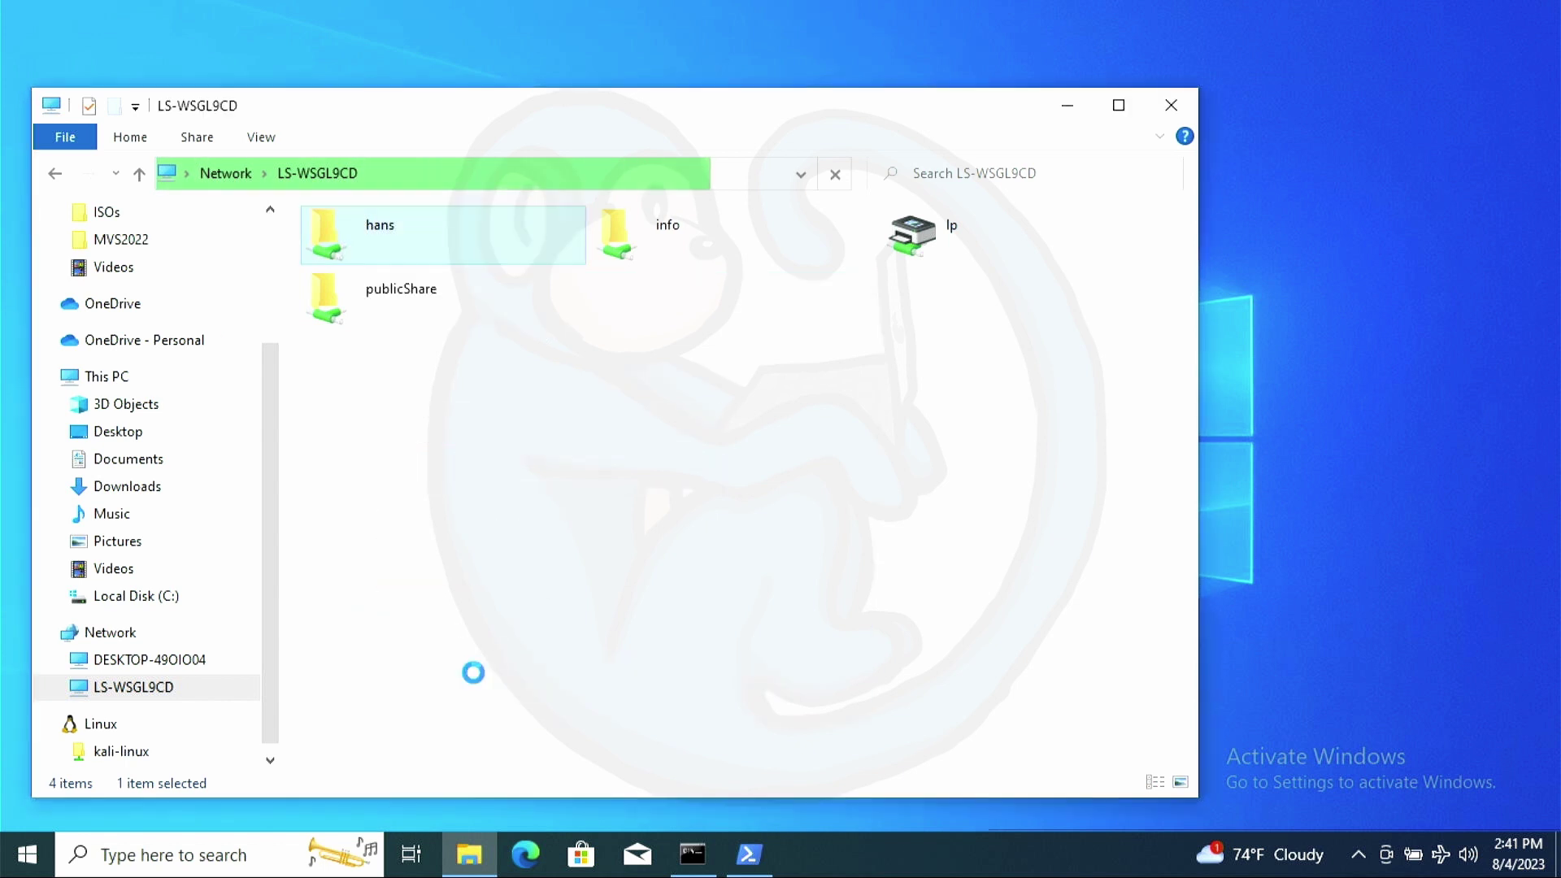
Browse the hans share's volksfrei folder, then its nakatomi folder.
double_click(362, 296)
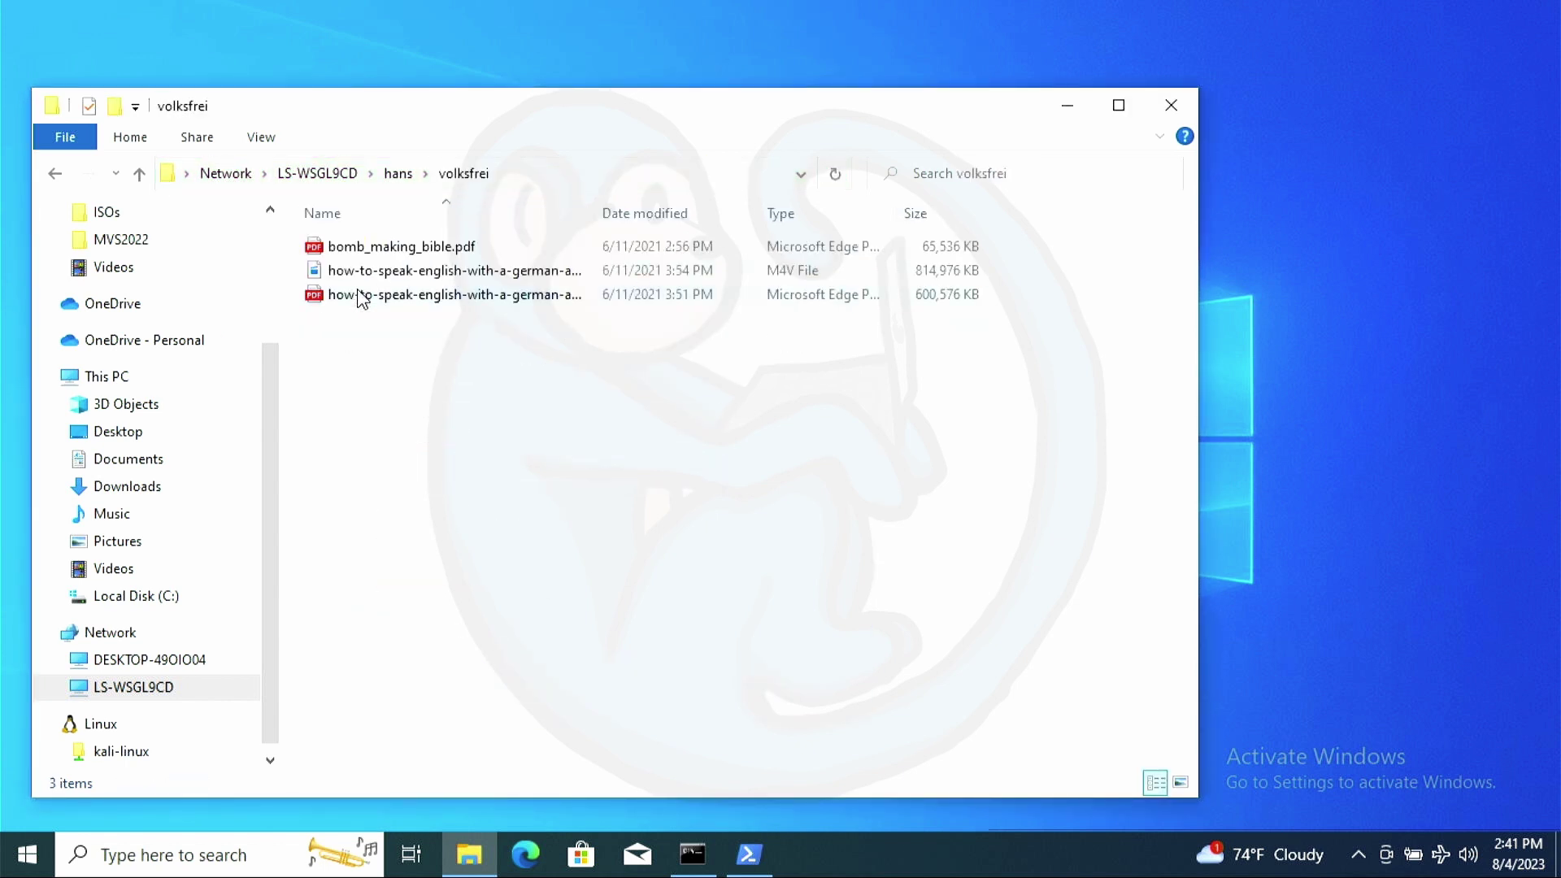
left_click(397, 173)
double_click(348, 252)
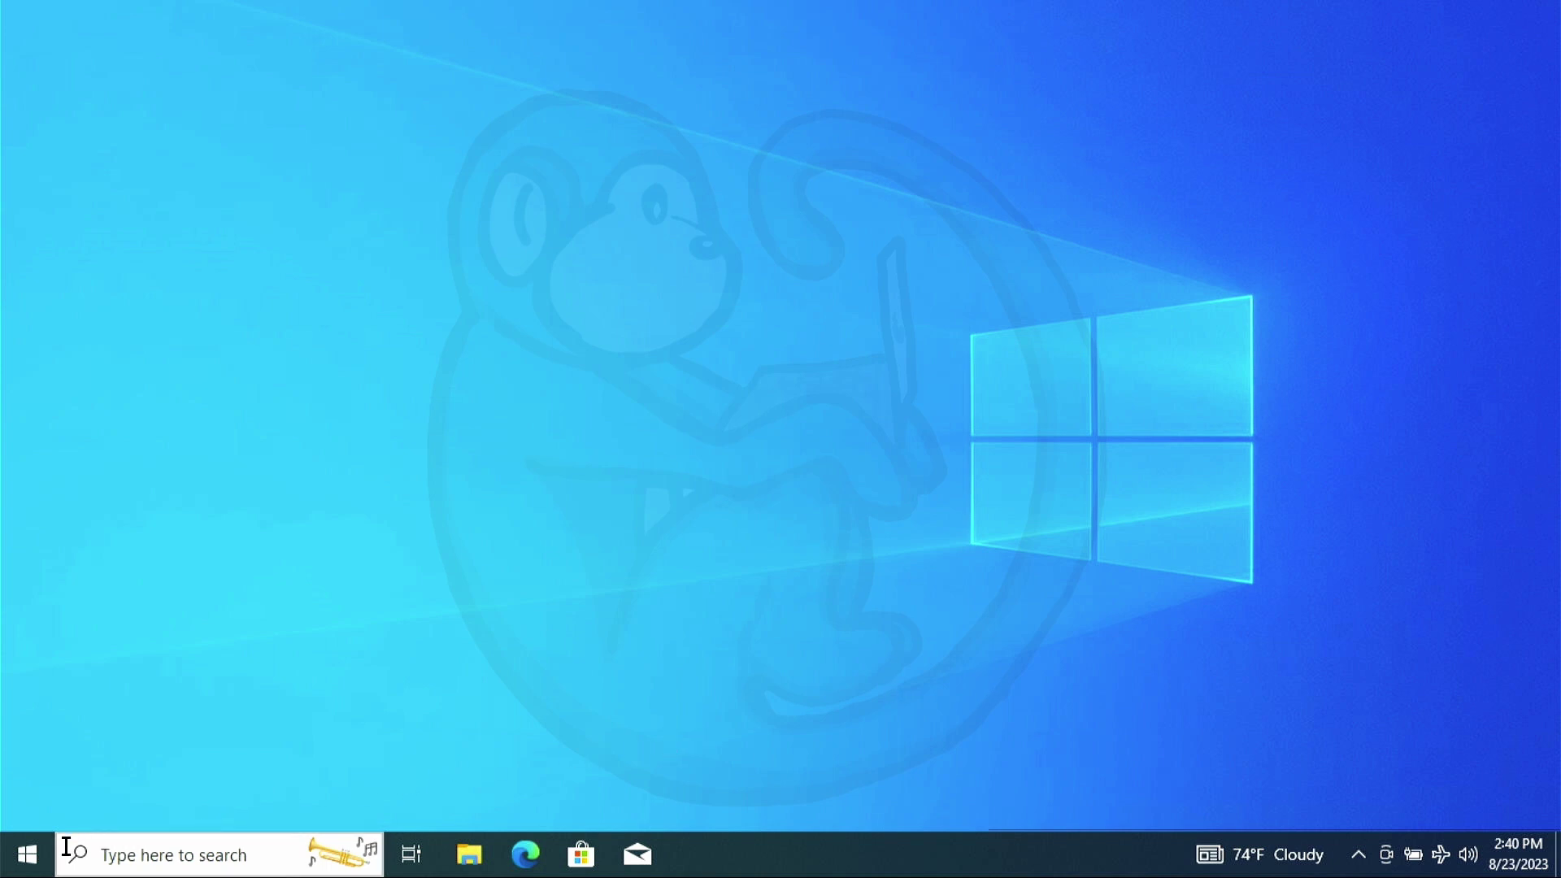
Open the Ethernet network's properties in Settings and confirm IP assignment is Automatic (DHCP) without changing it.
right_click(36, 864)
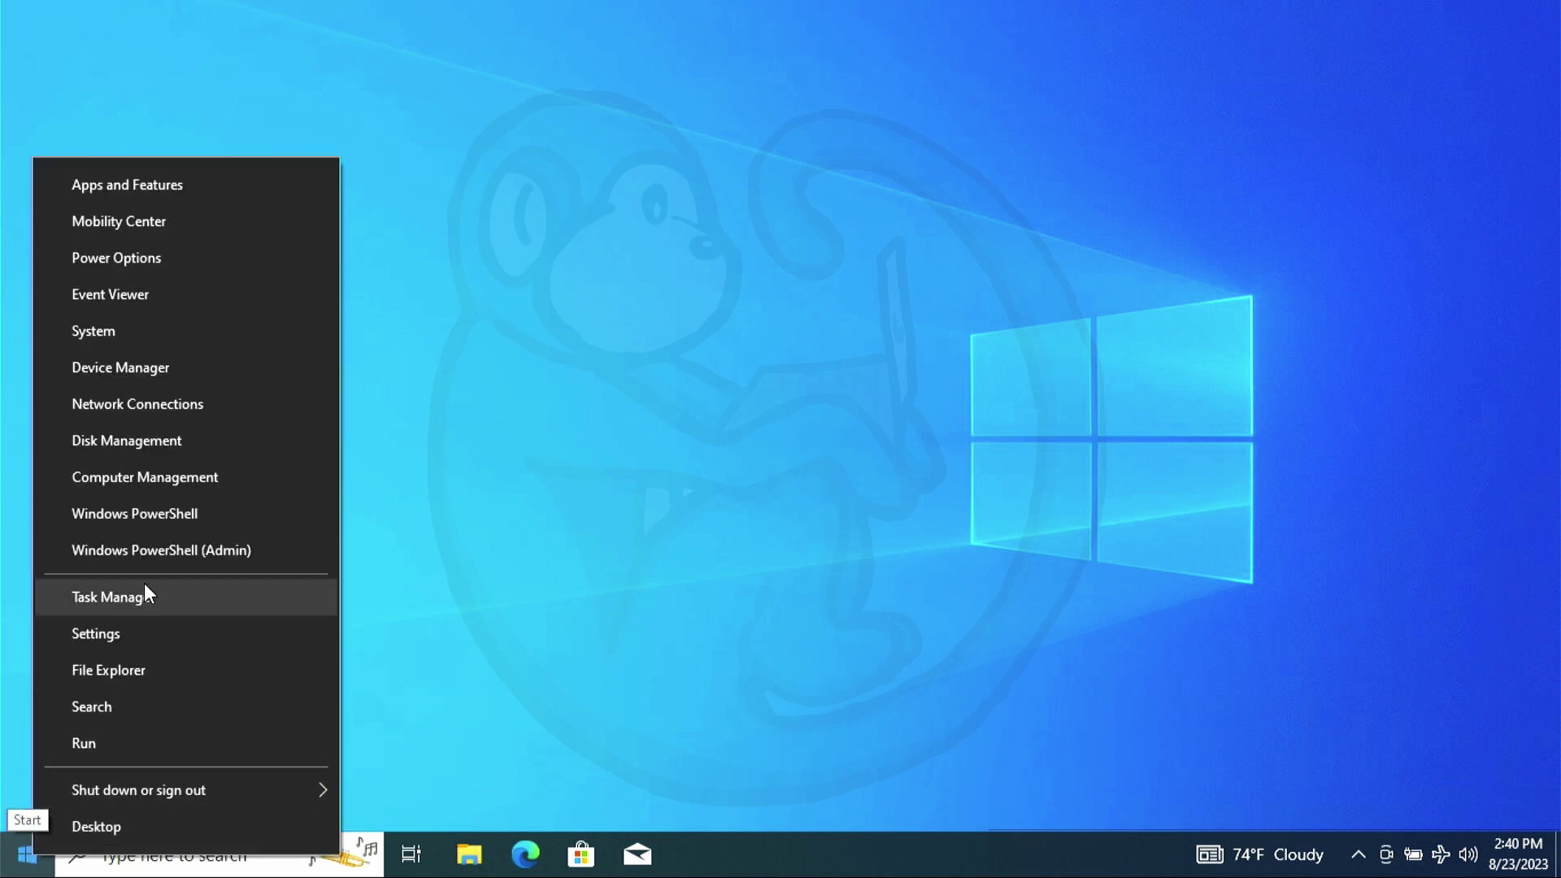
left_click(255, 398)
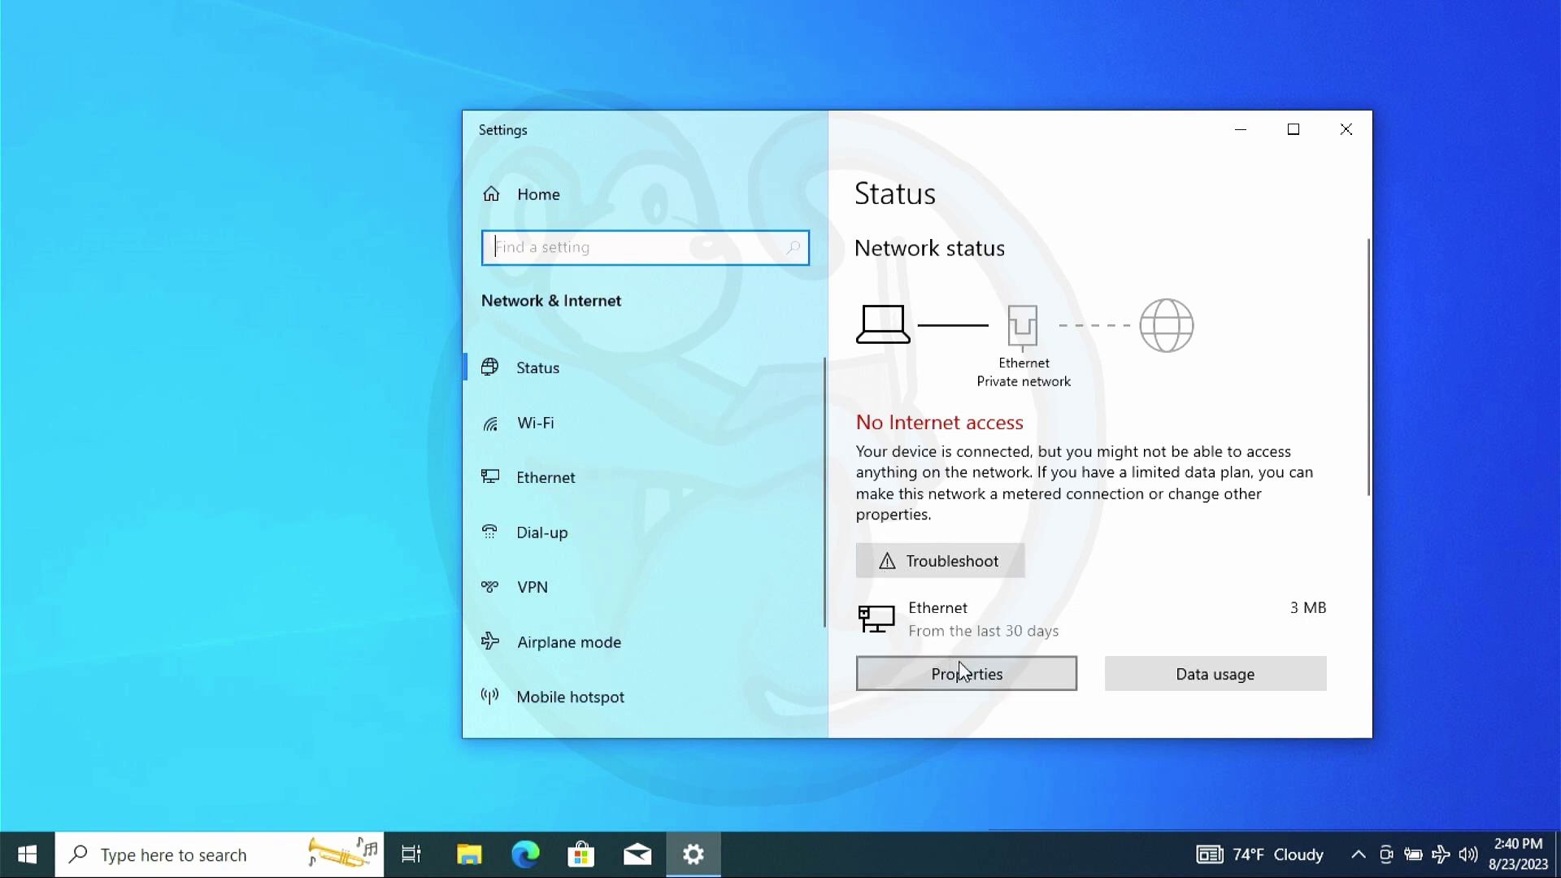
scroll(961, 674, "down", 5)
left_click(957, 292)
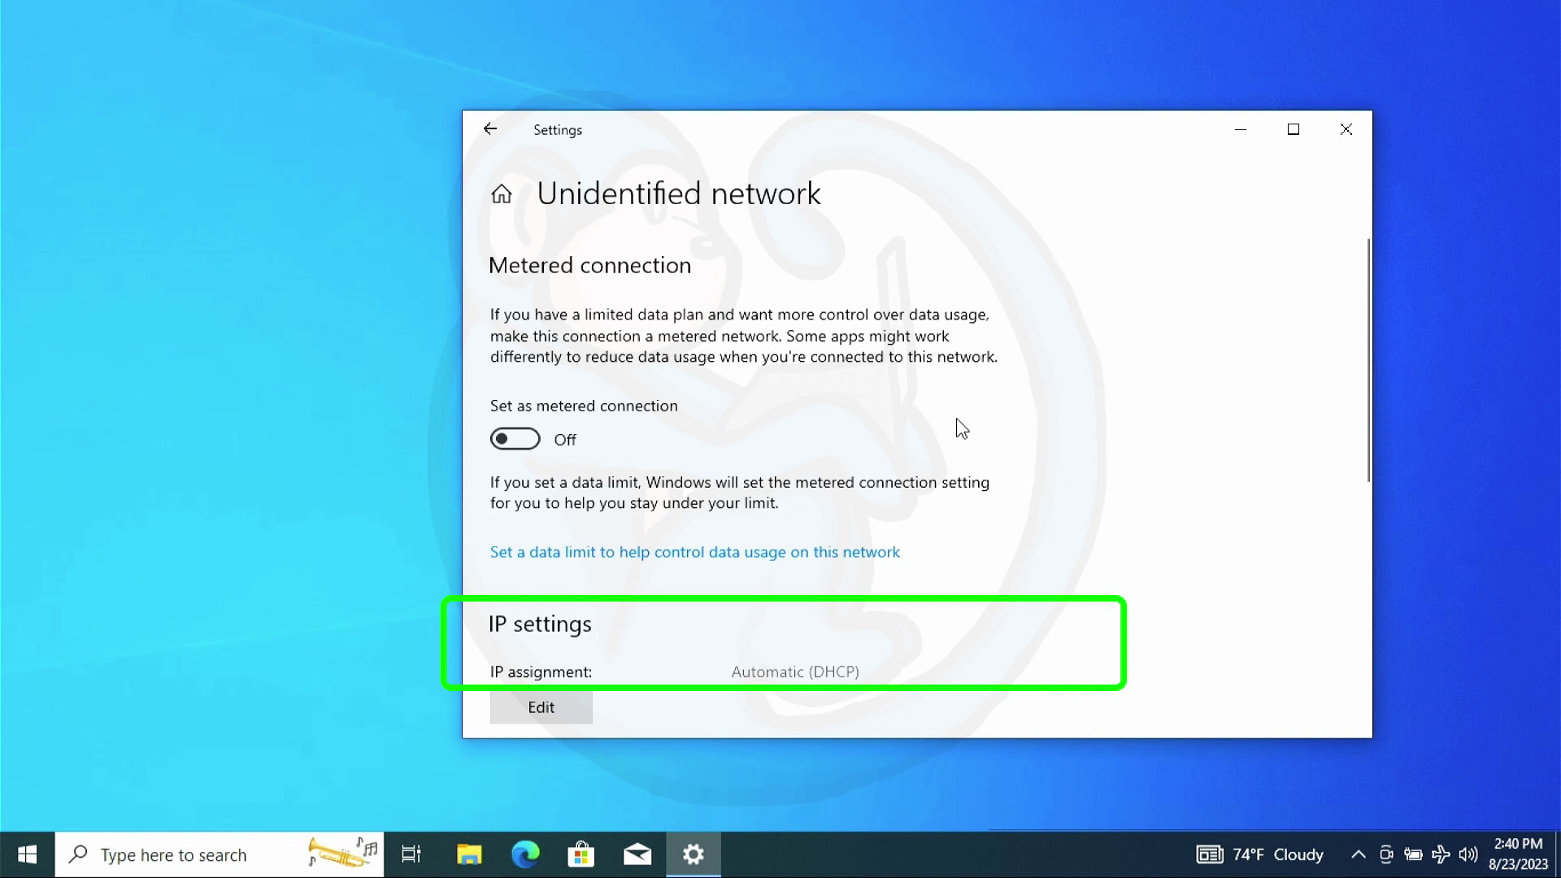
scroll(962, 428, "down", 4)
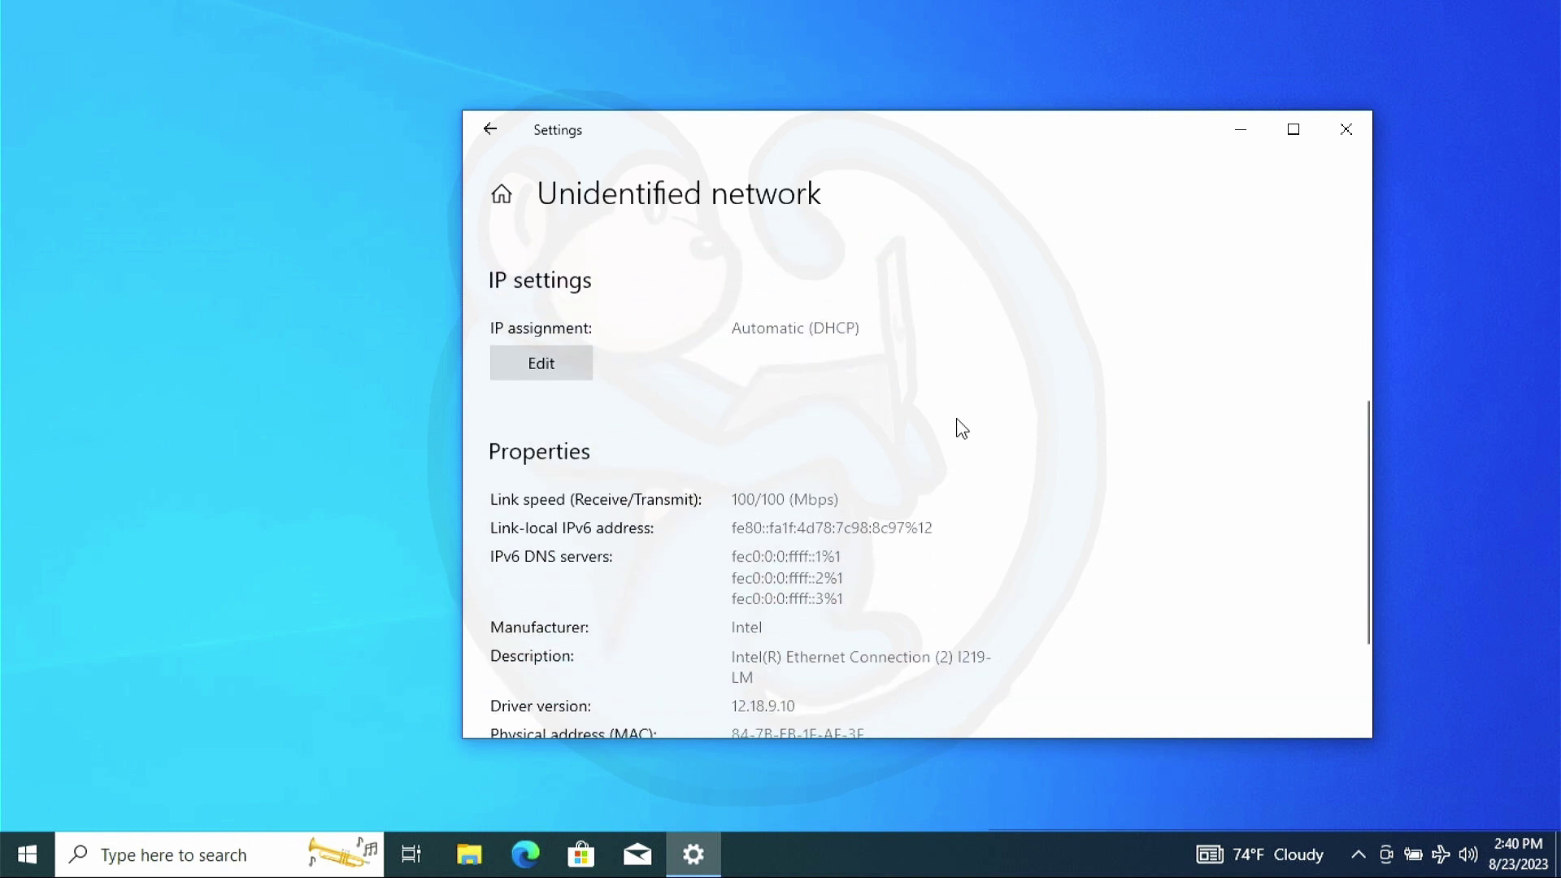
scroll(961, 429, "down", 1)
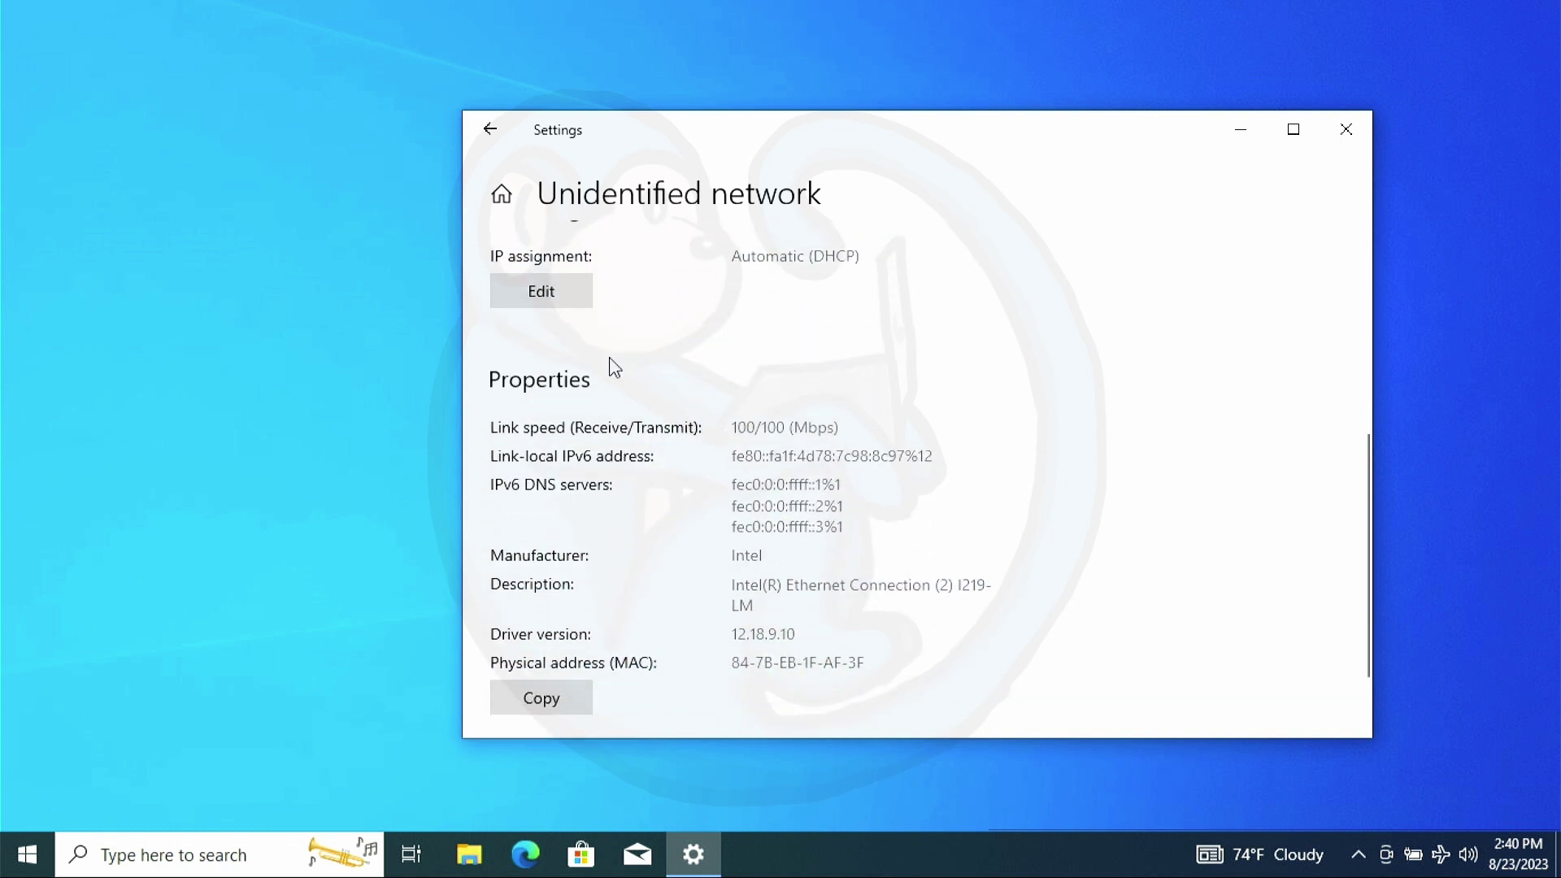
left_click(540, 291)
left_click(1032, 499)
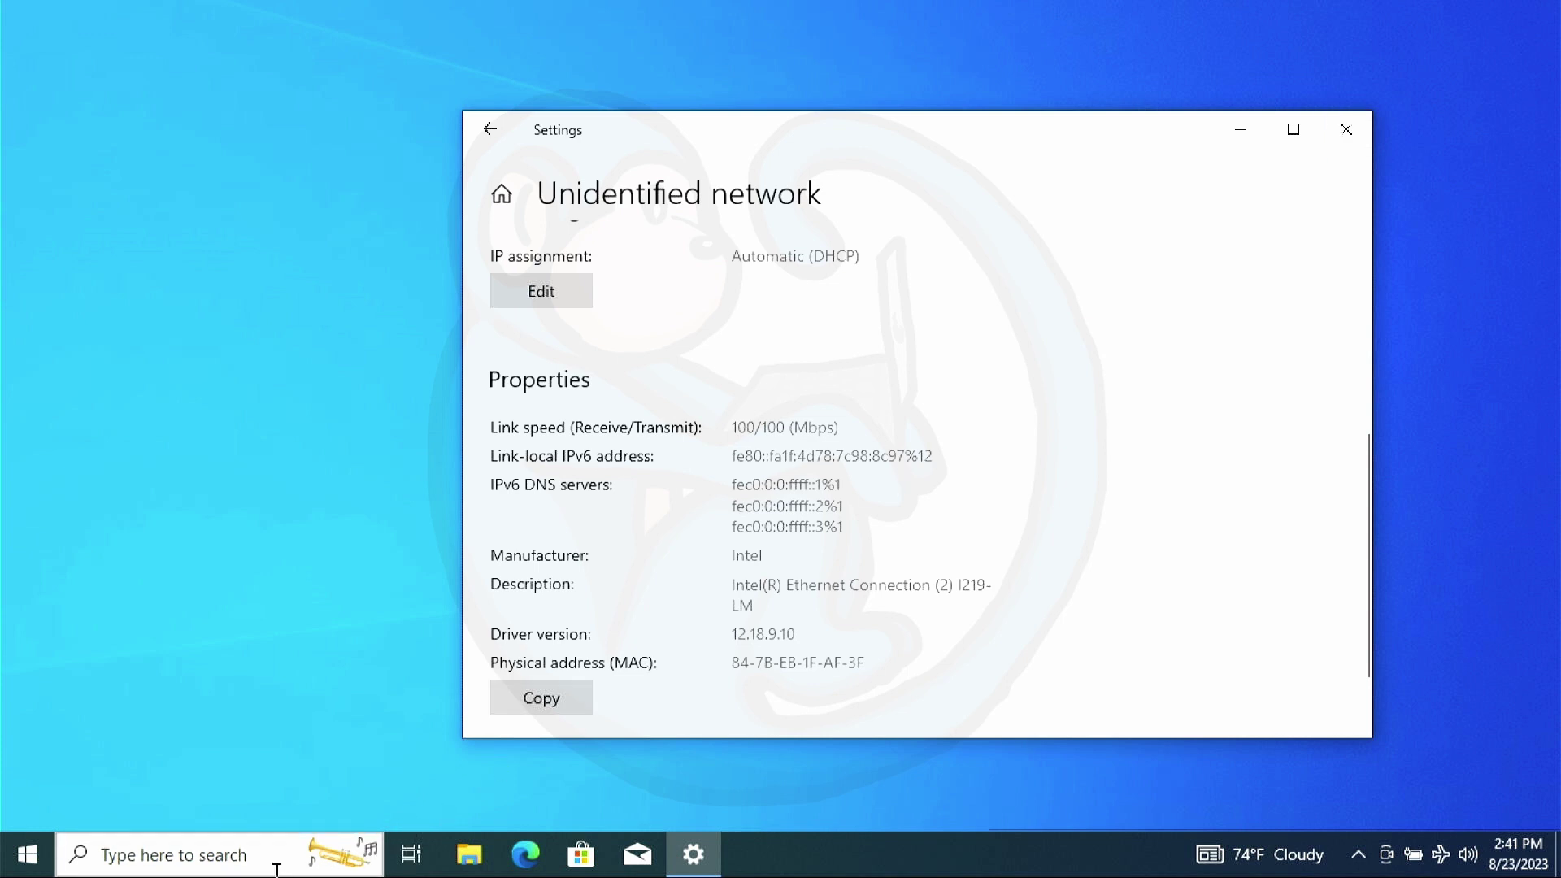
Launch Command Prompt as administrator from the cmd search.
left_click(252, 860)
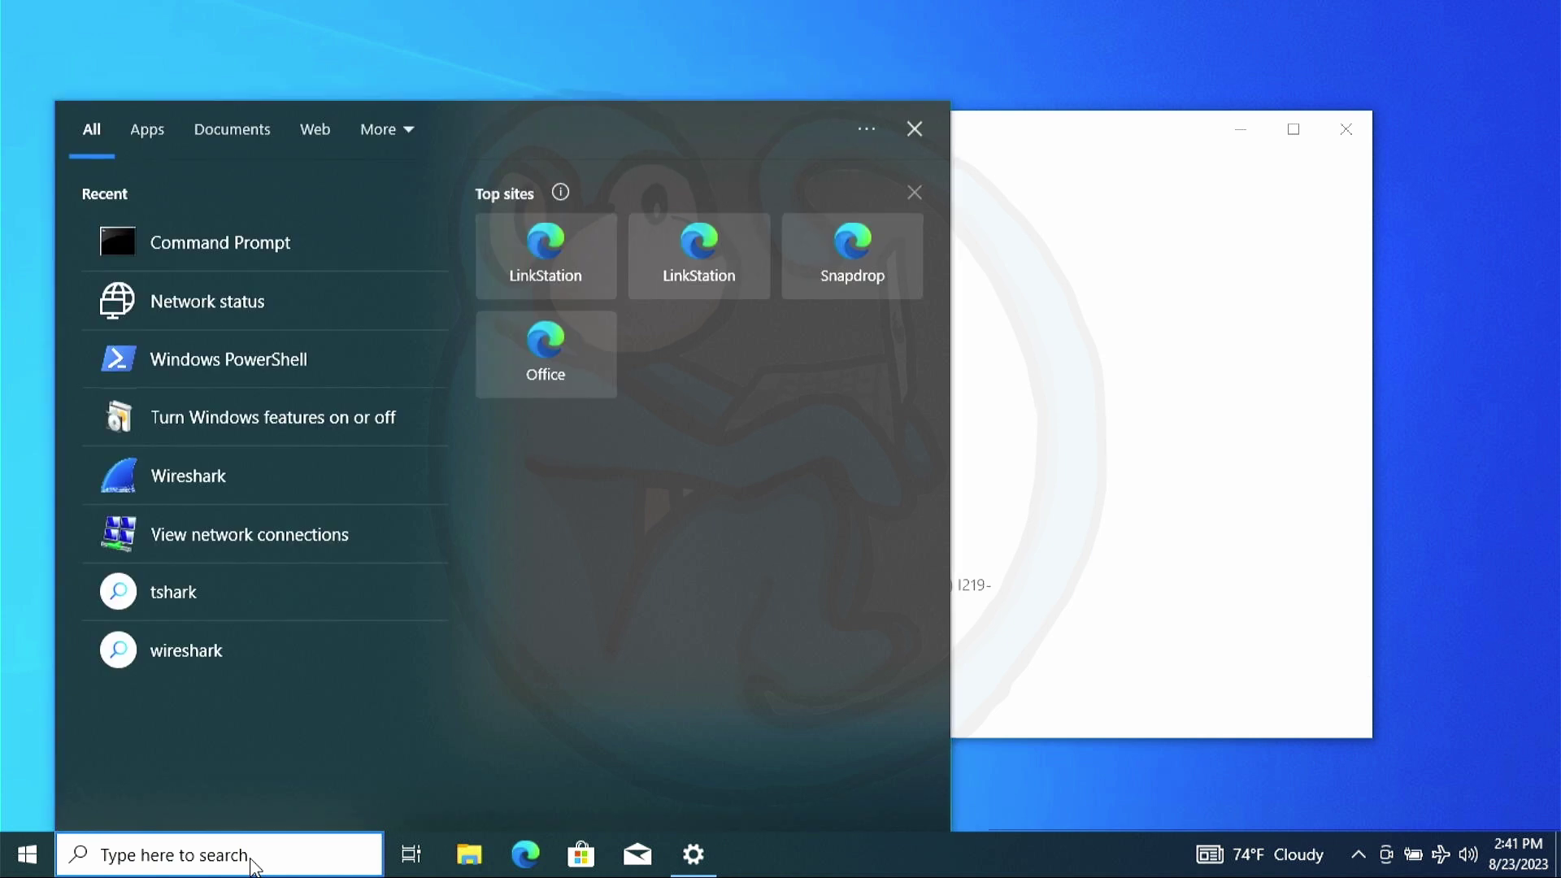
type("cmd")
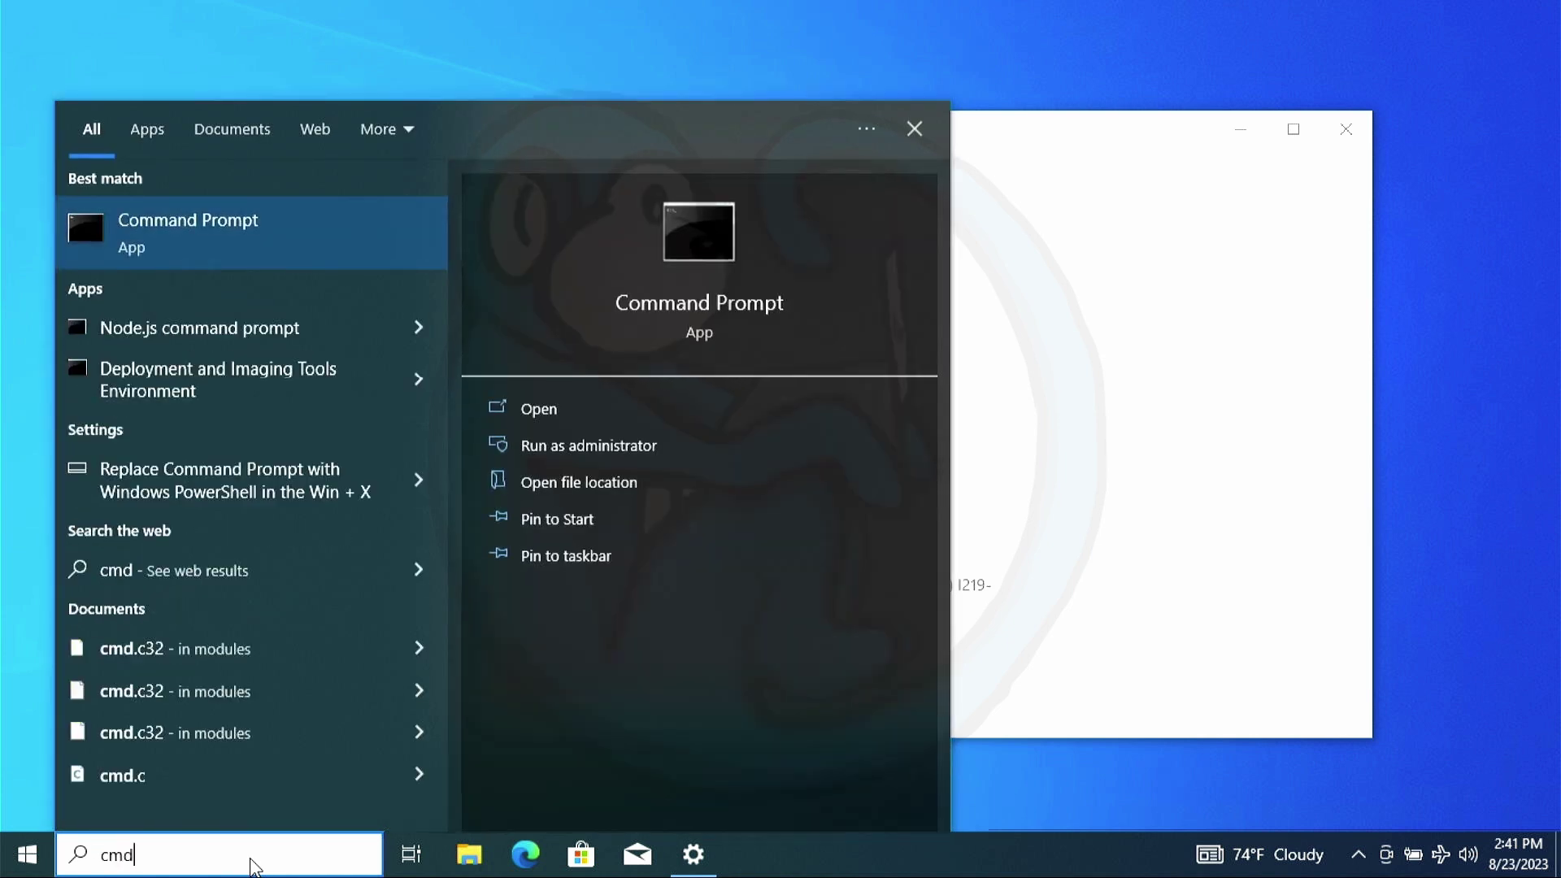
left_click(603, 445)
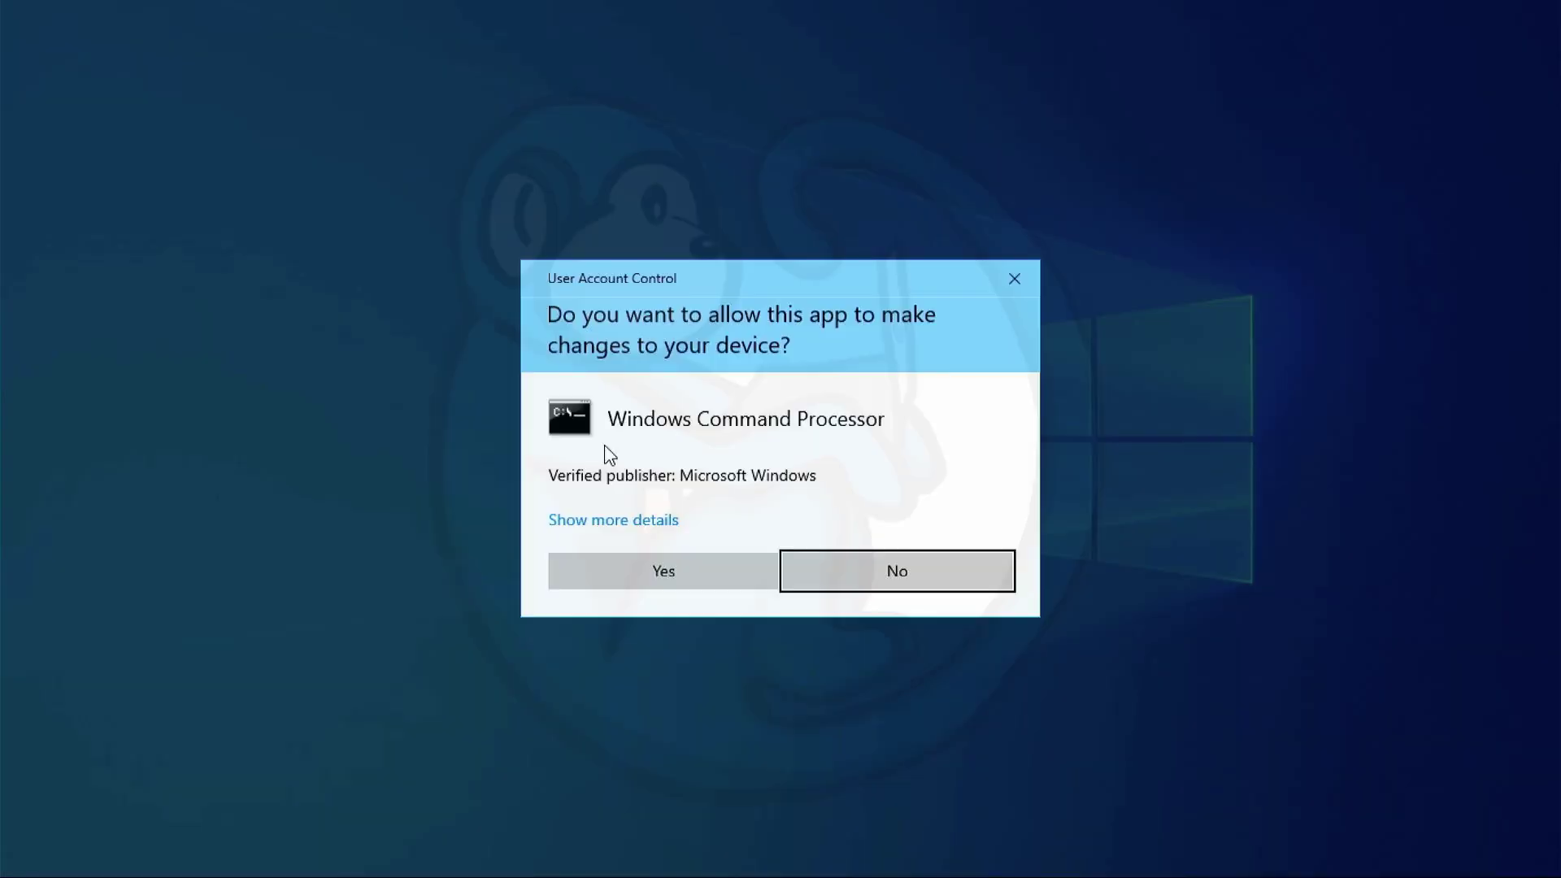
left_click(642, 564)
Run ipconfig and review Ethernet's 169.254.44.153 autoconfiguration address.
type("ipconfig")
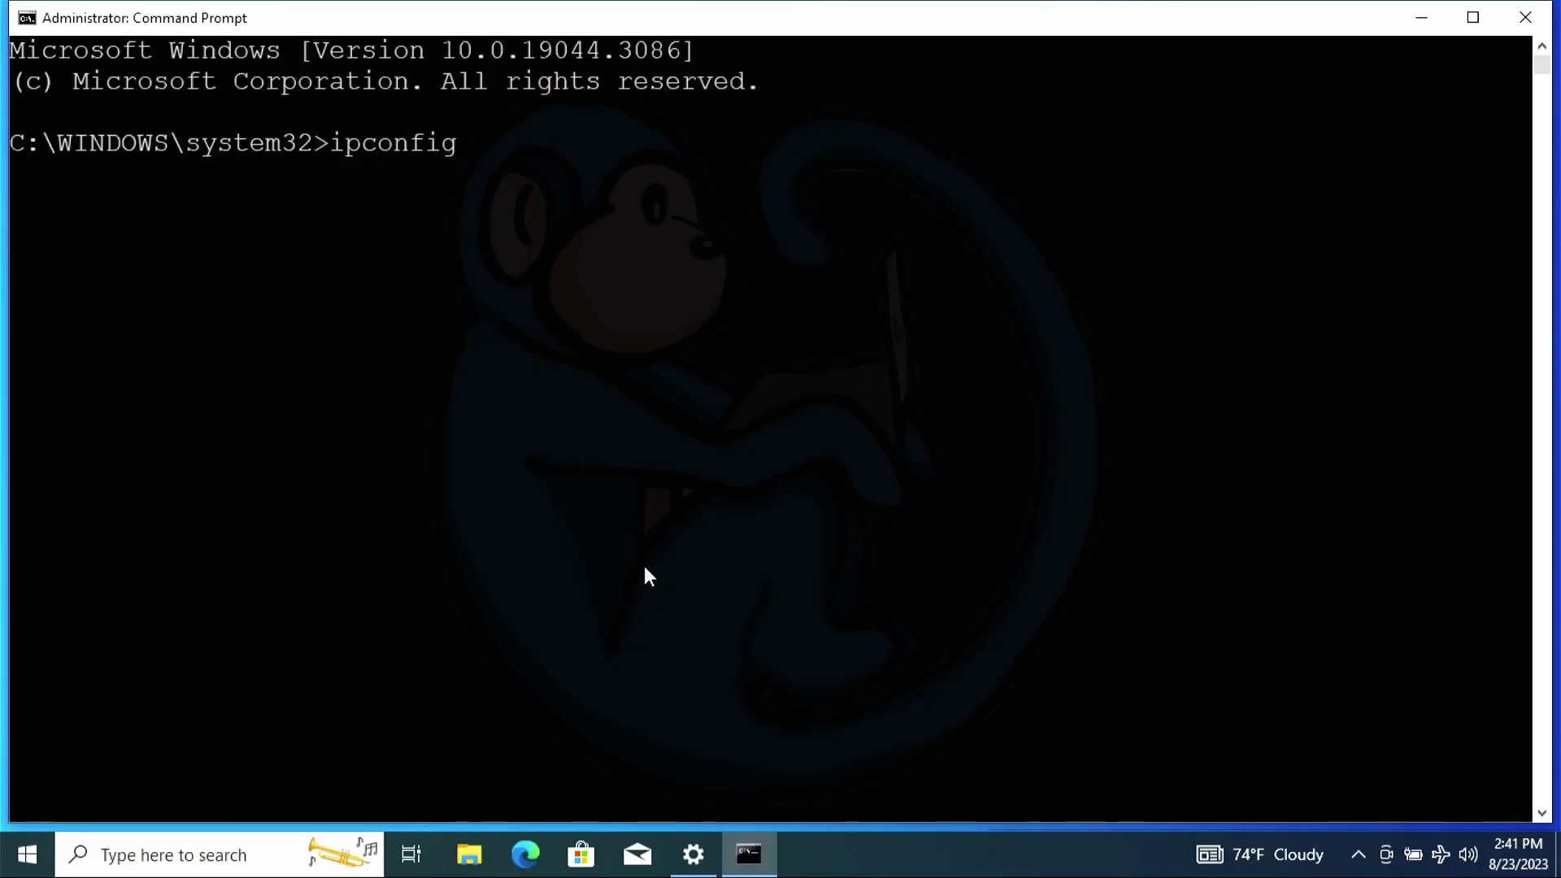
key("Return")
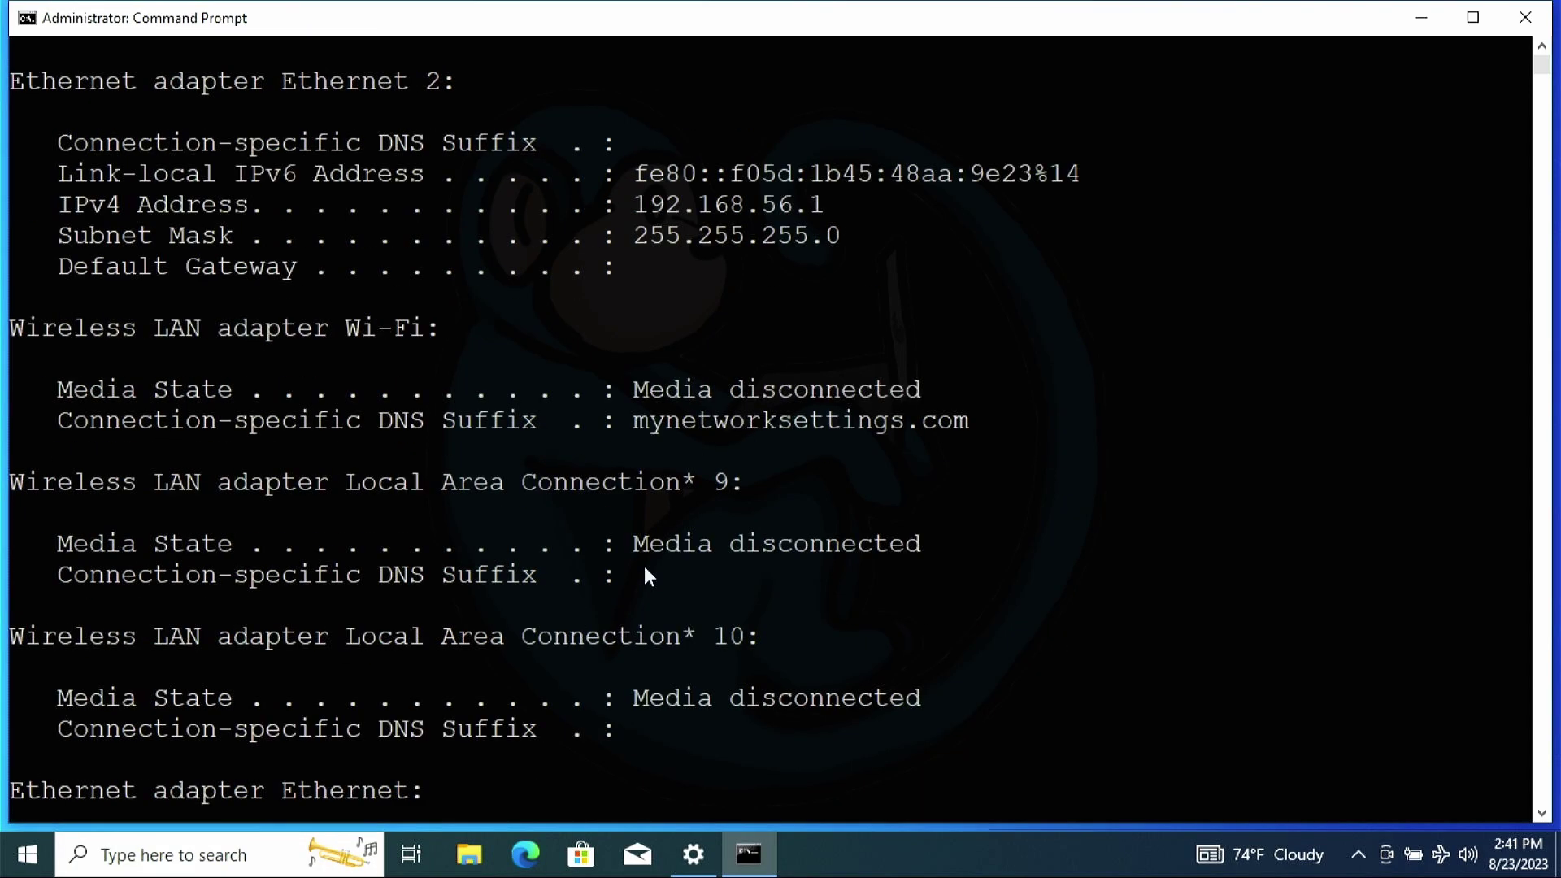
scroll(644, 568, "up", 2)
scroll(646, 570, "up", 2)
scroll(646, 569, "down", 6)
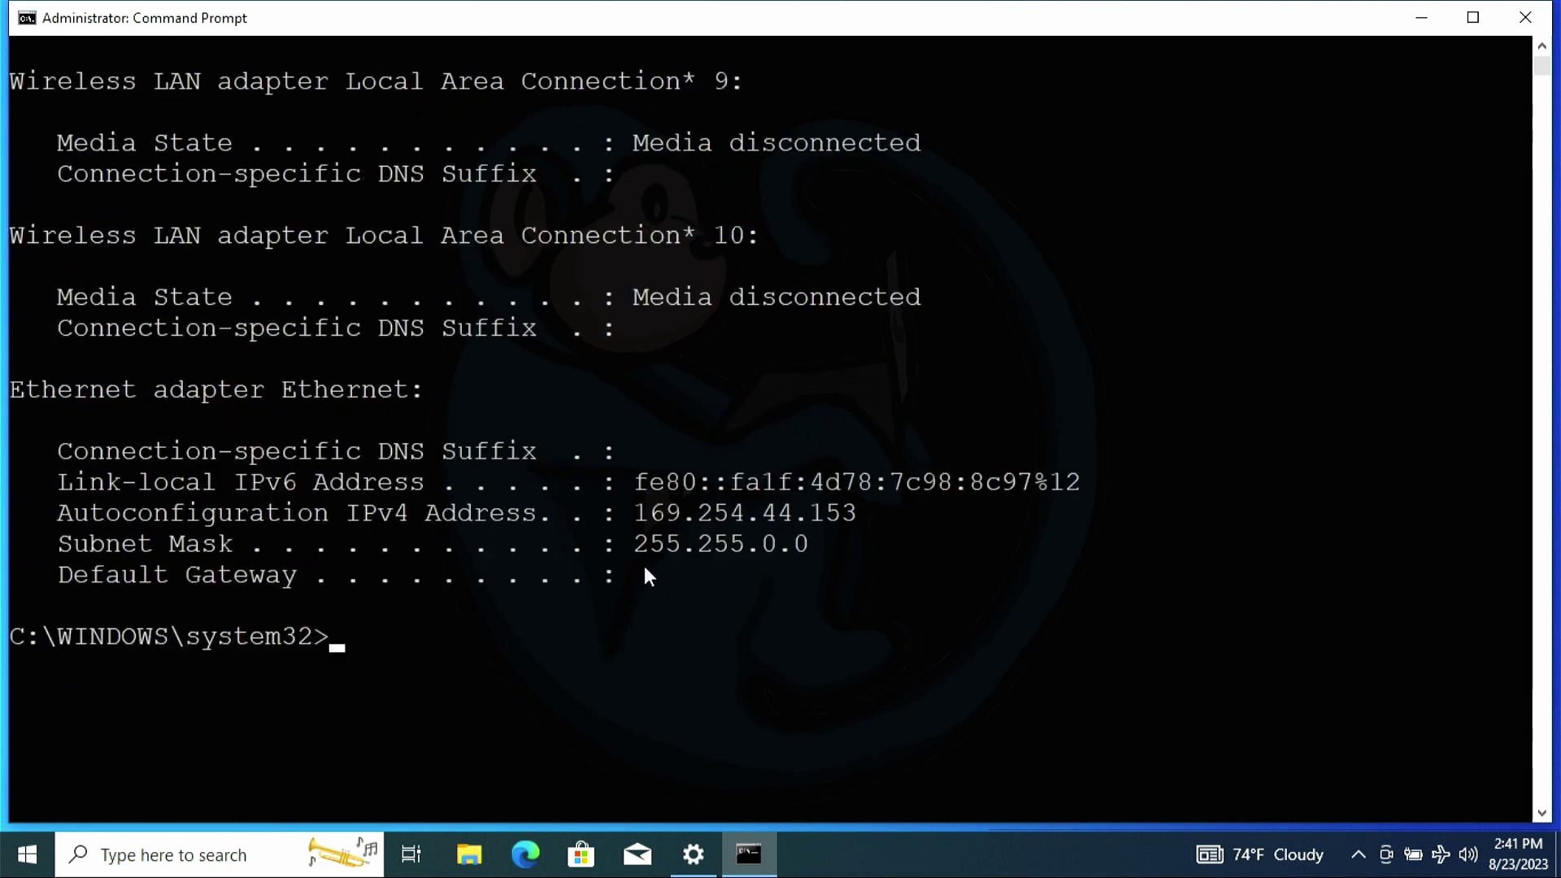
scroll(645, 569, "up", 1)
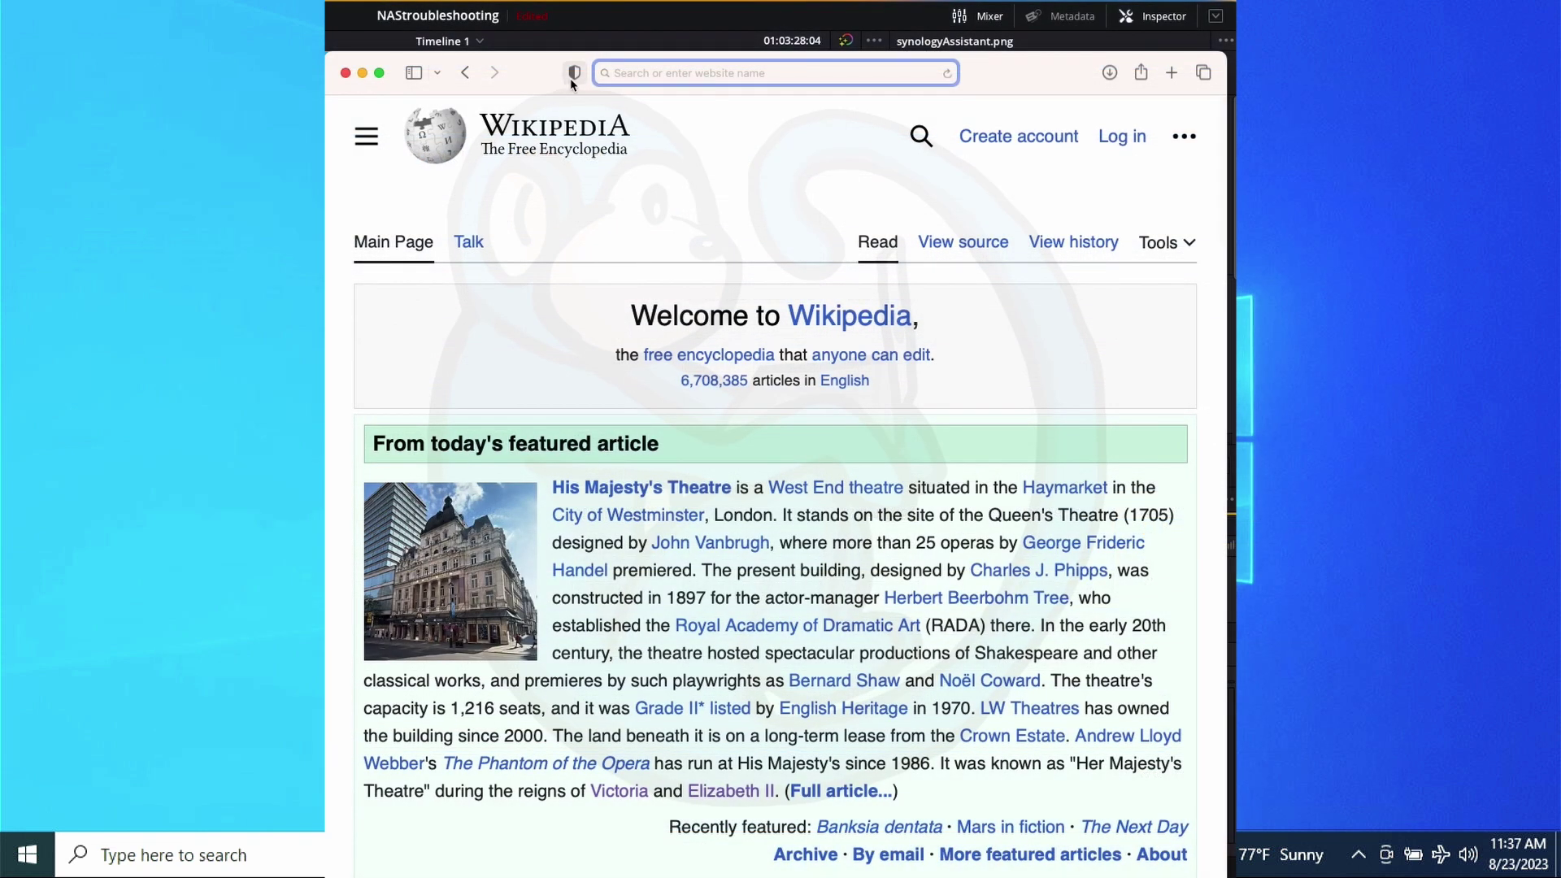
Load find.synology.com in the browser to locate the NAS.
type("find.synology.com")
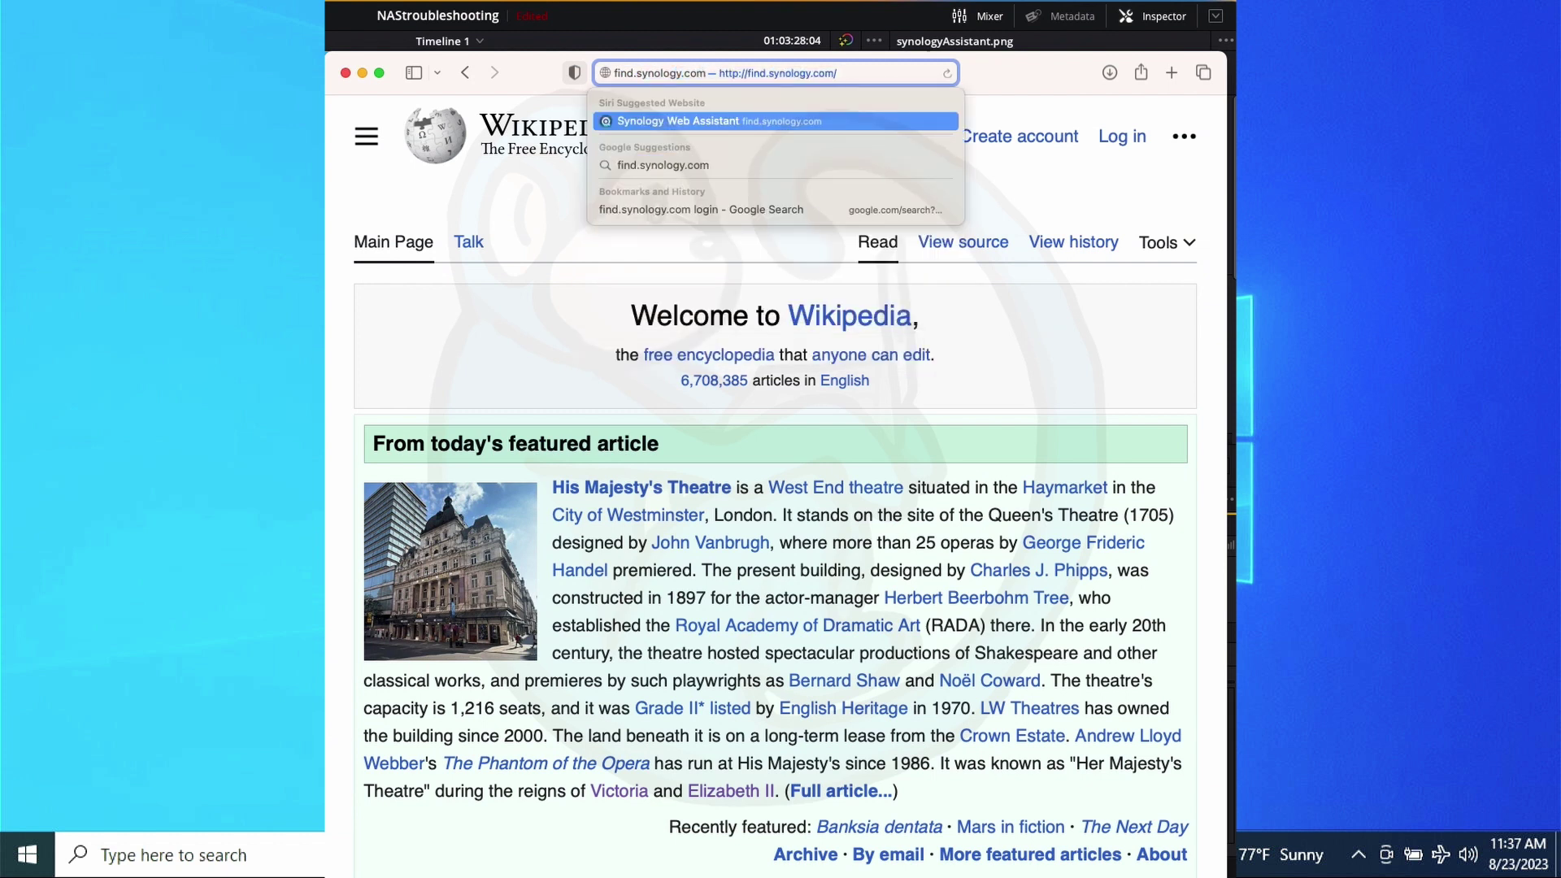
key("Return")
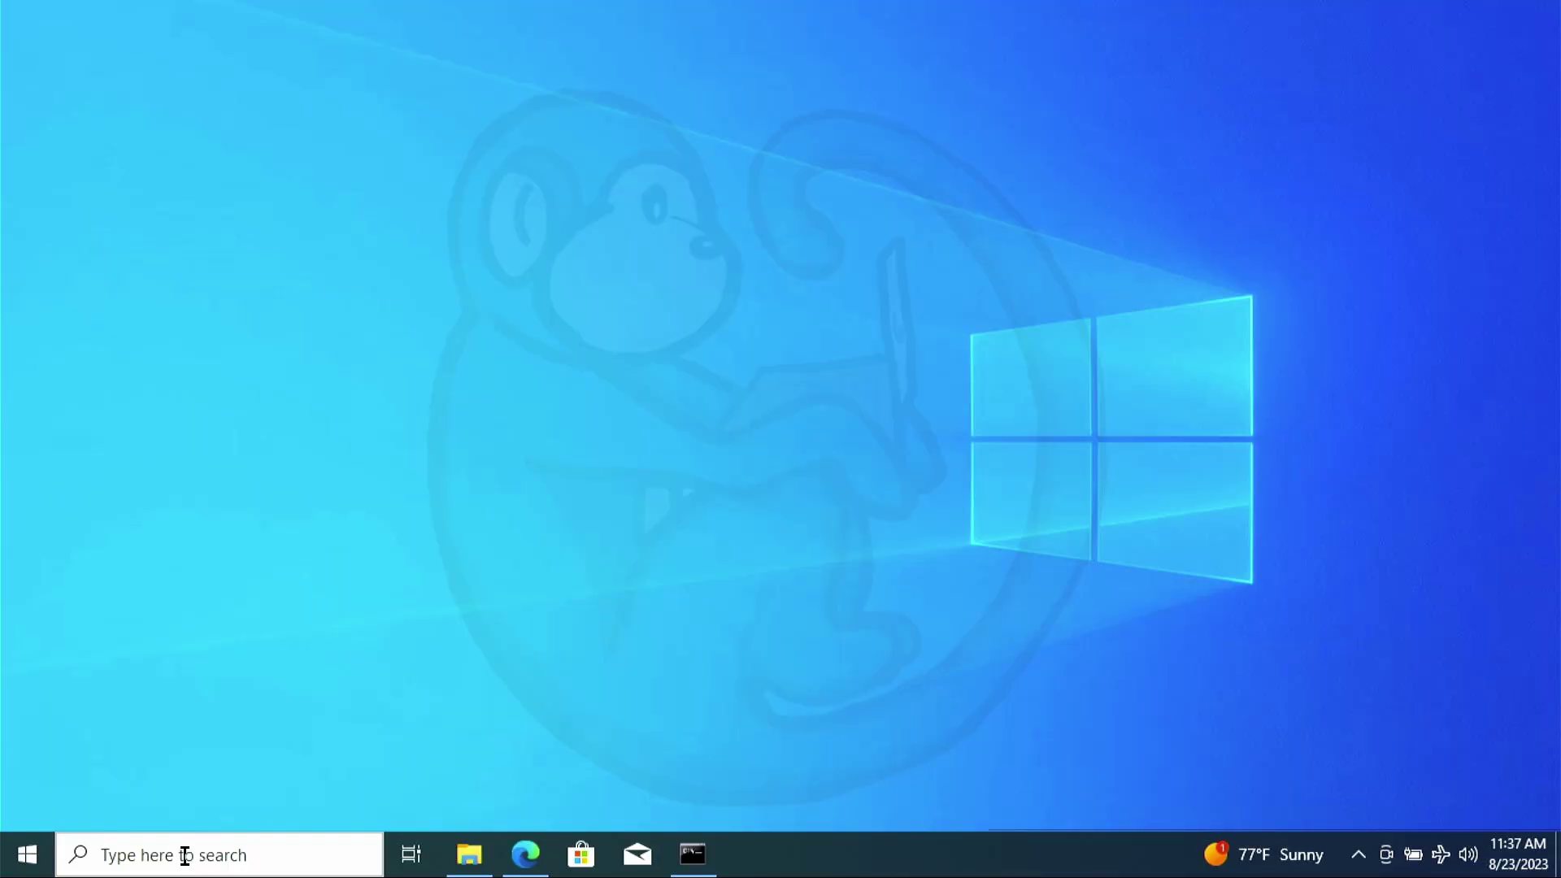
Launch Wireshark with administrator rights from Windows search.
left_click(185, 856)
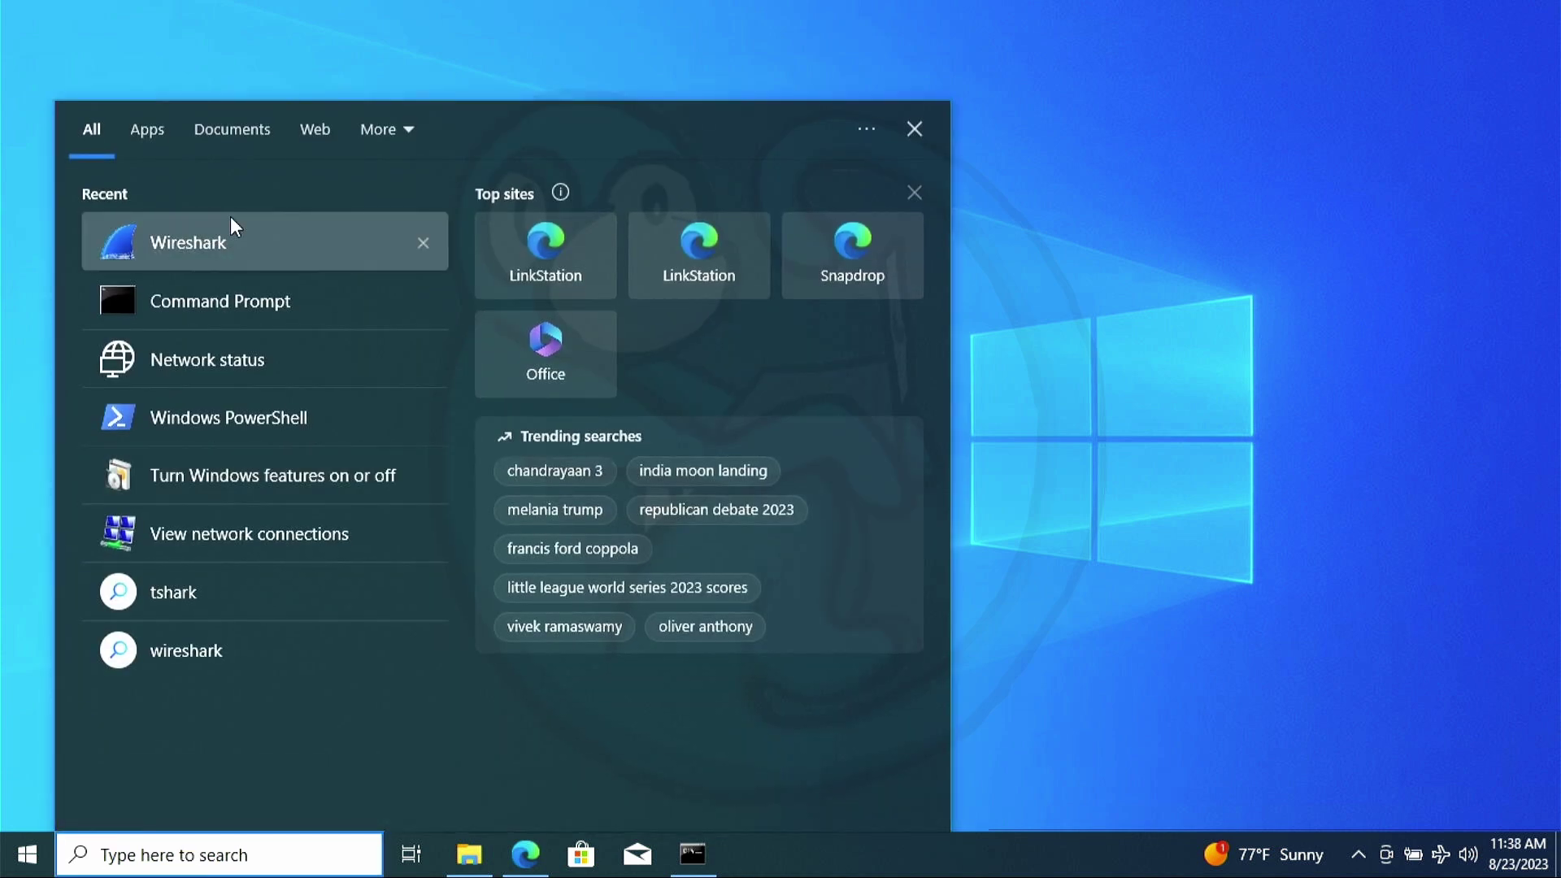
right_click(225, 234)
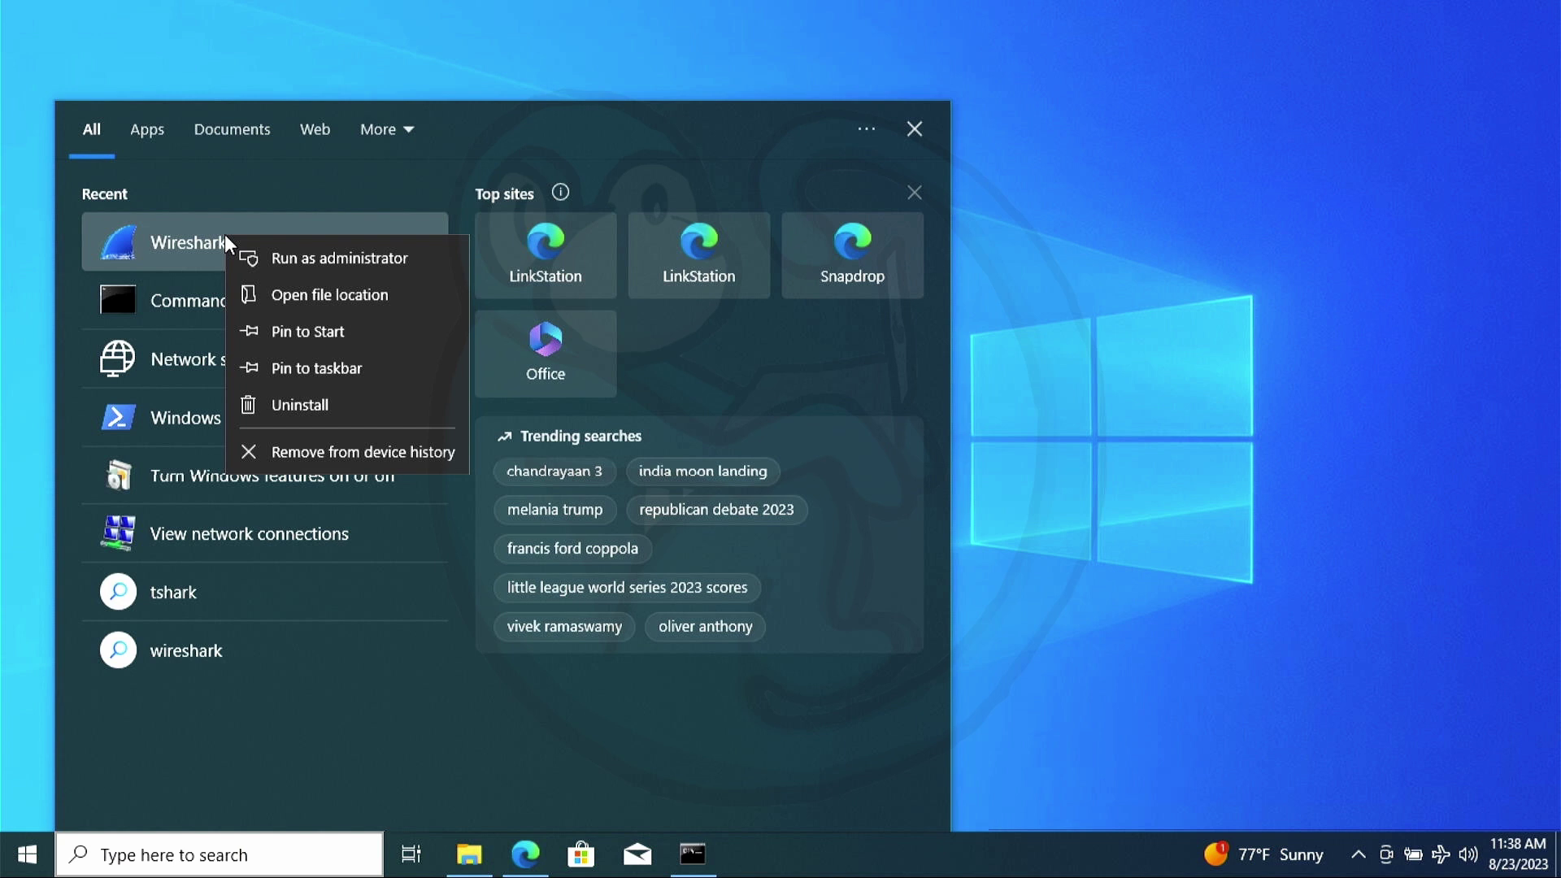
left_click(421, 257)
left_click(615, 591)
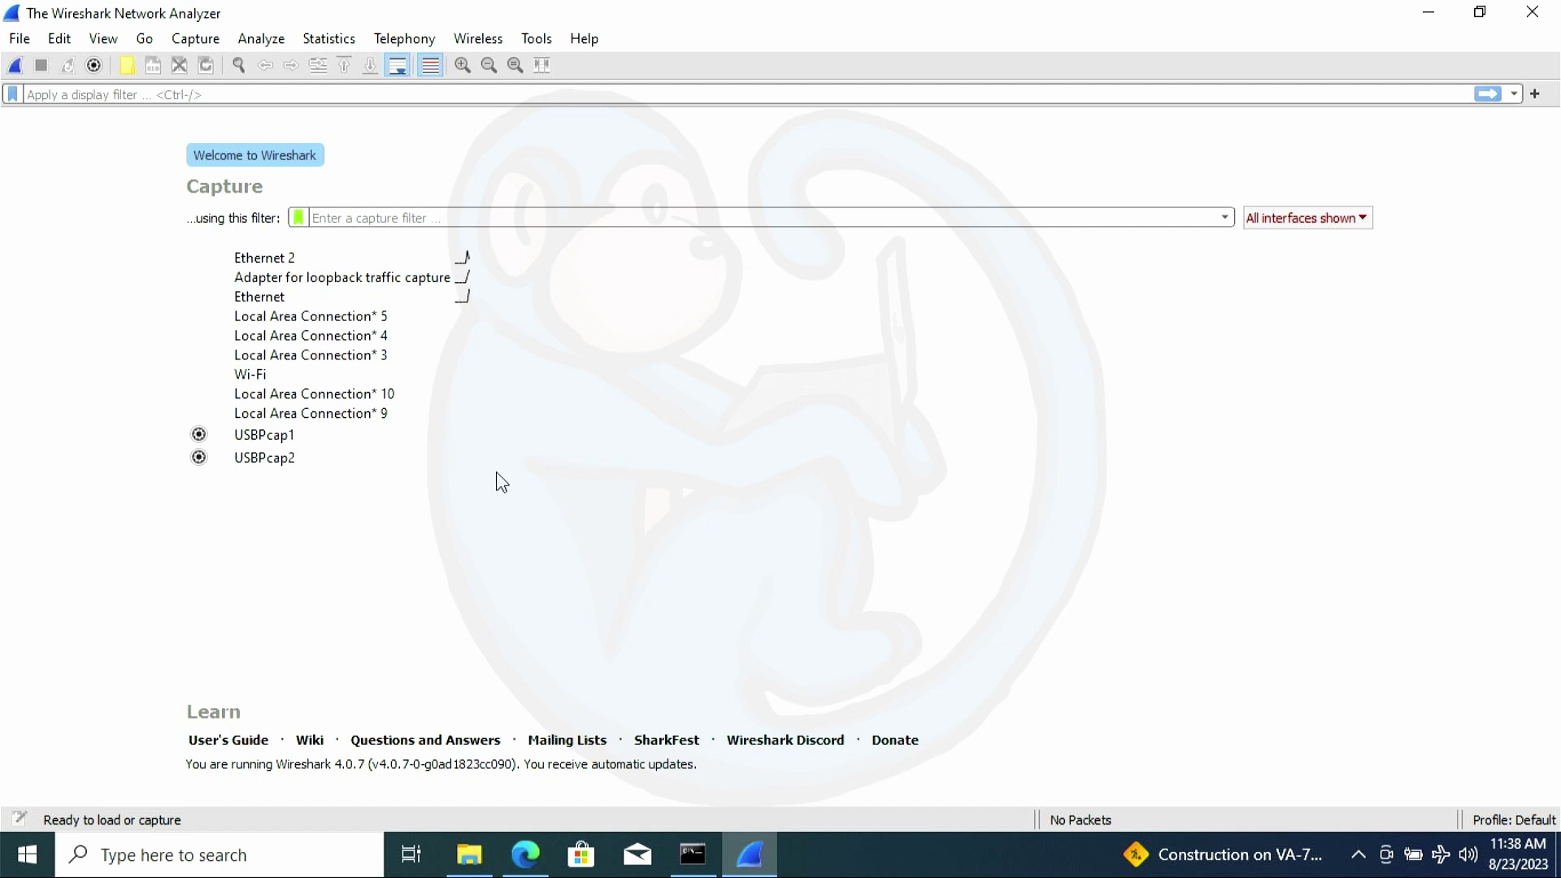
Capture live on the Ethernet adapter and filter the display to arp packets.
double_click(333, 294)
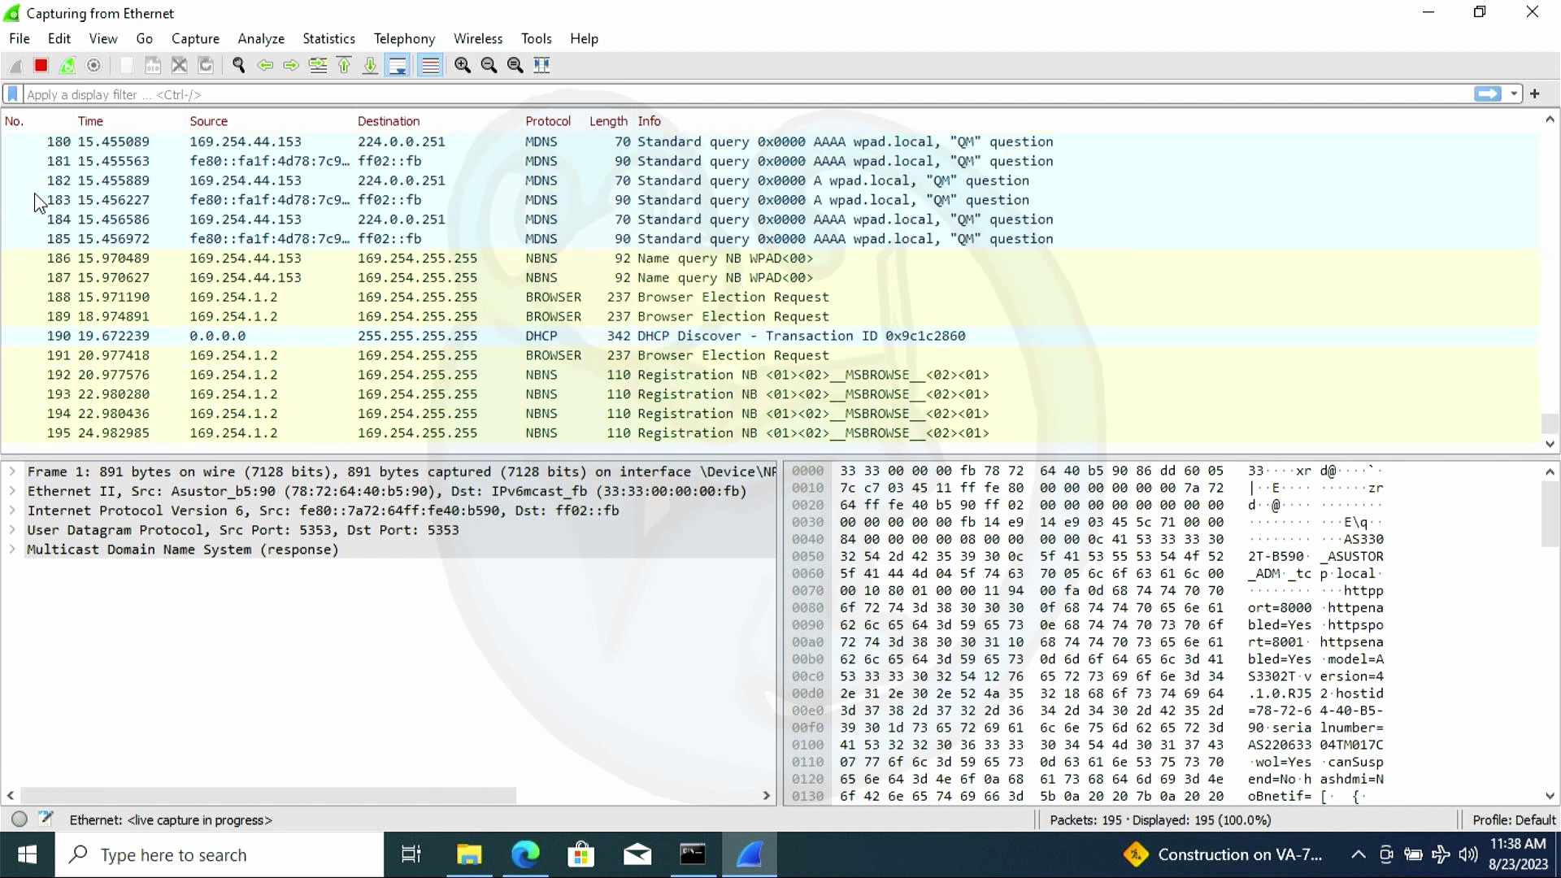
left_click(78, 95)
type("arp")
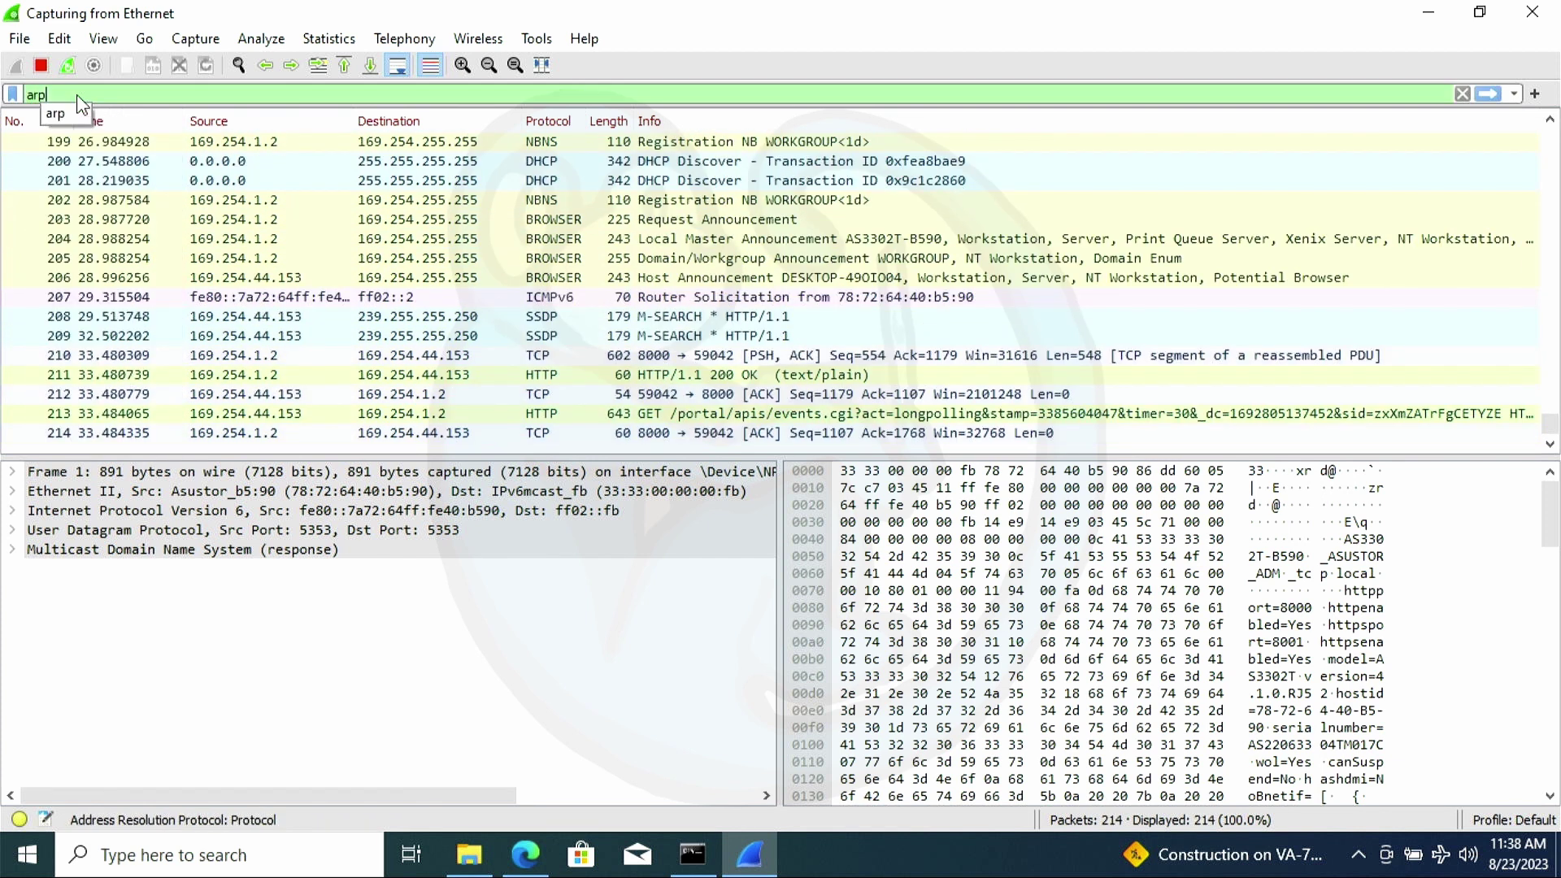
key("Return")
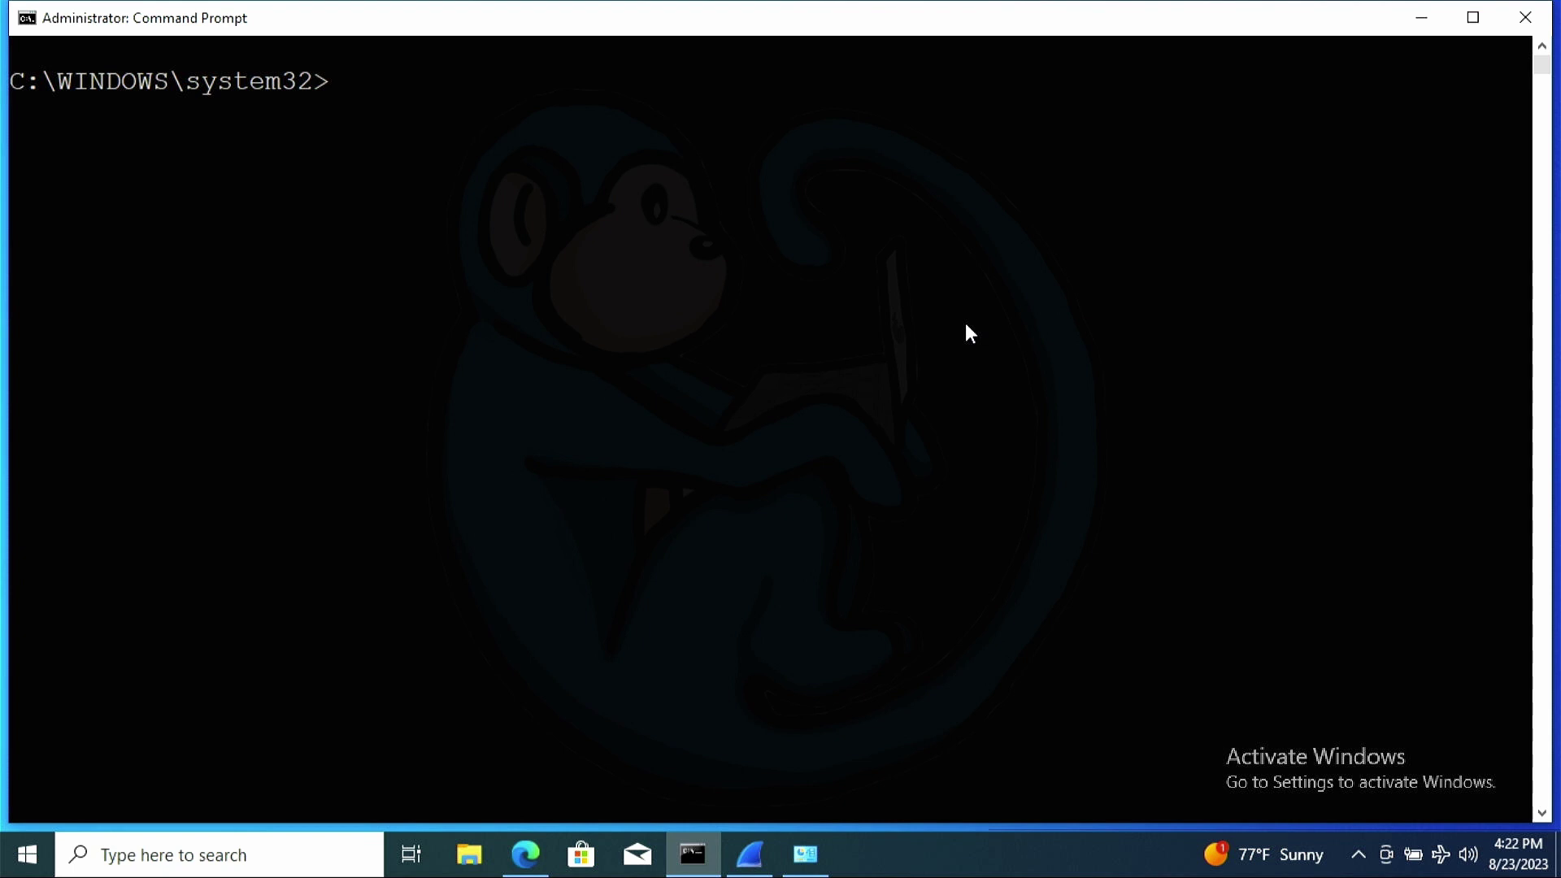
Ping the NAS at 169.254.1.2 from Command Prompt.
type("ping 169.254")
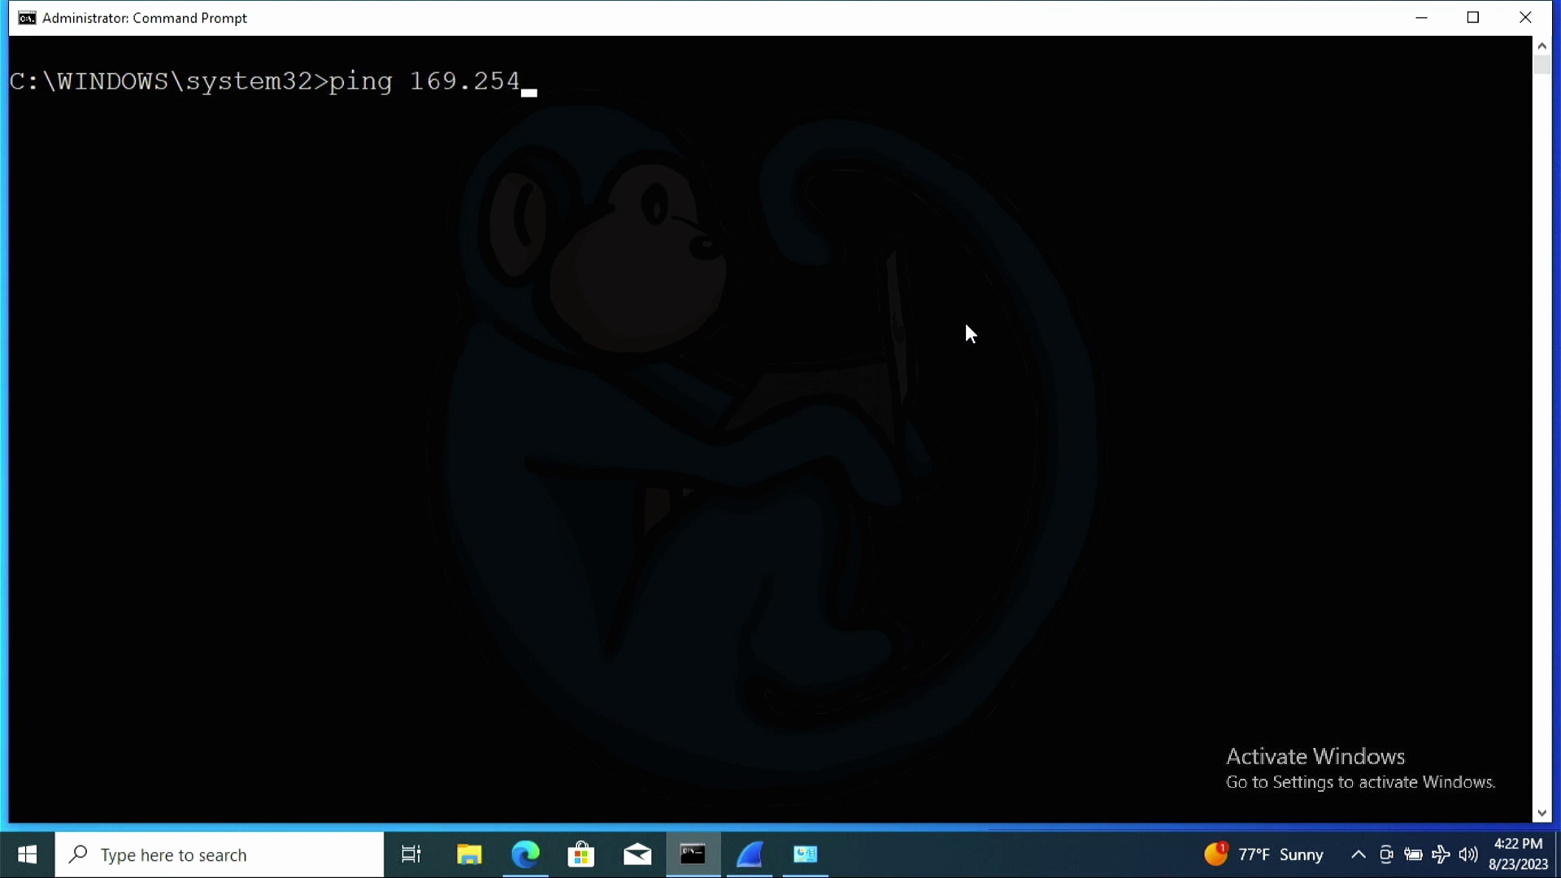
type(".1.2")
key("Return")
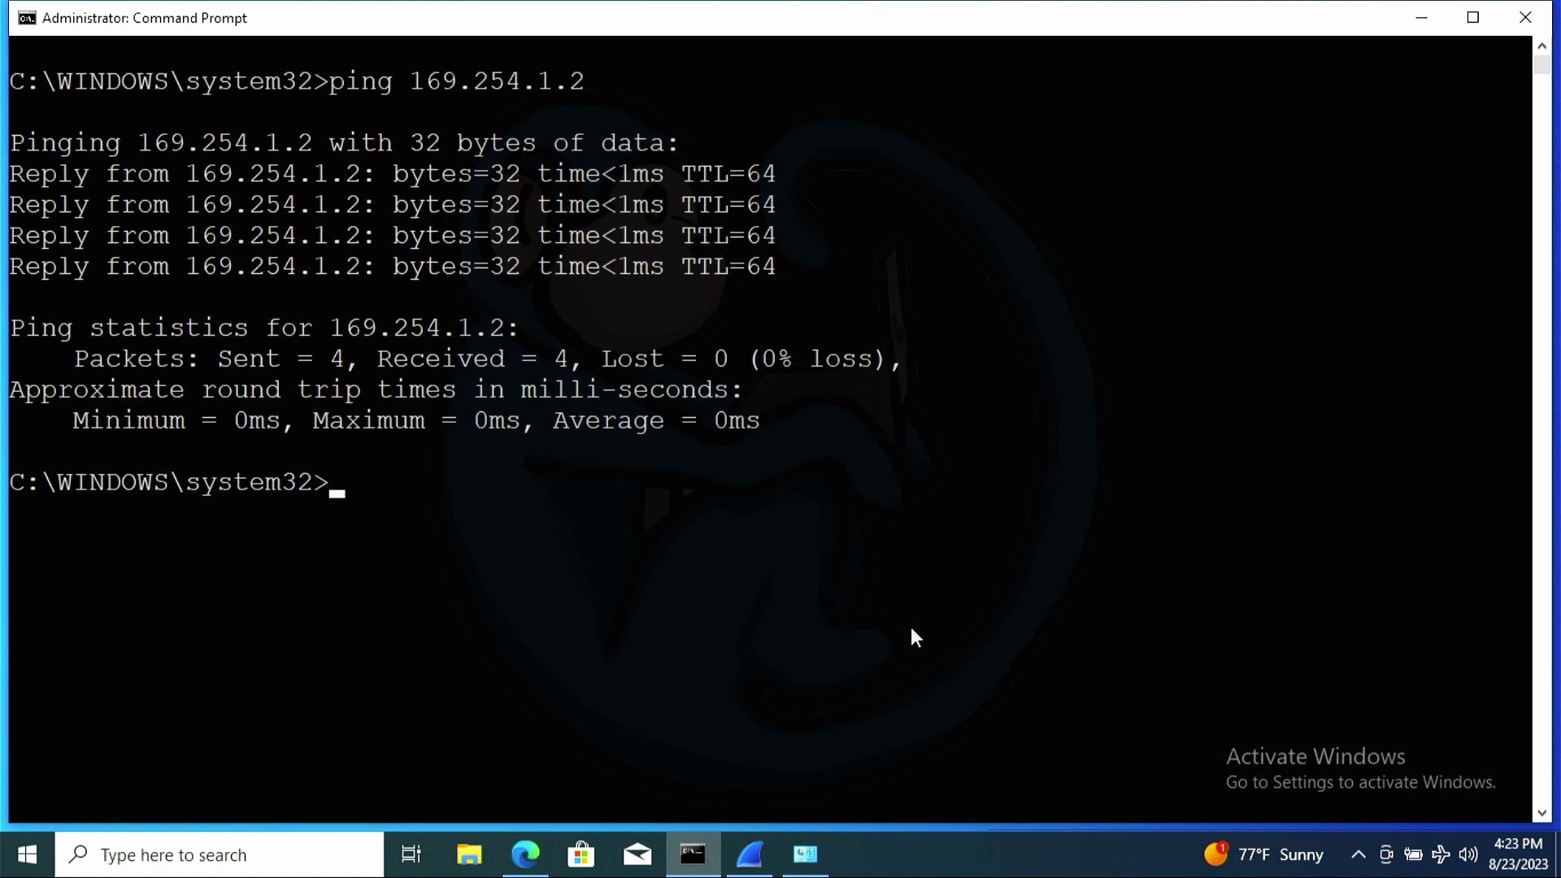
Set Ethernet's IPv4 address manually to 192.168.1.13 with mask 255.255.255.0 and close its settings.
left_click(805, 854)
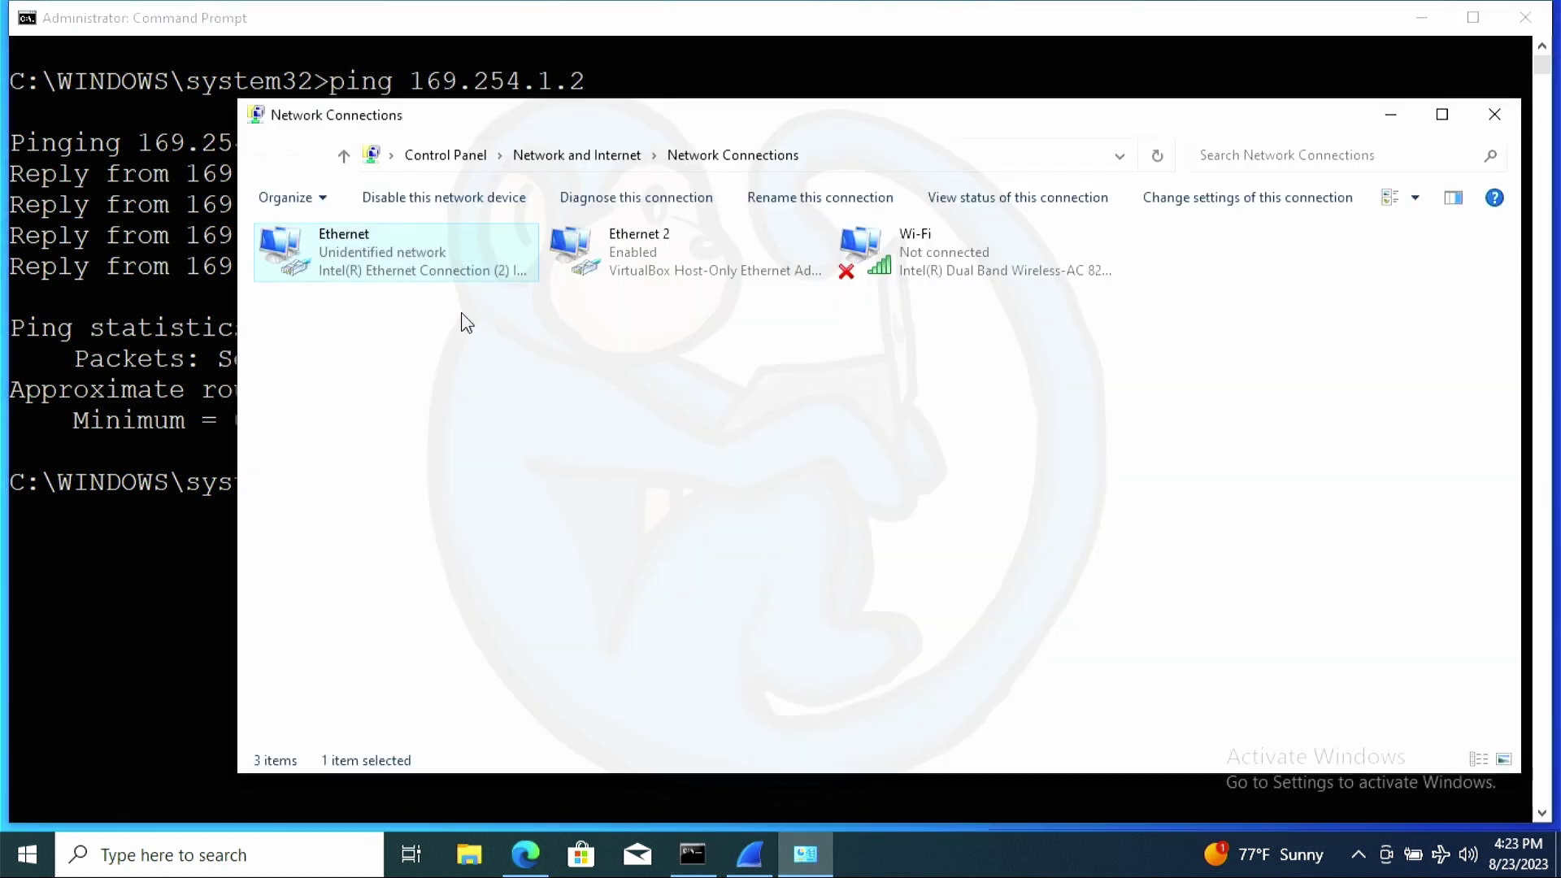
double_click(432, 280)
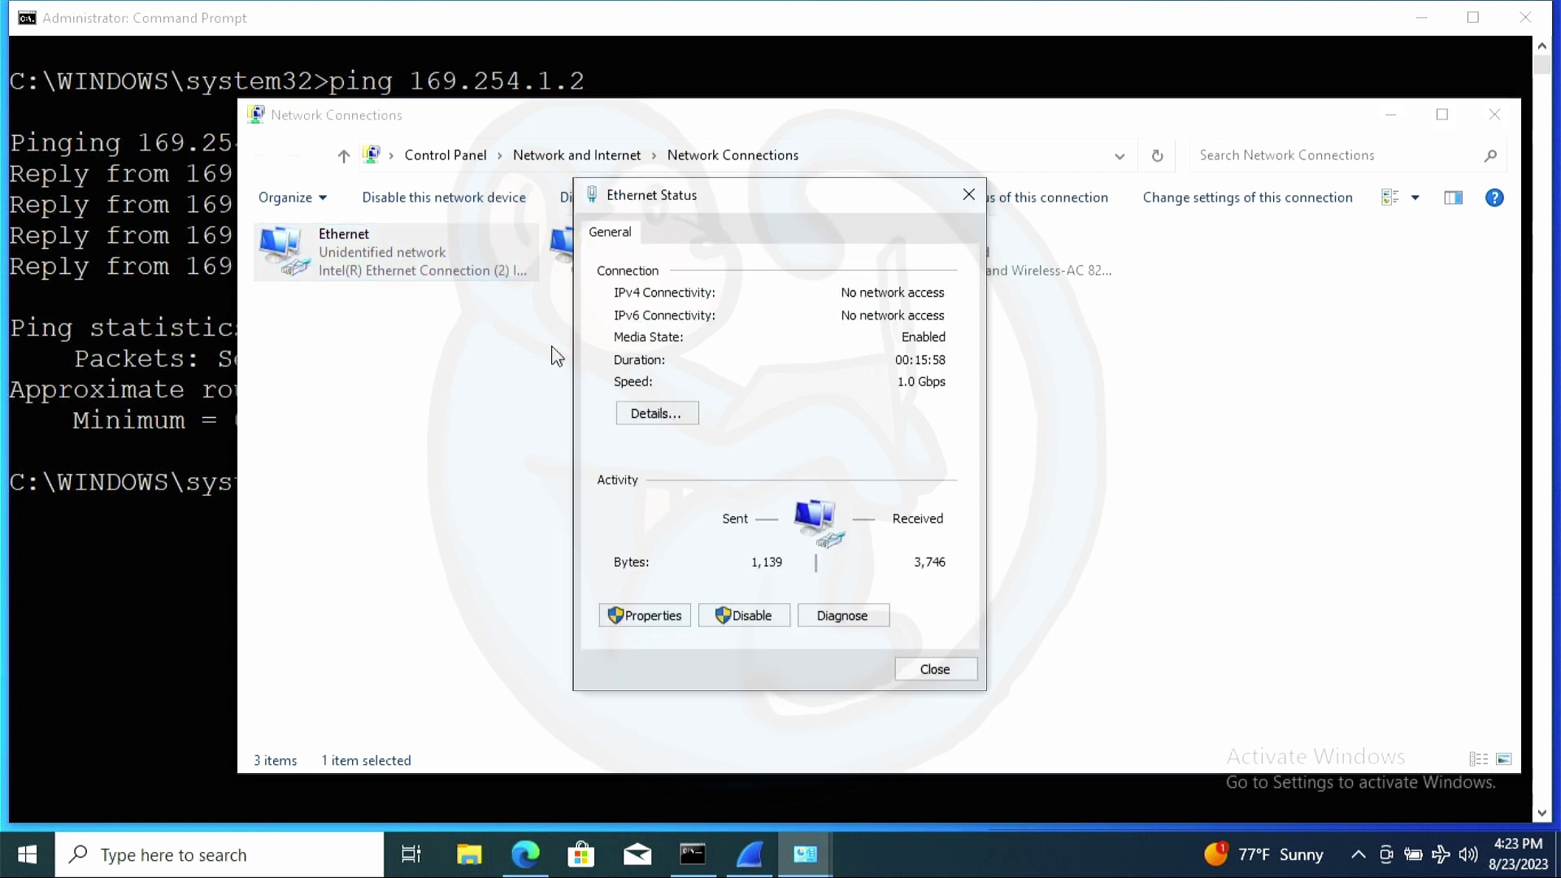
left_click(654, 618)
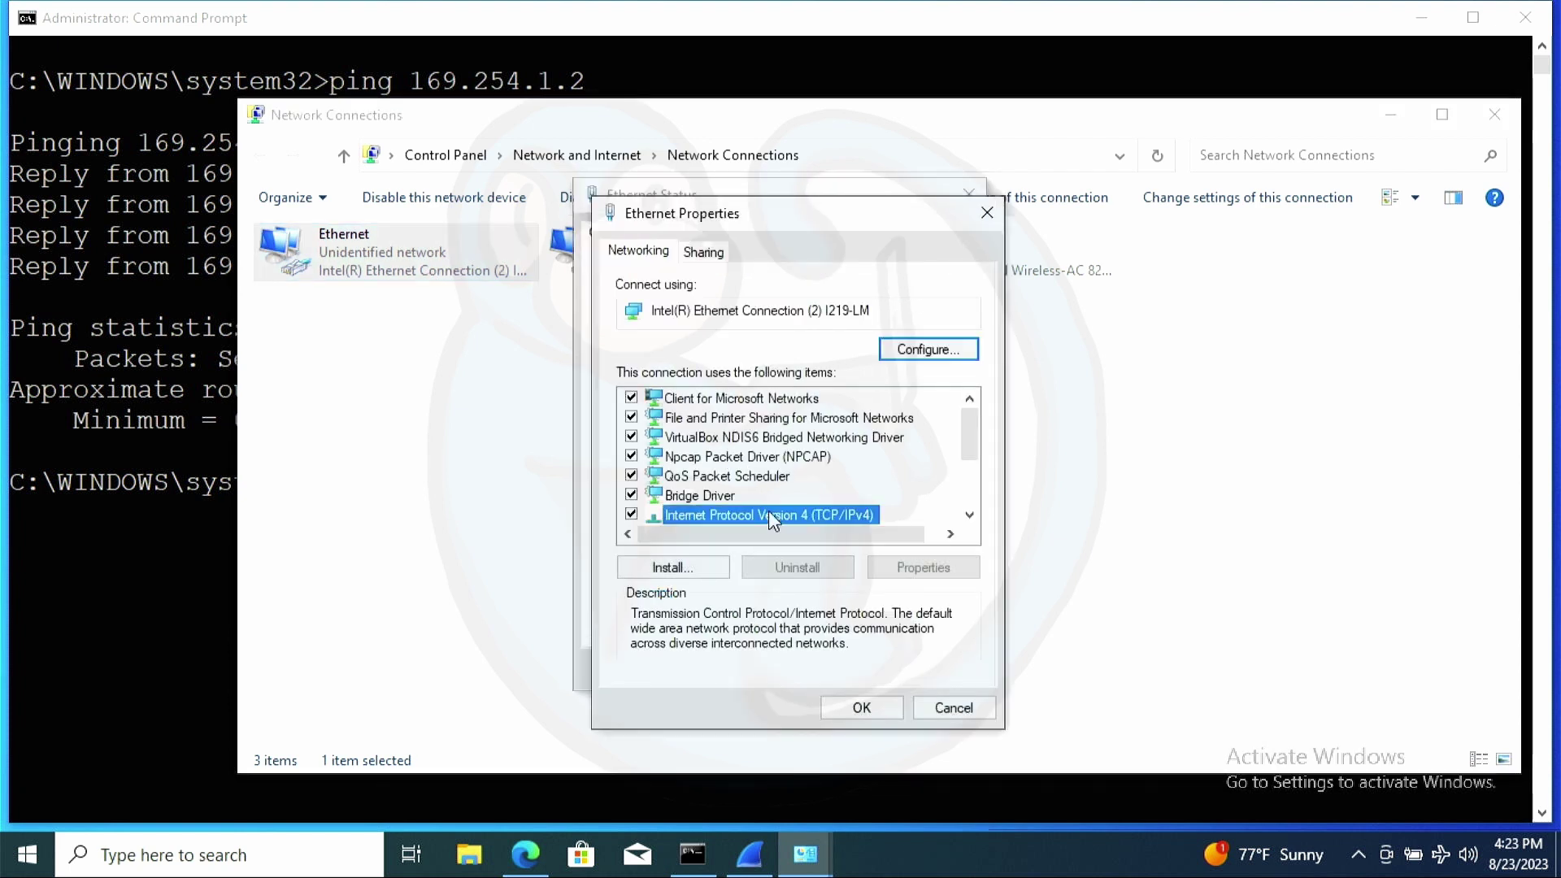
double_click(767, 514)
left_click(765, 465)
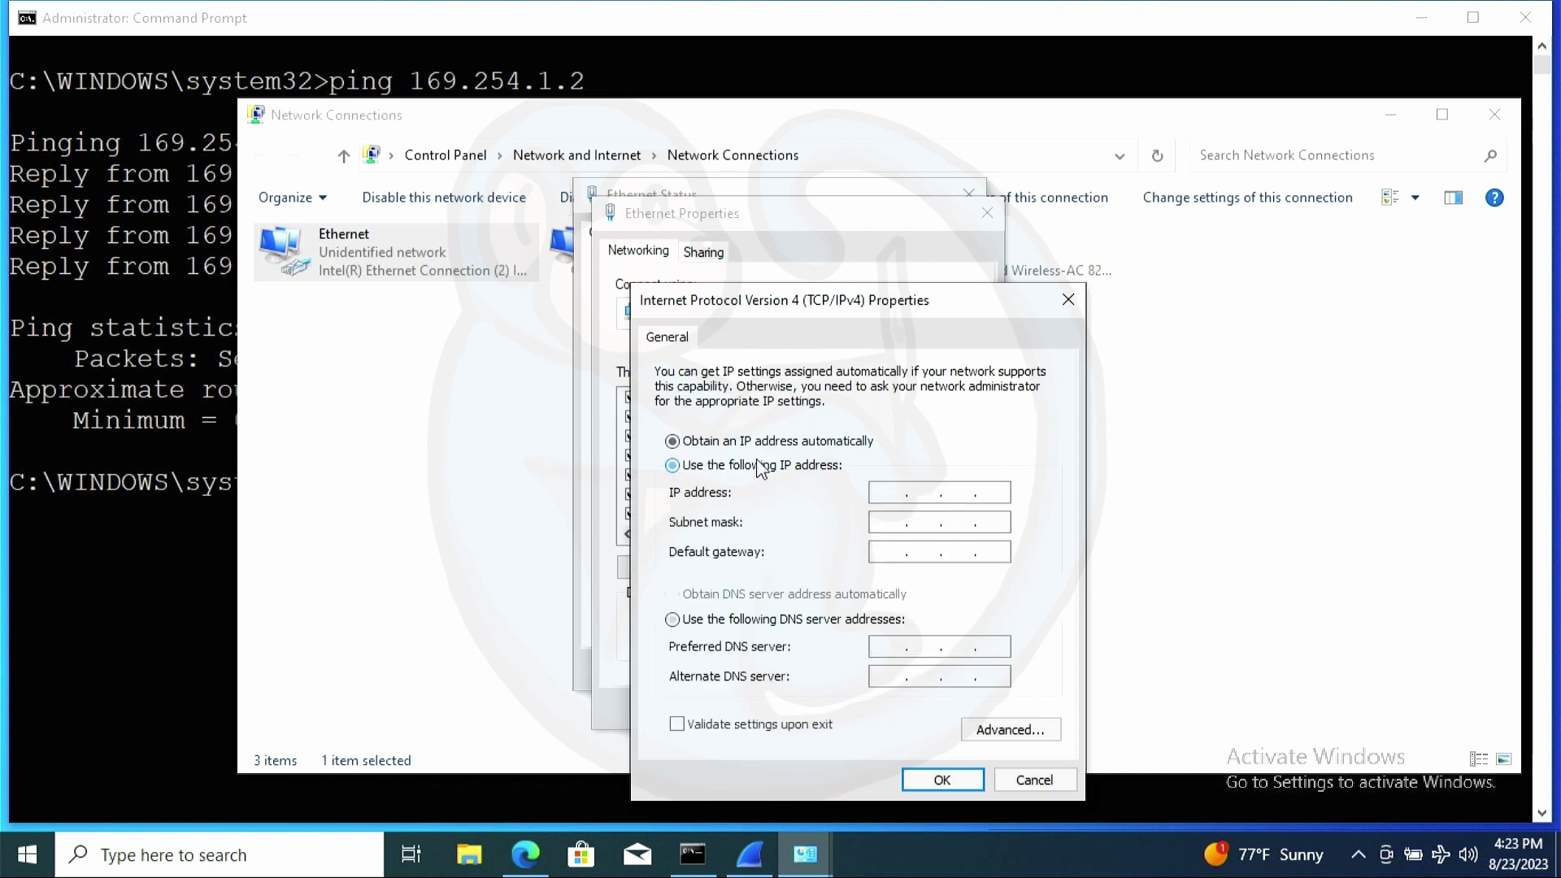
left_click(892, 487)
type("192 . 168 . ")
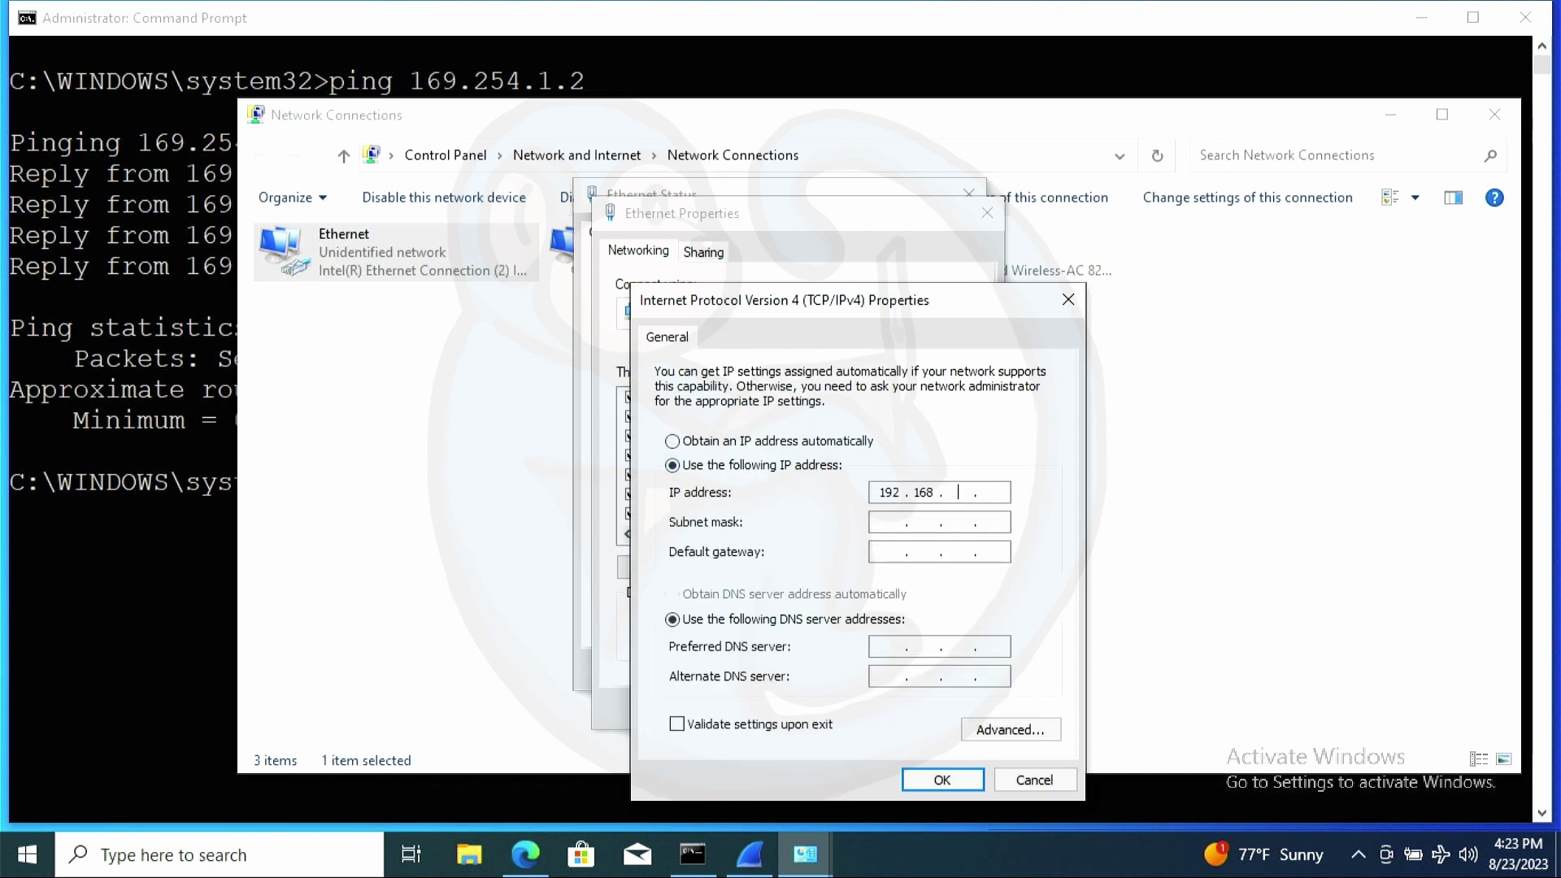
type("1 . 13")
key("Tab")
left_click(937, 781)
left_click(868, 706)
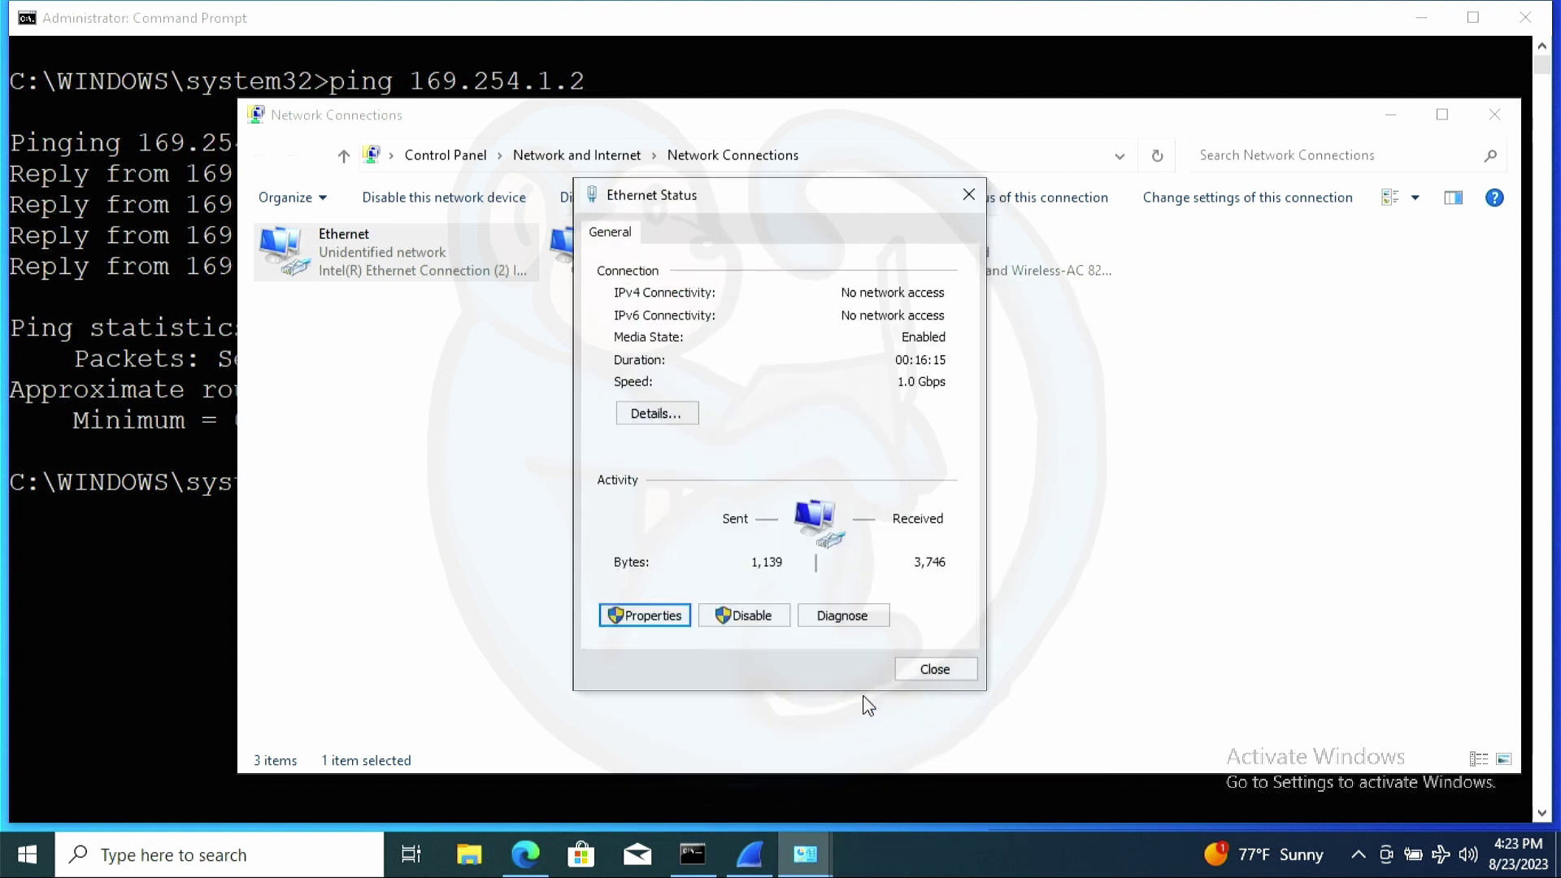
left_click(935, 669)
Run ipconfig to check Ethernet shows 192.168.1.13, then rerun ping 169.254.1.2.
left_click(168, 618)
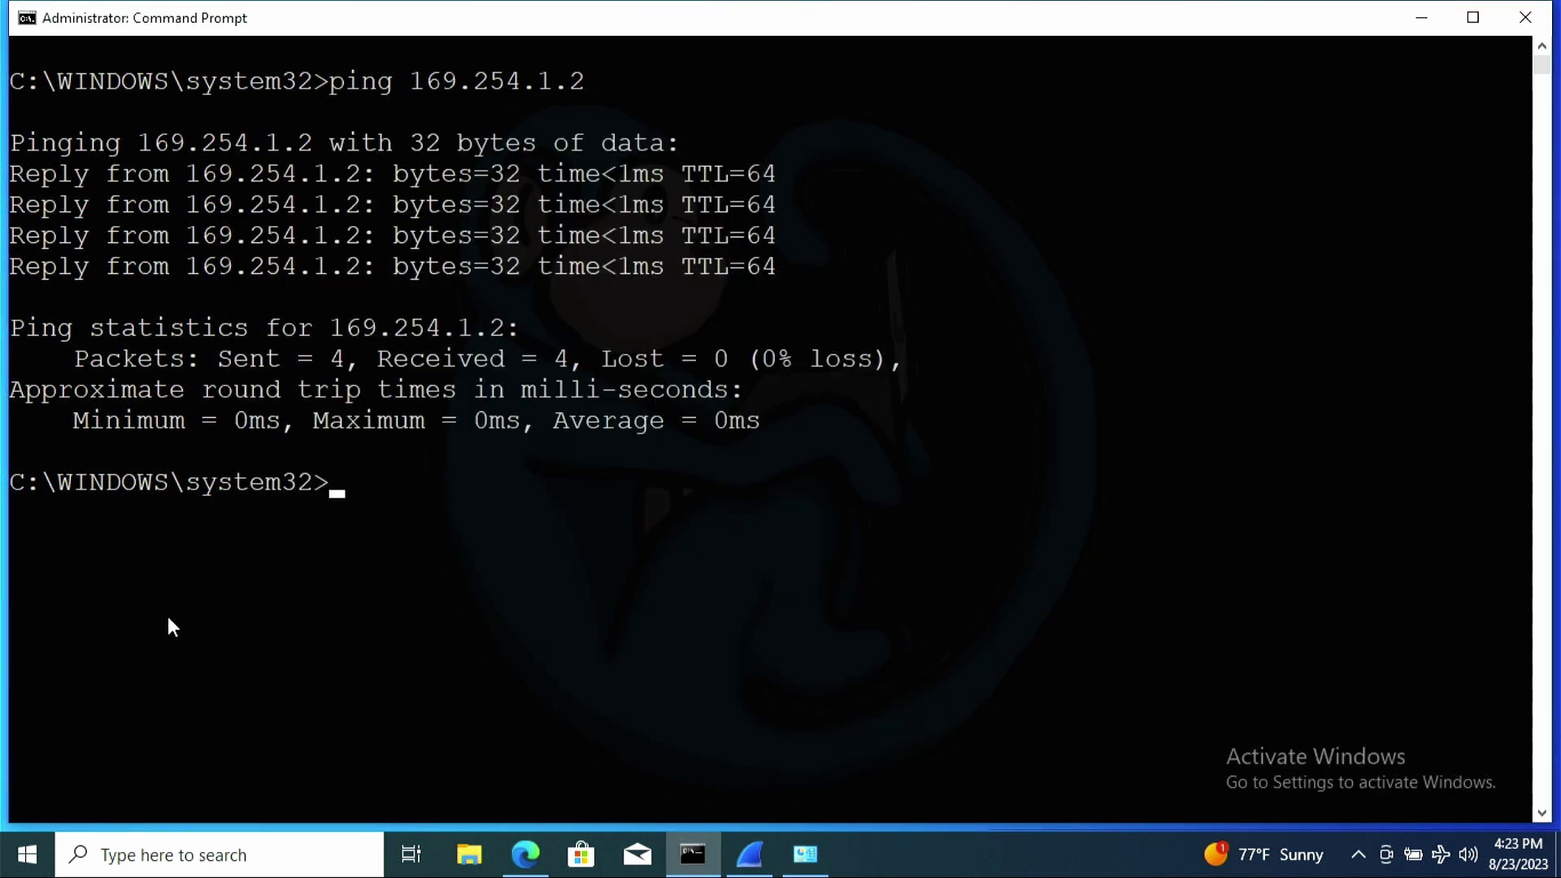
type("ipconfig")
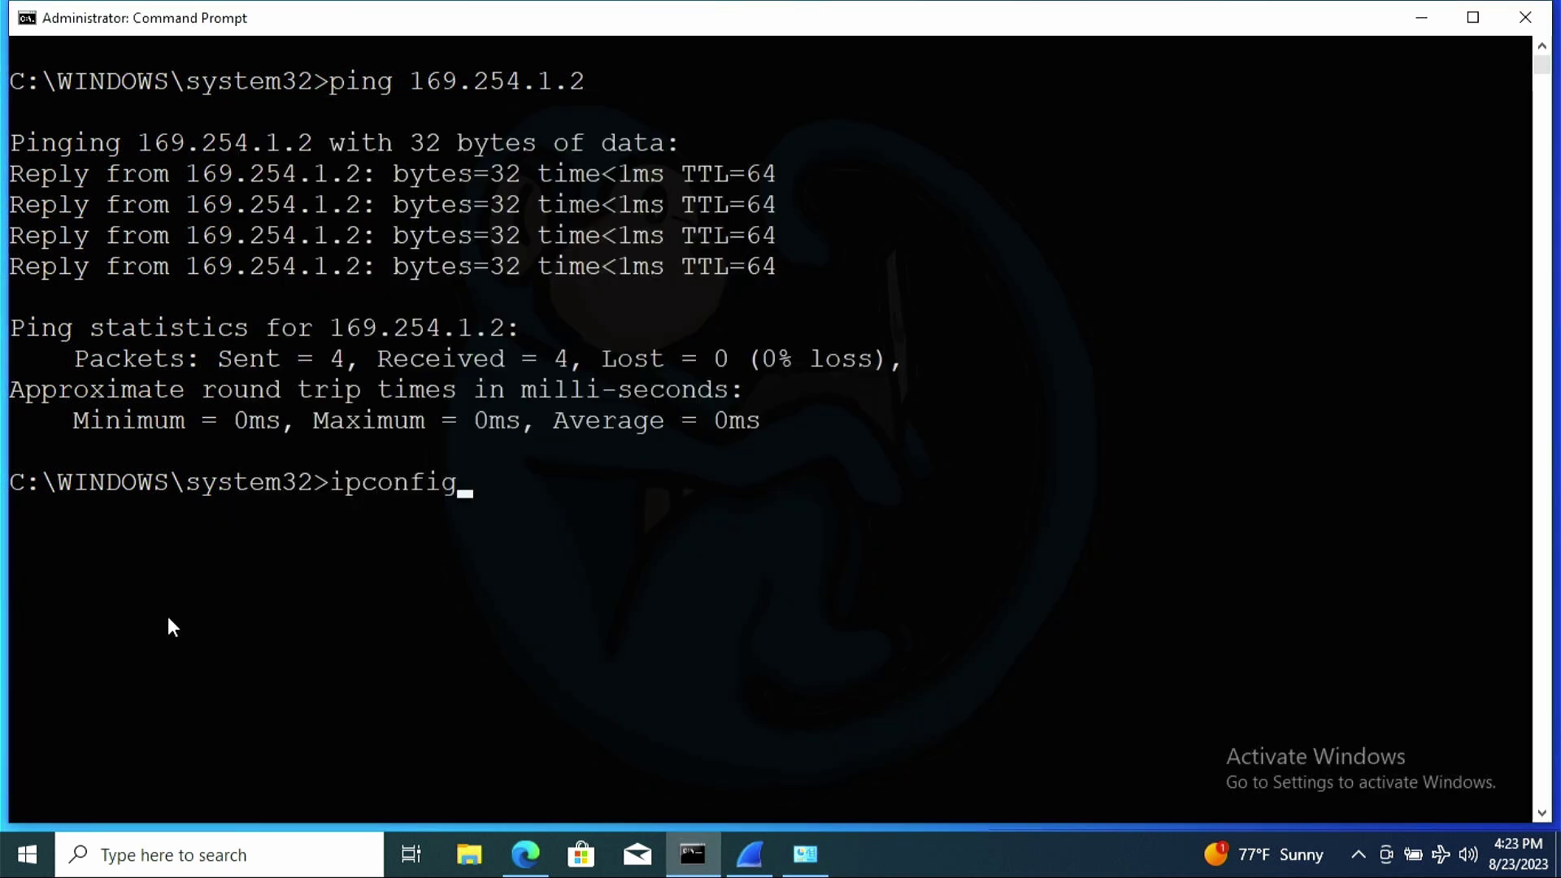
key("Return")
scroll(168, 617, "down", 2)
scroll(167, 617, "up", 5)
scroll(168, 616, "up", 1)
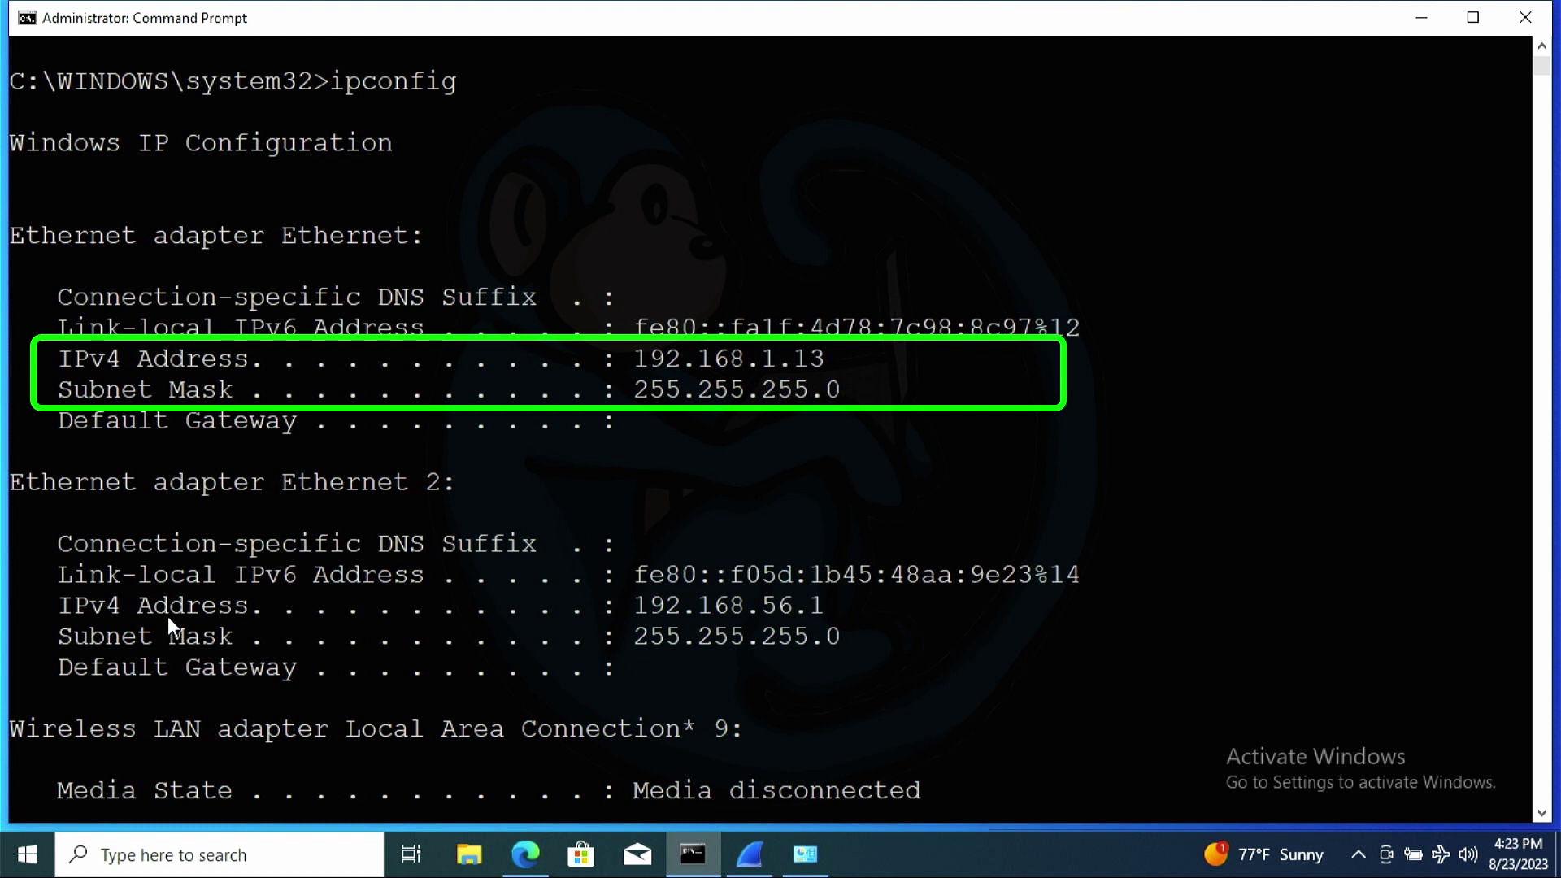
scroll(167, 616, "down", 4)
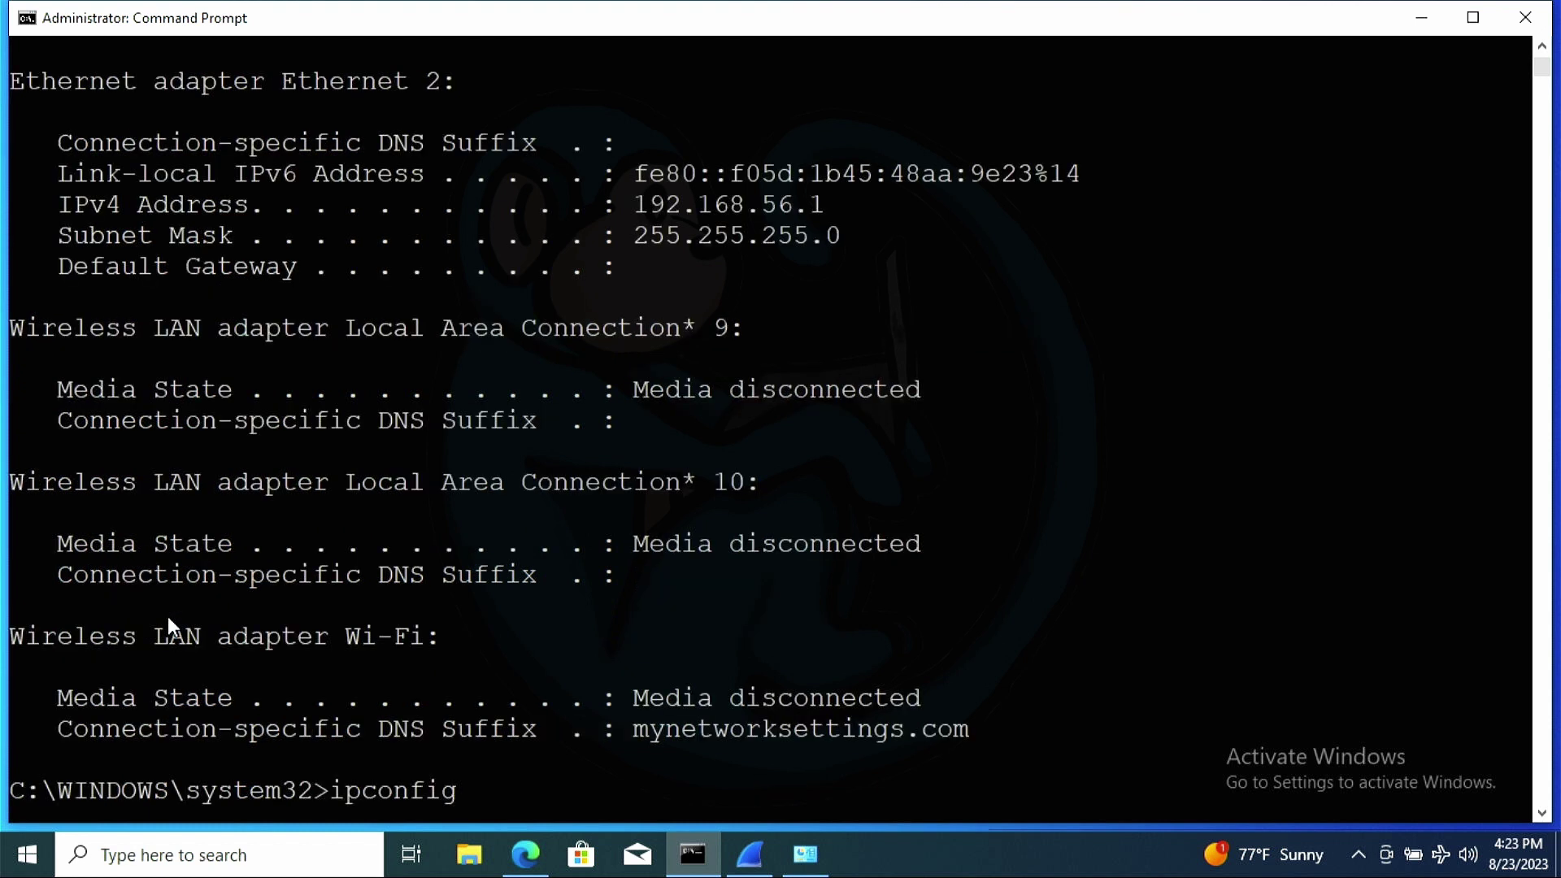
key("Up")
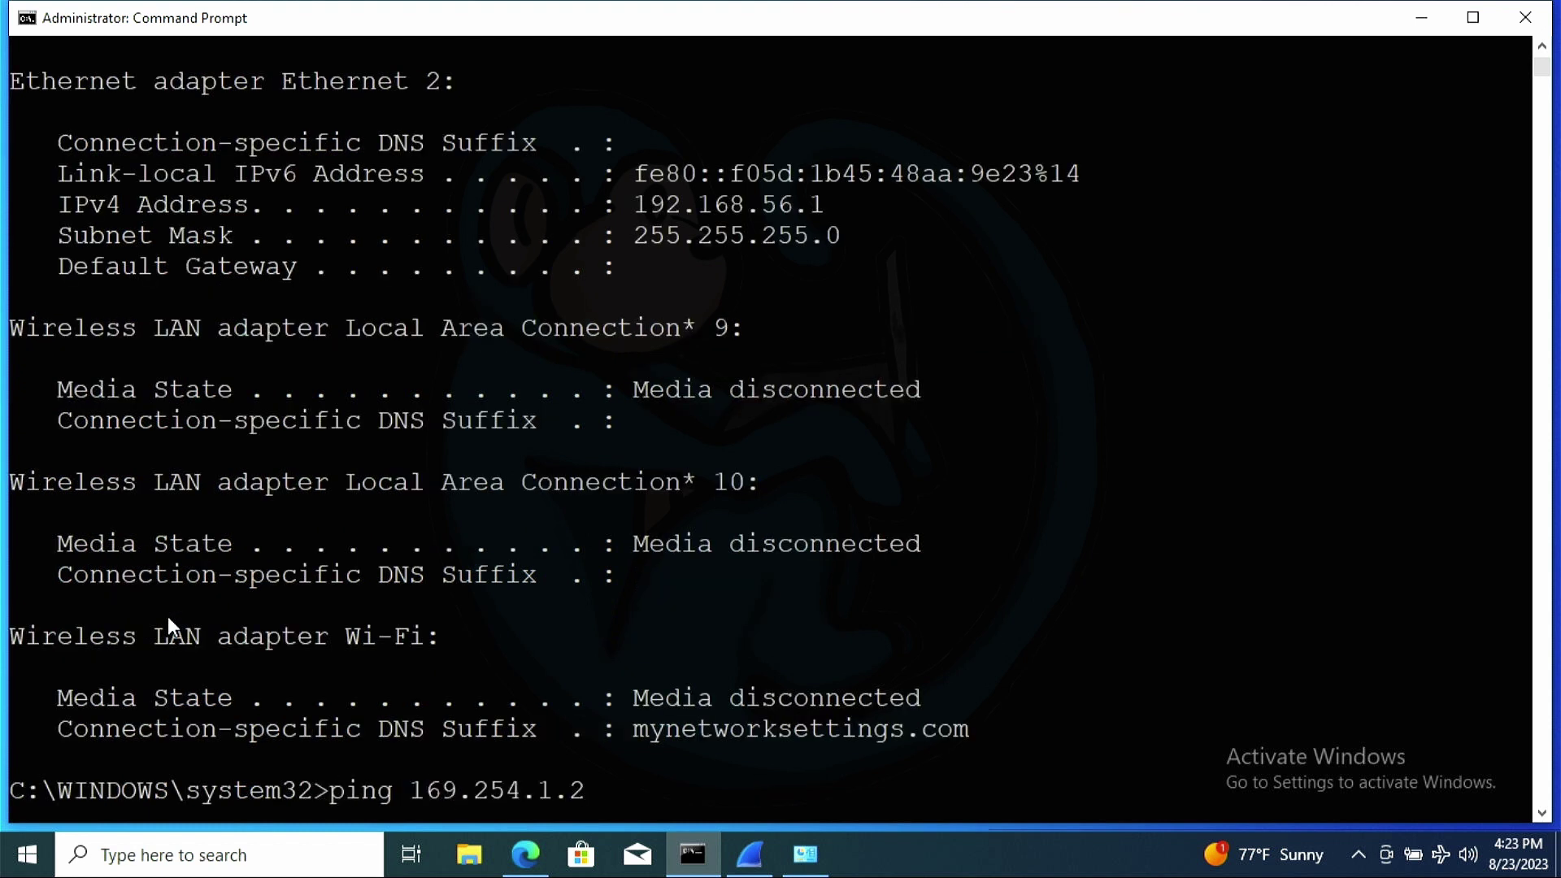
key("Return")
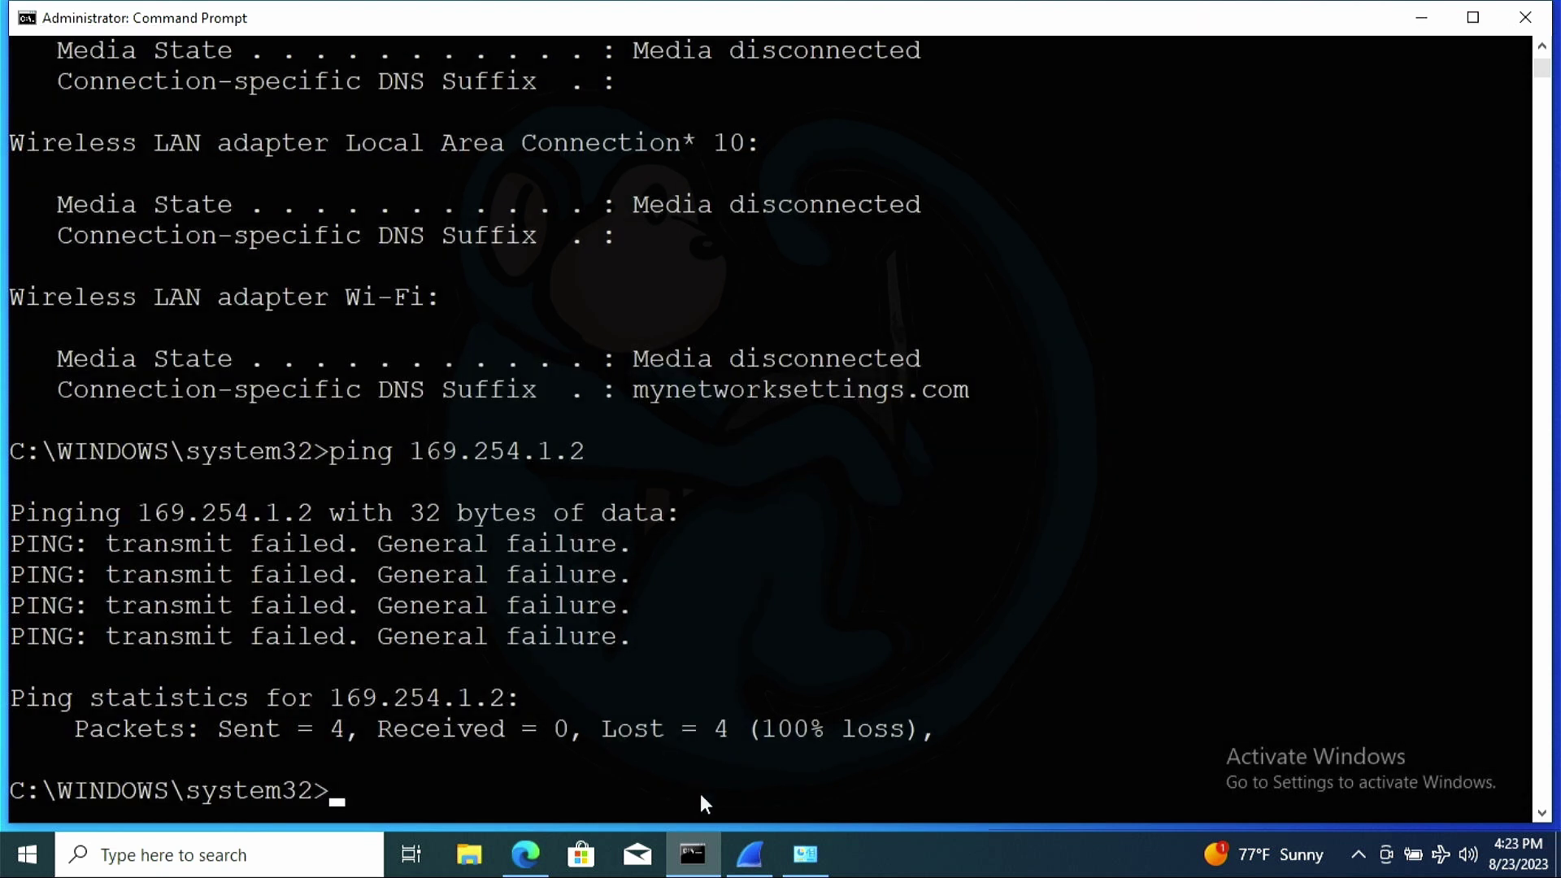
Apply the Wireshark display filter 'ip.src != 192.168.1.13' to the live capture.
left_click(741, 862)
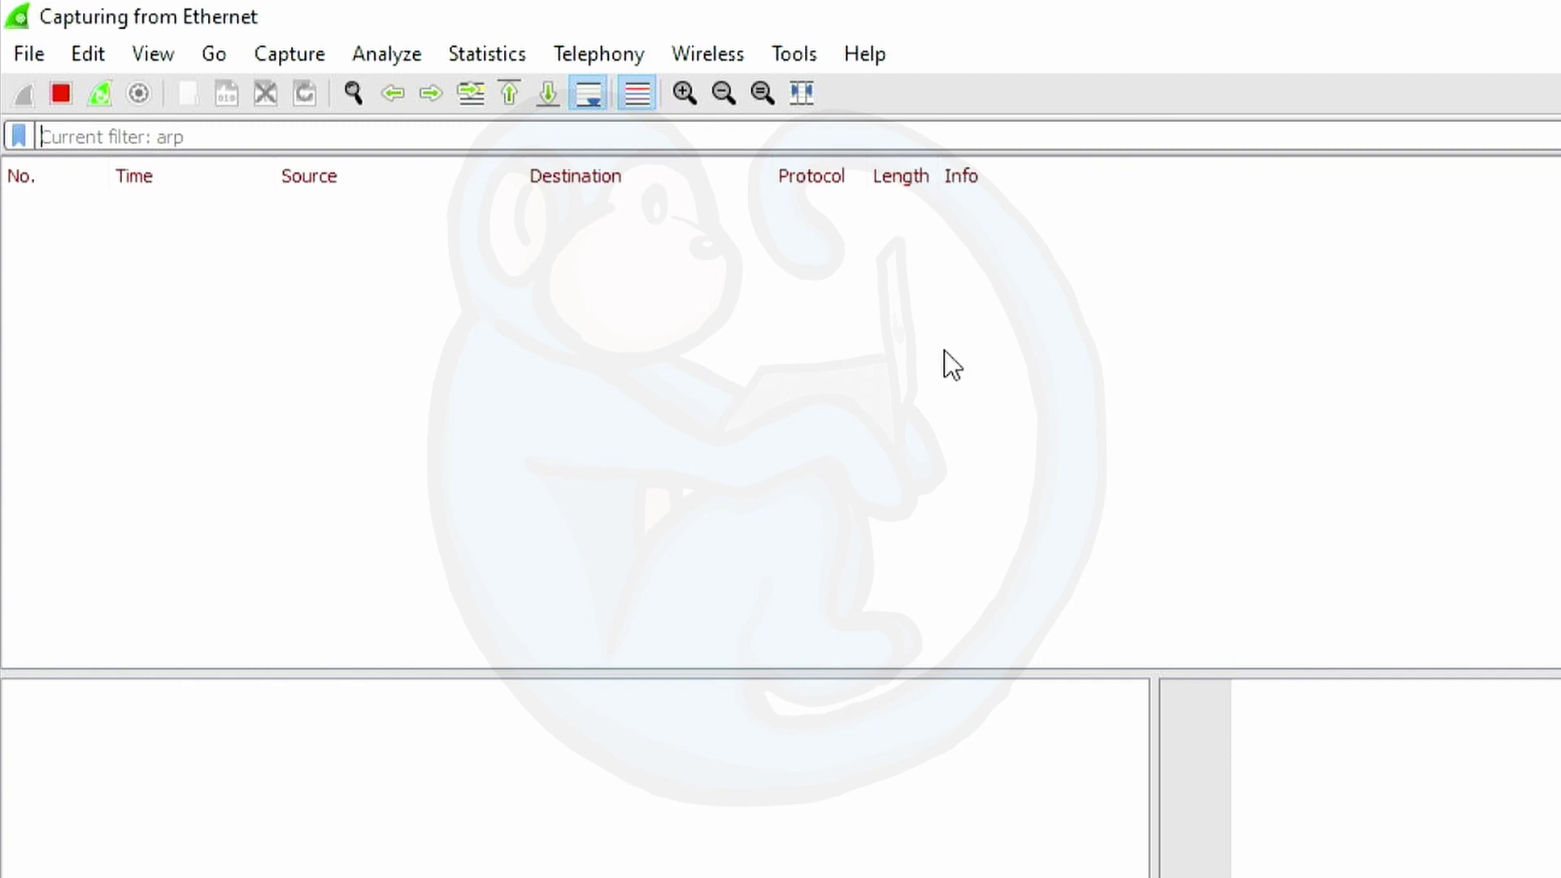
left_click(808, 139)
type("src")
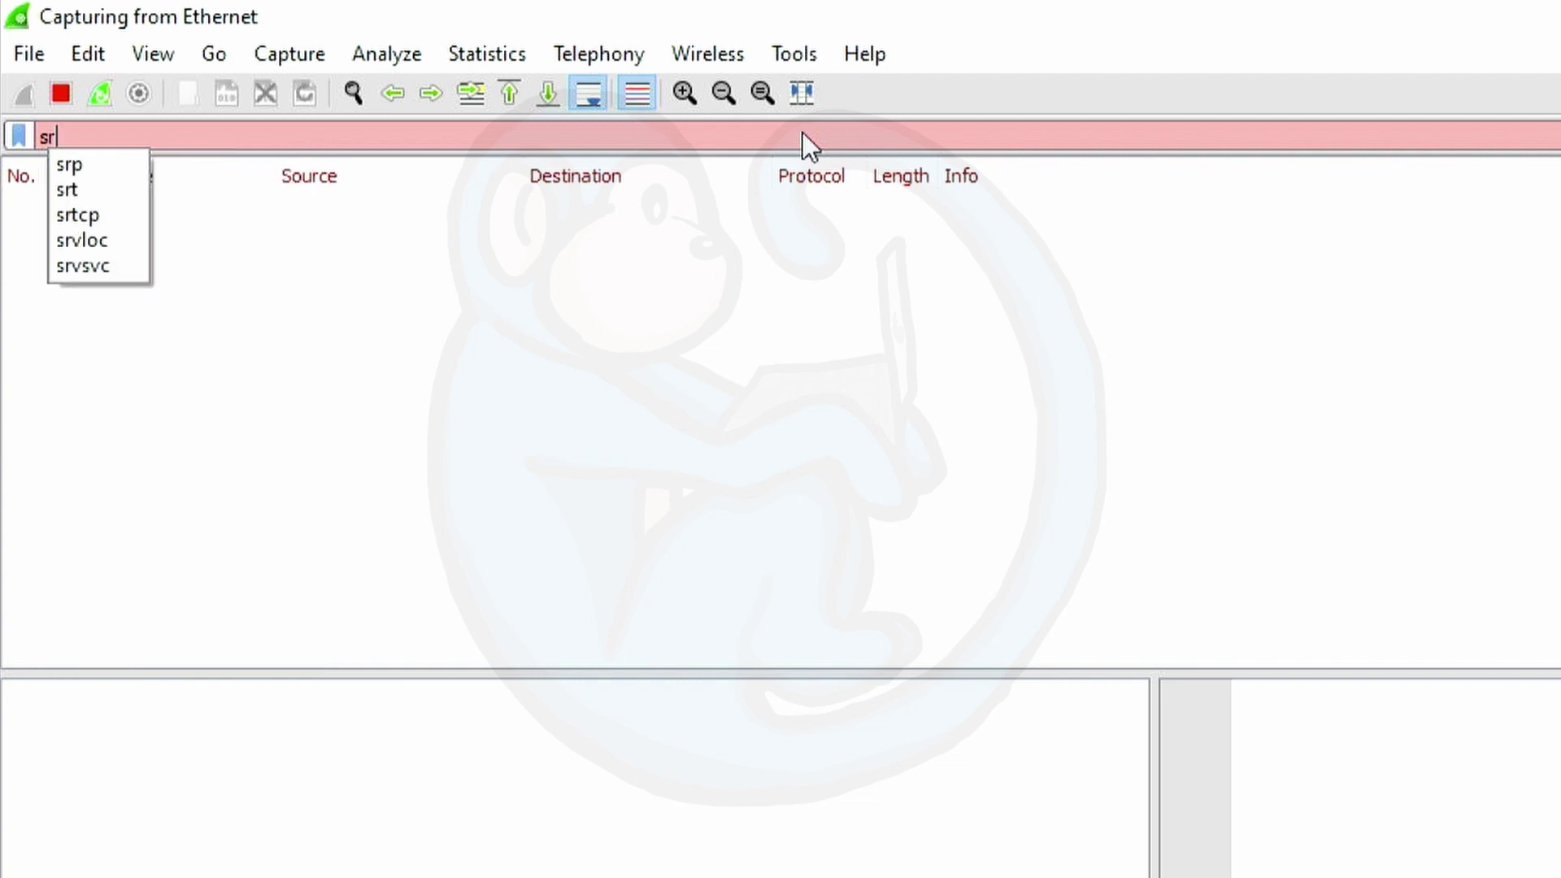
key("BackSpace")
key("BackSpace")
key("BackSpace")
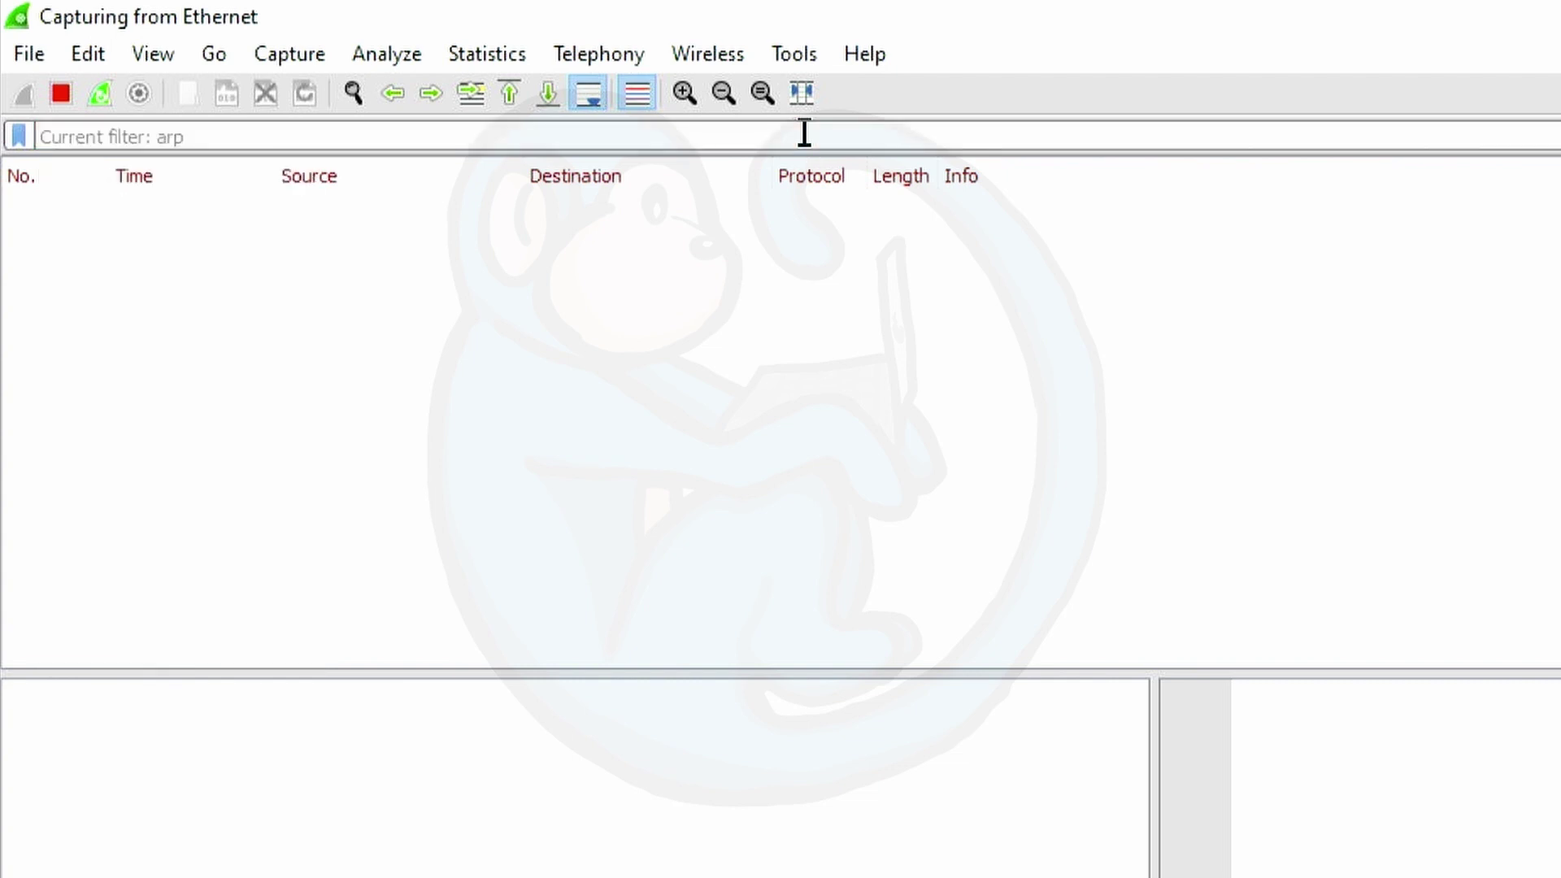
type("ip.")
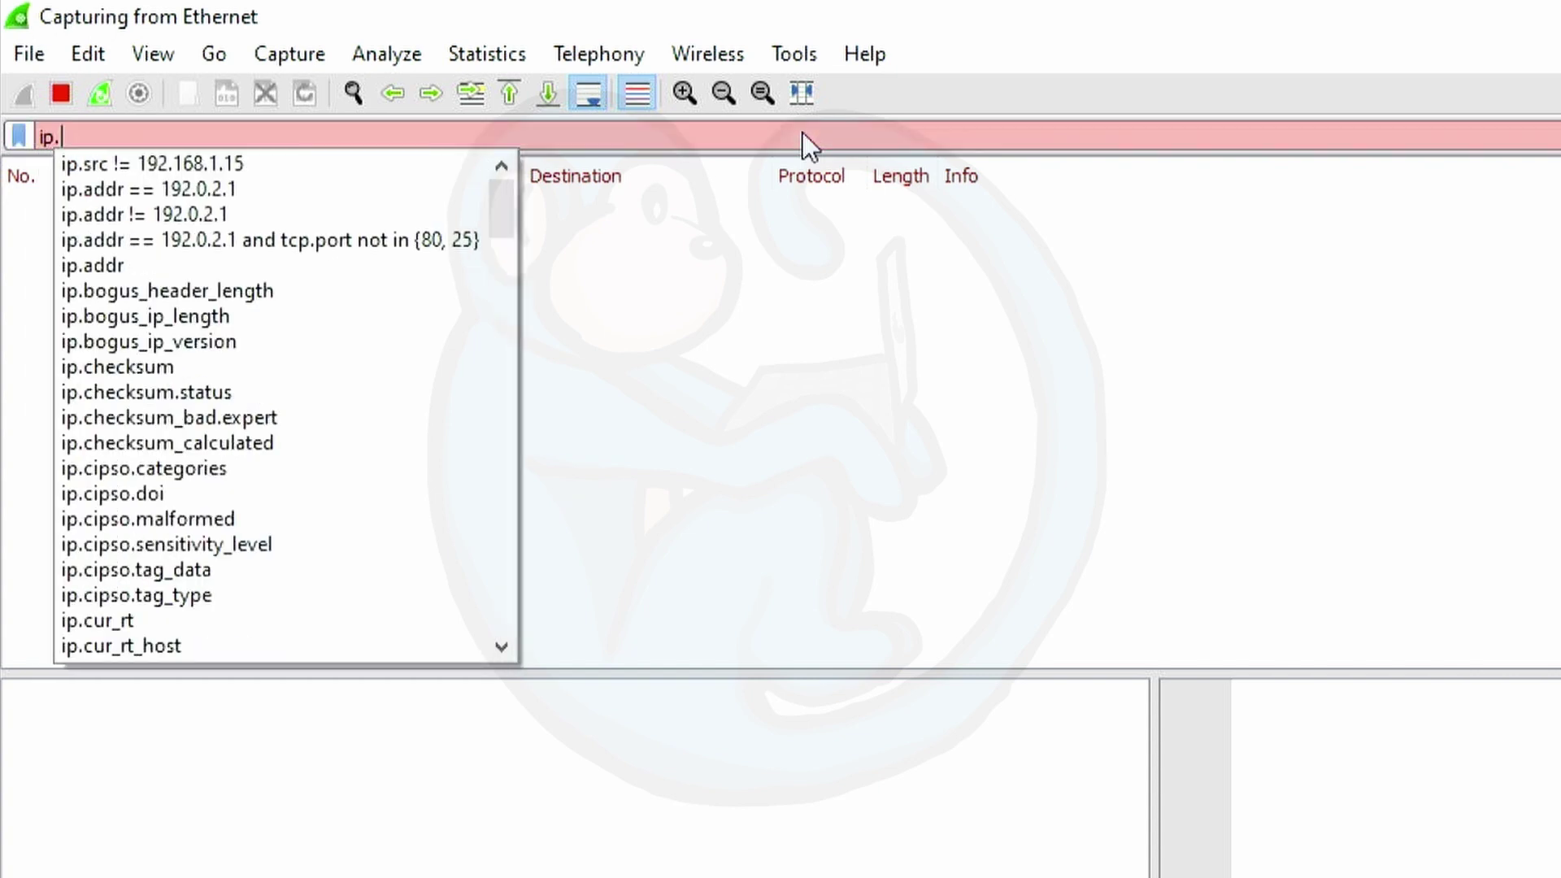
type("sr")
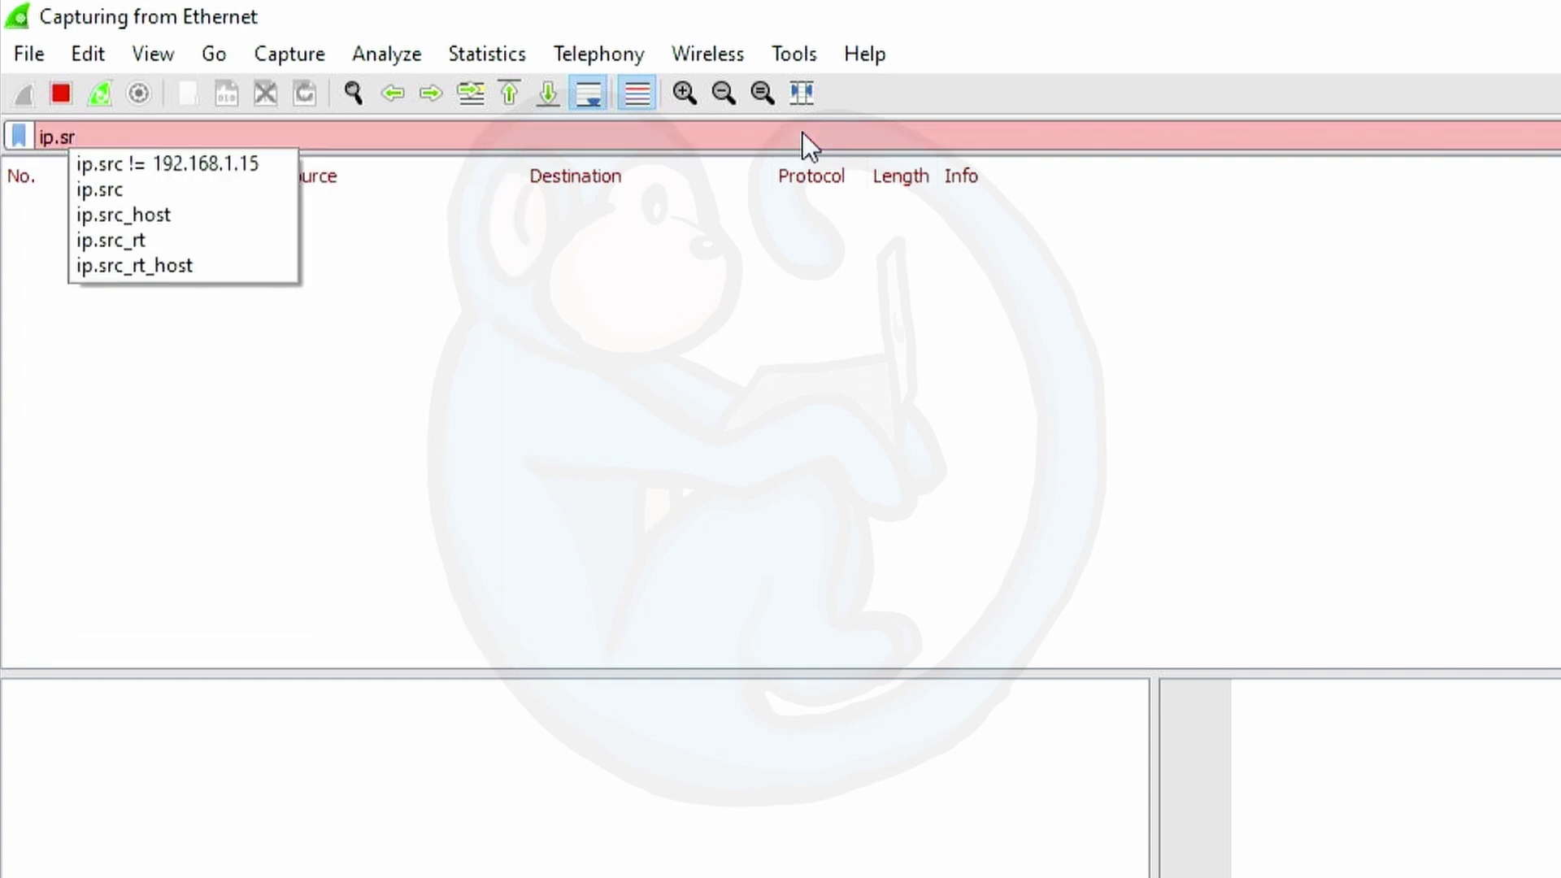
type("c ")
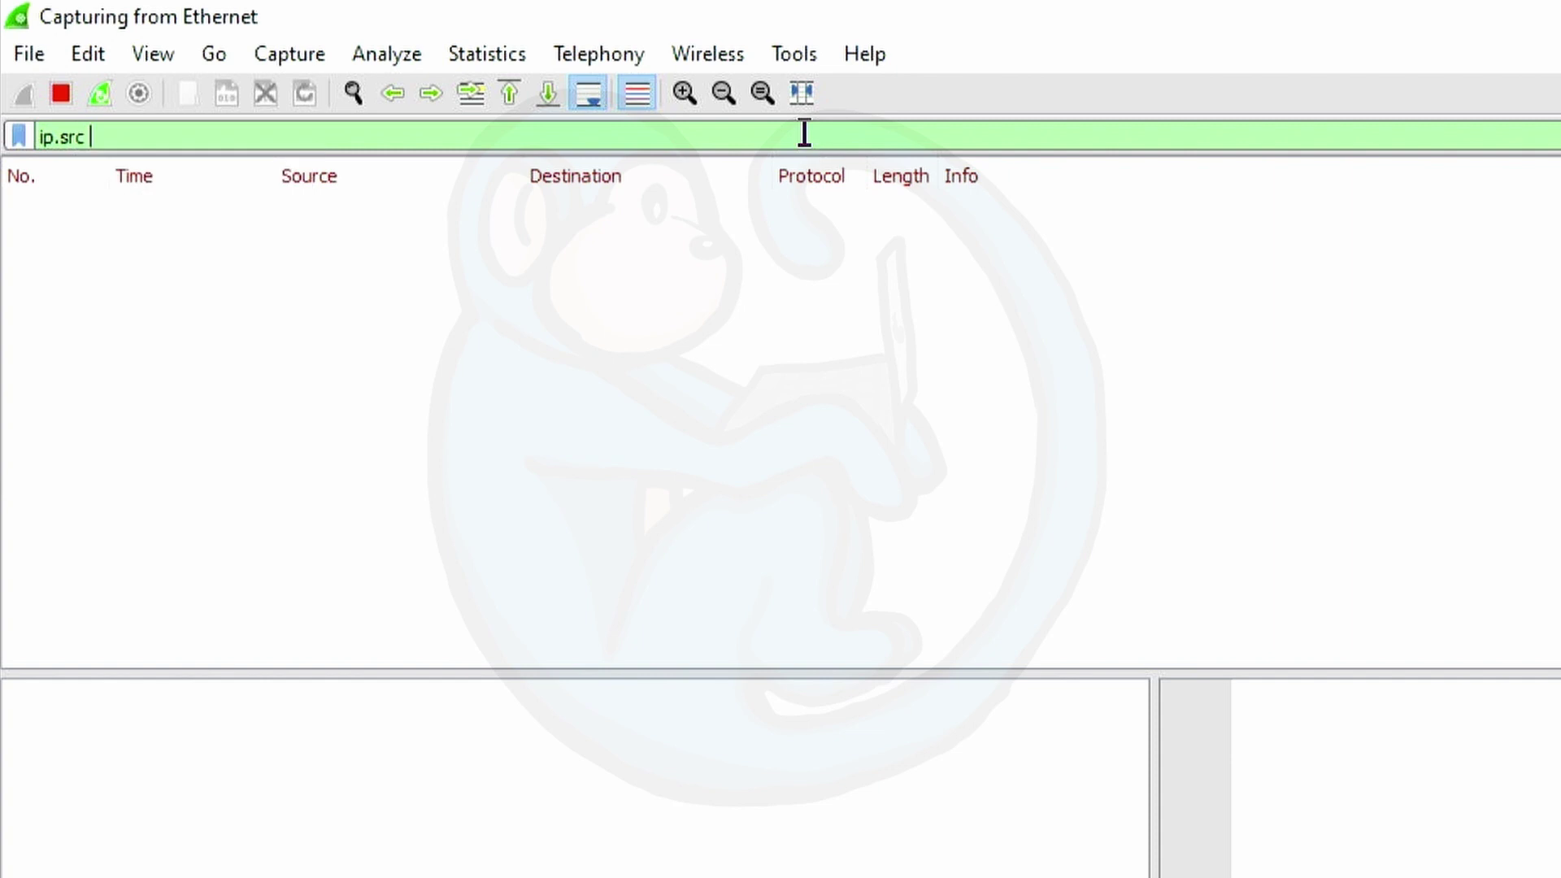
type("!=")
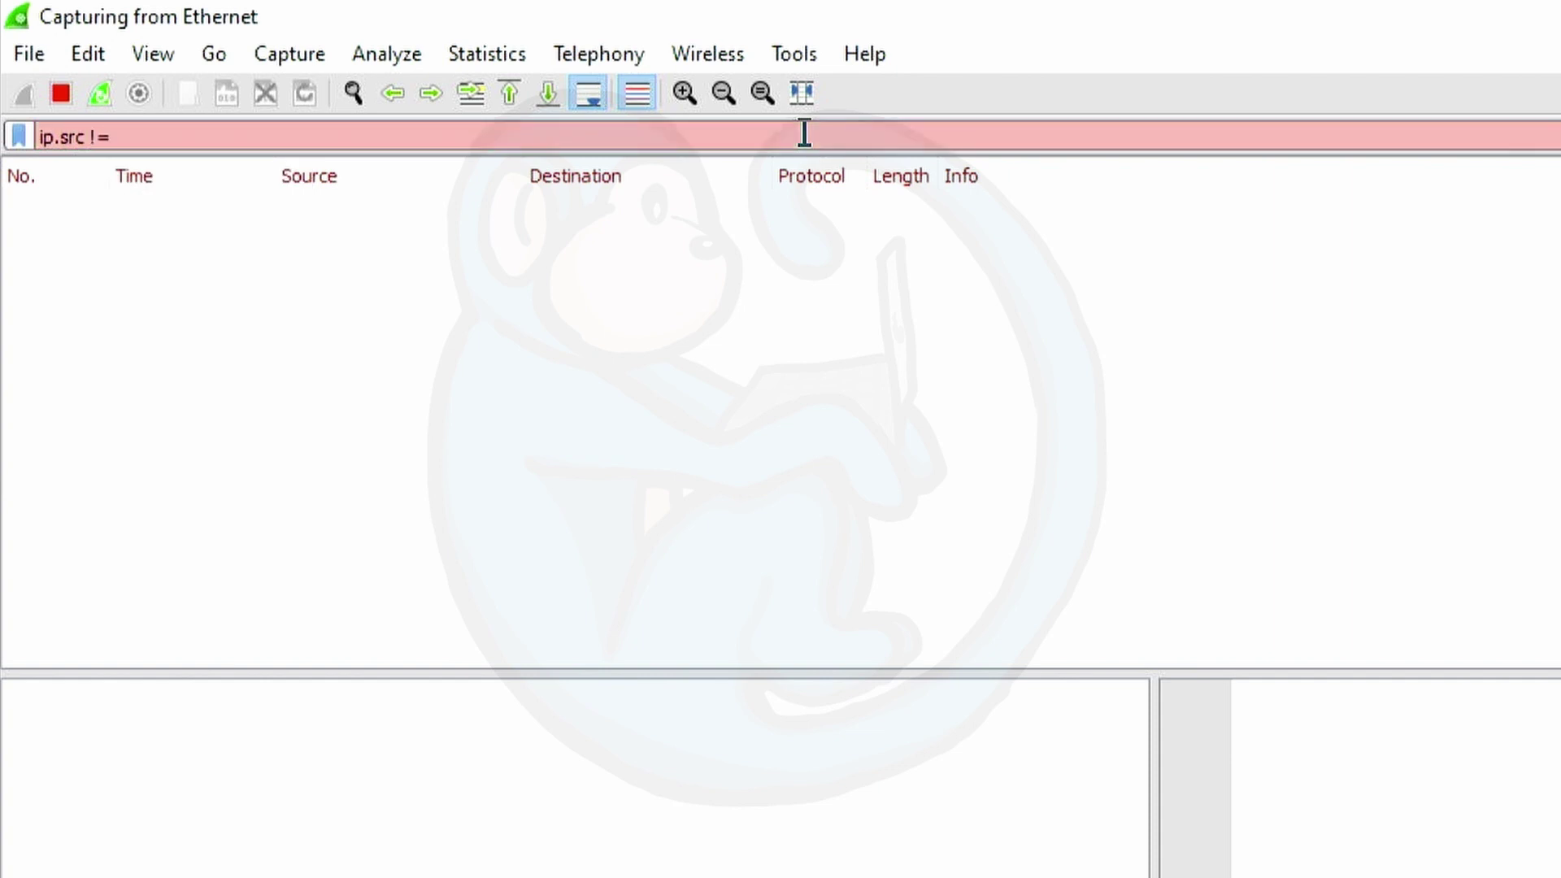
type(" 192.168.1.13")
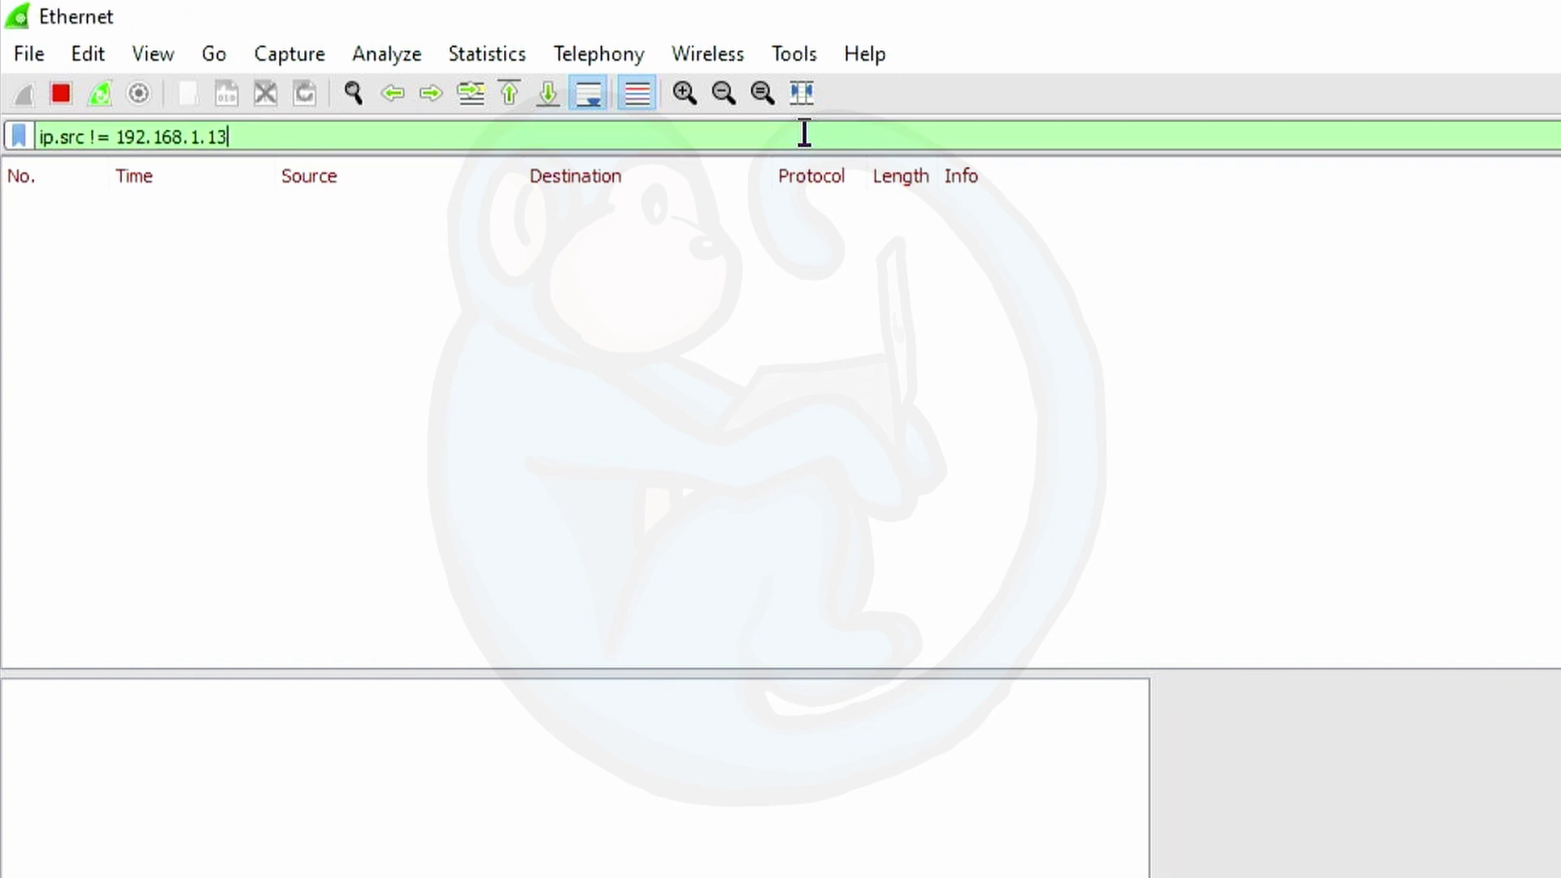
key("Return")
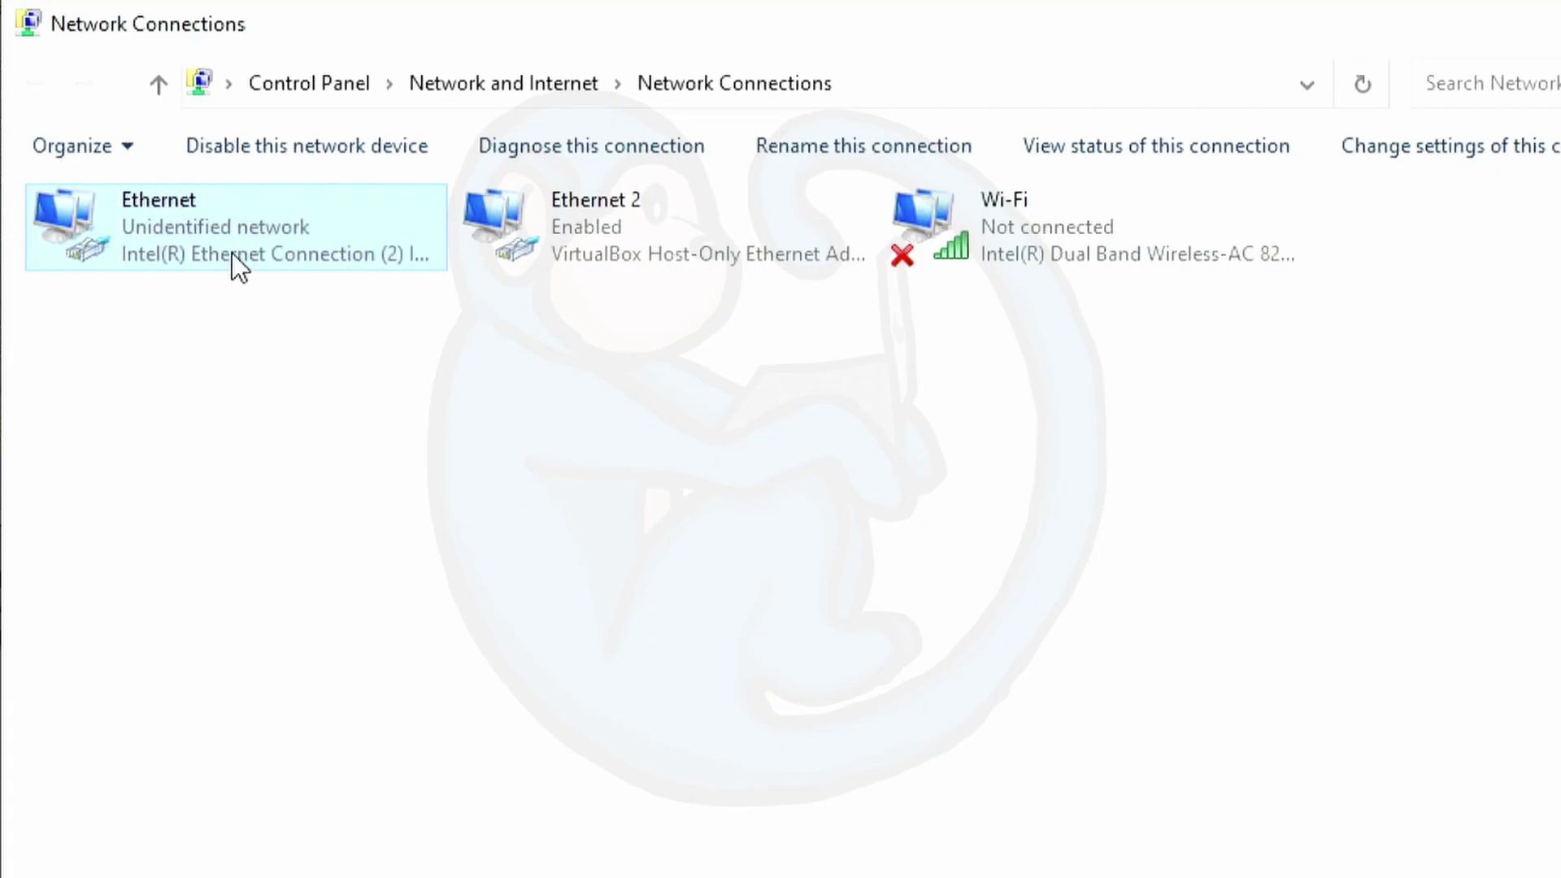
Switch Ethernet's IPv4 to obtain an IP address automatically, confirm, and close the status window.
double_click(245, 263)
left_click(605, 769)
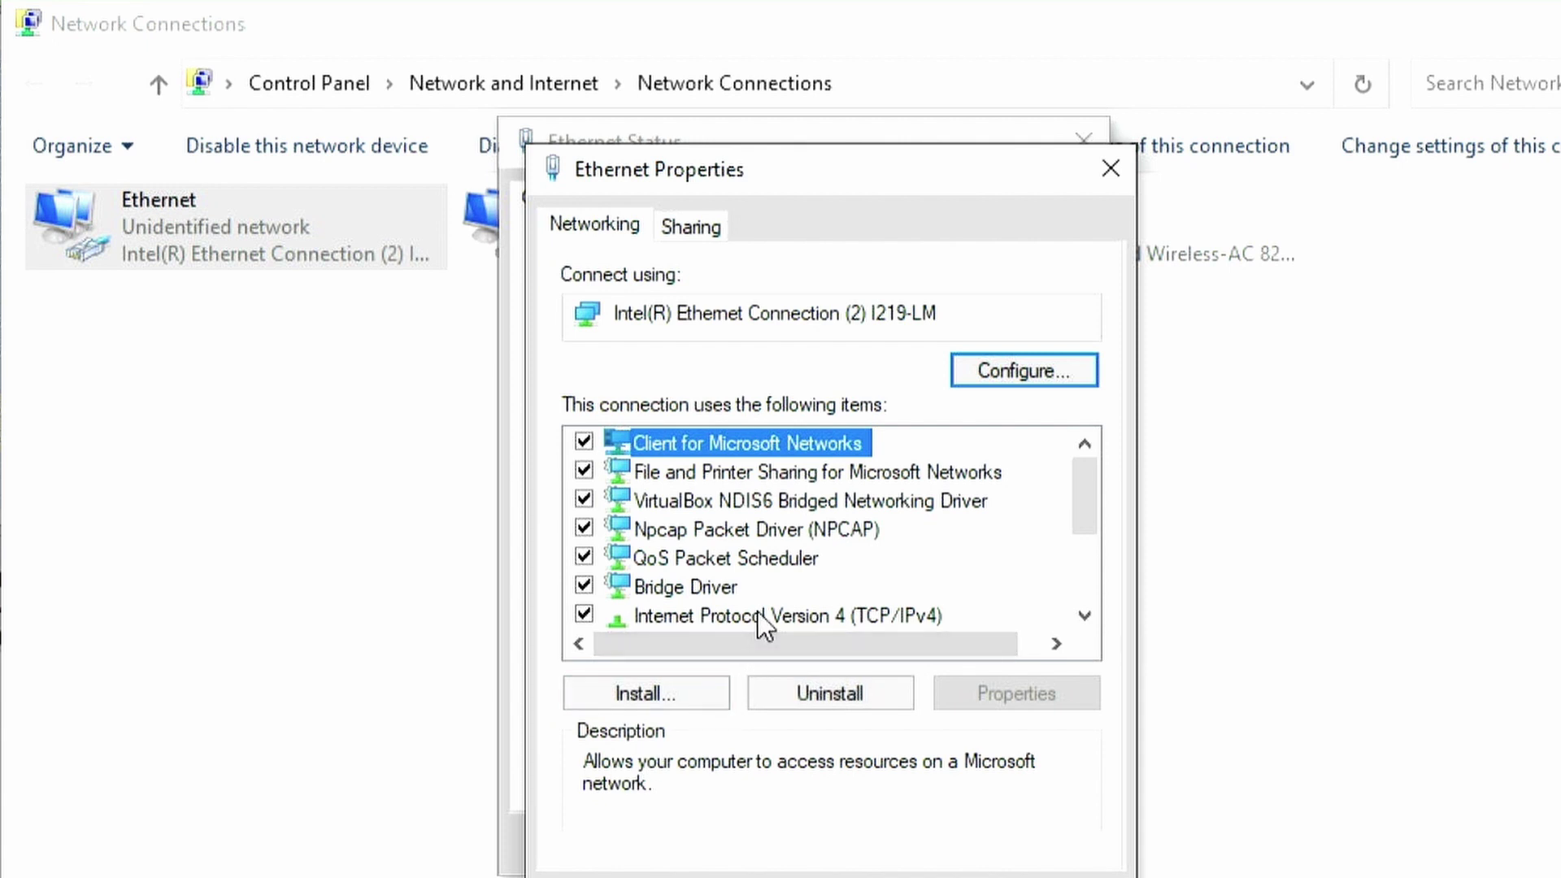
double_click(758, 615)
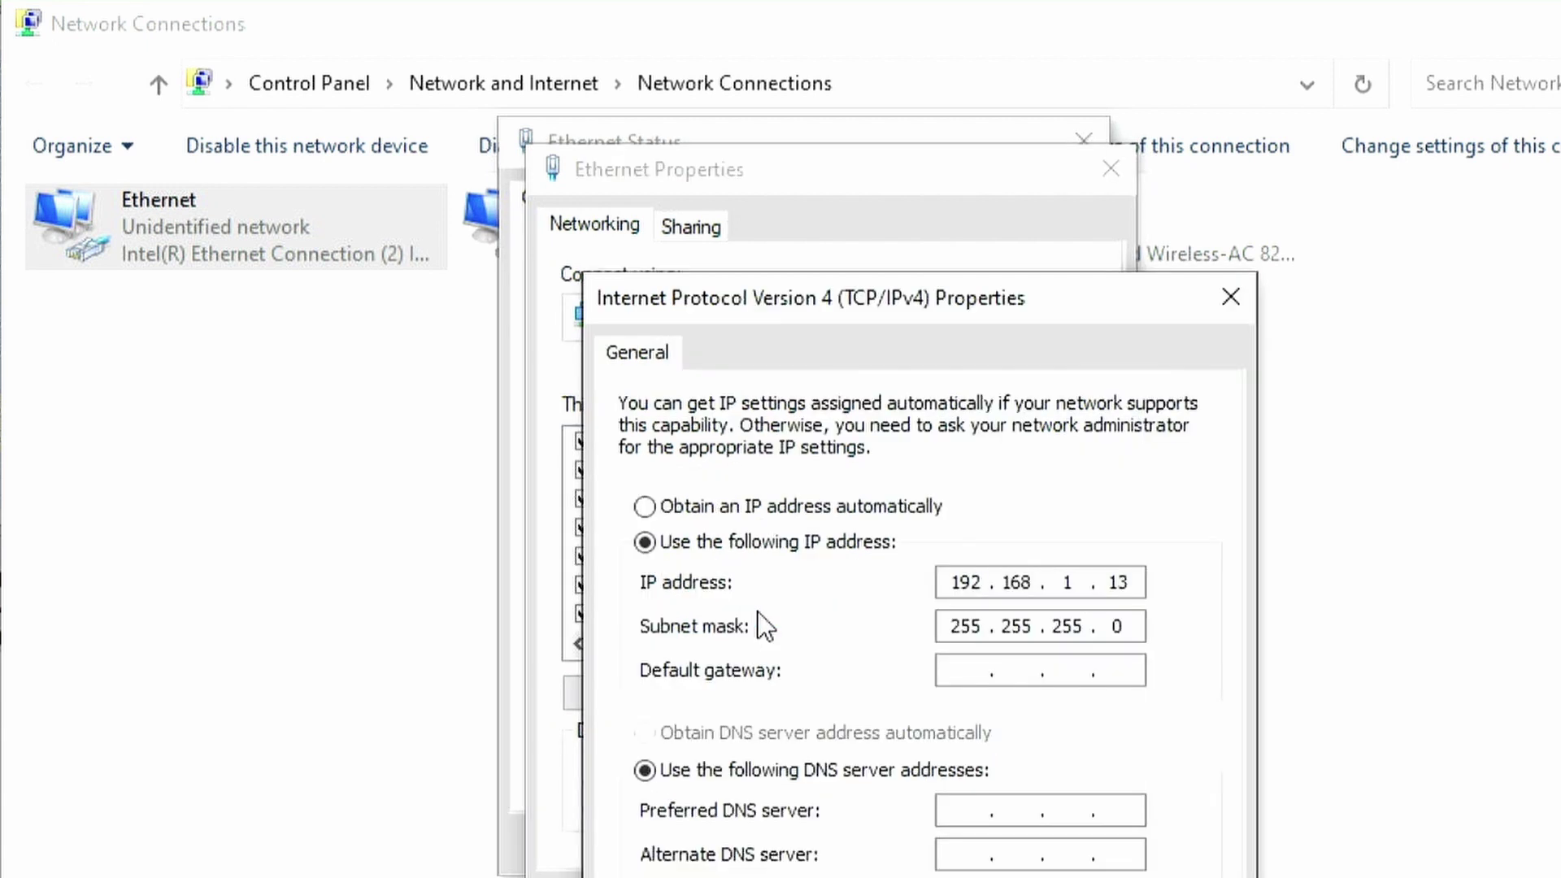
left_click(771, 501)
key("Return")
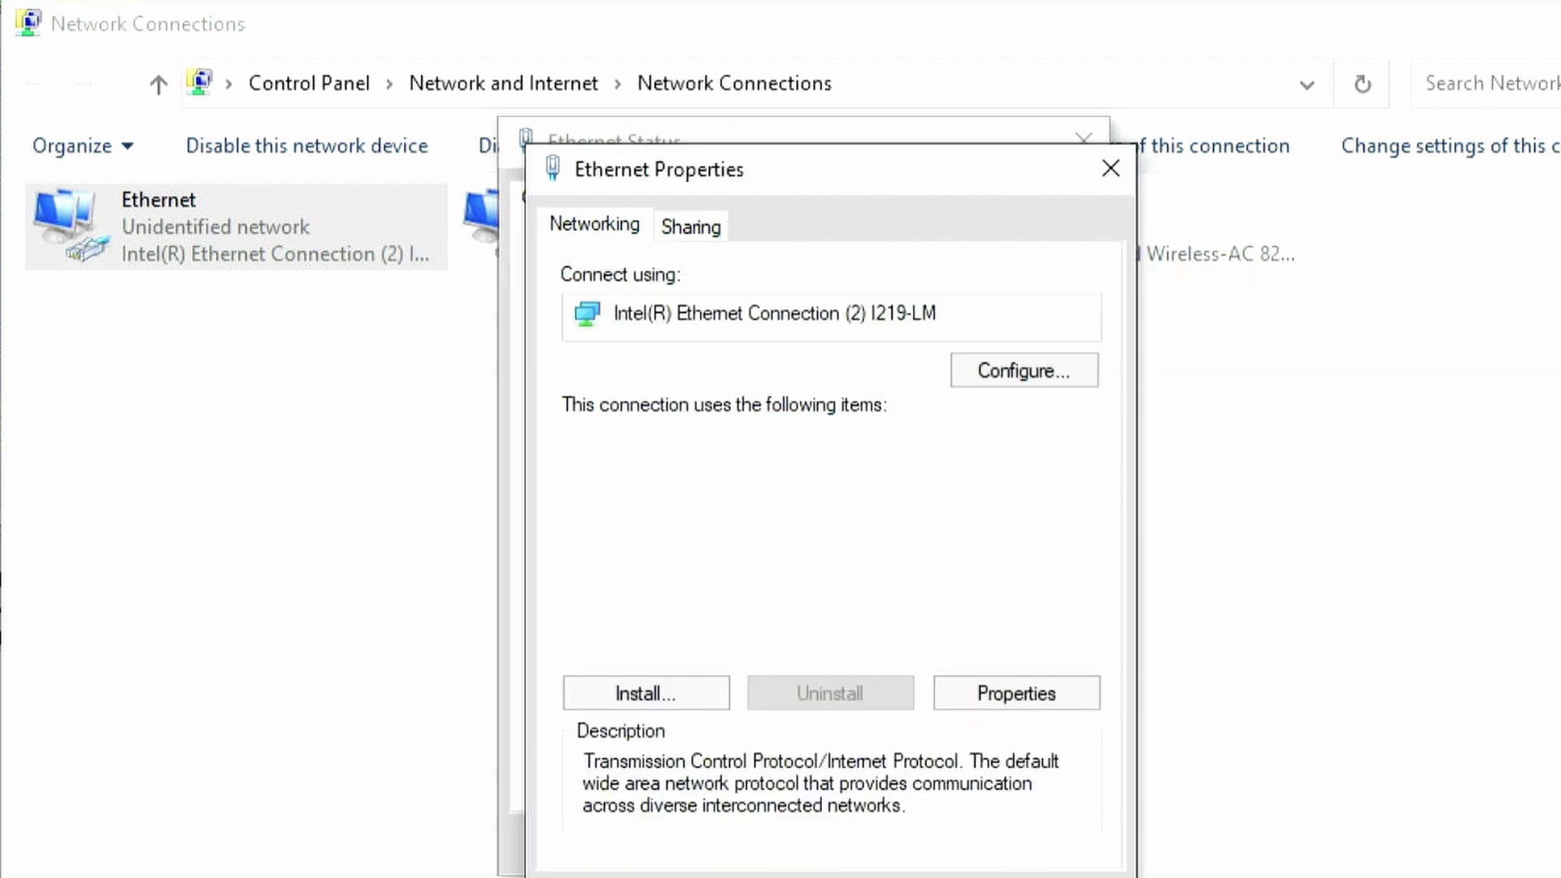
key("Return")
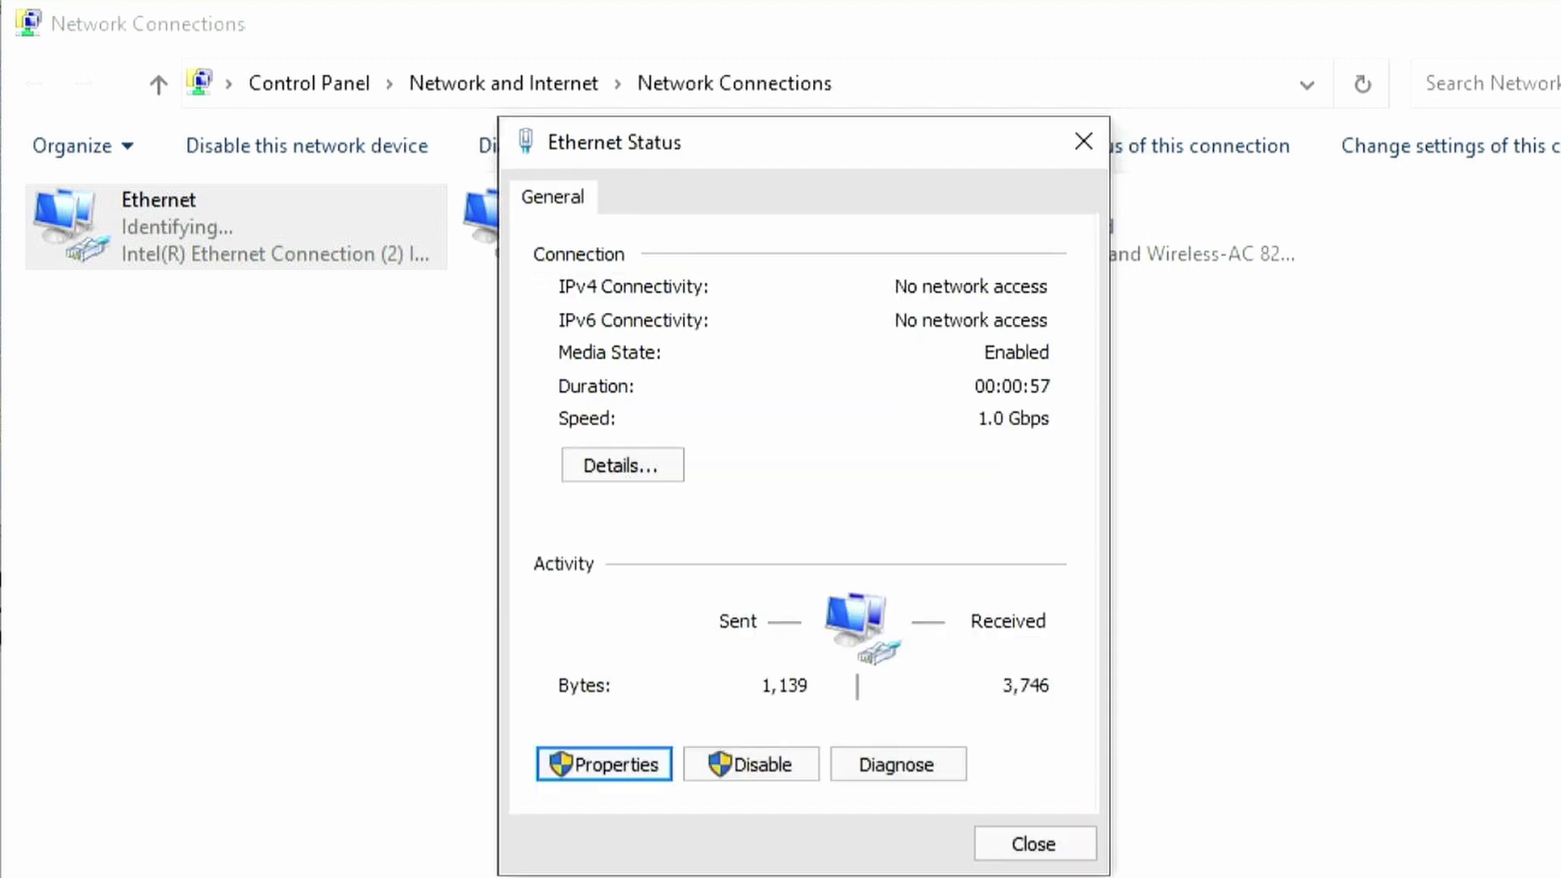
left_click(1007, 845)
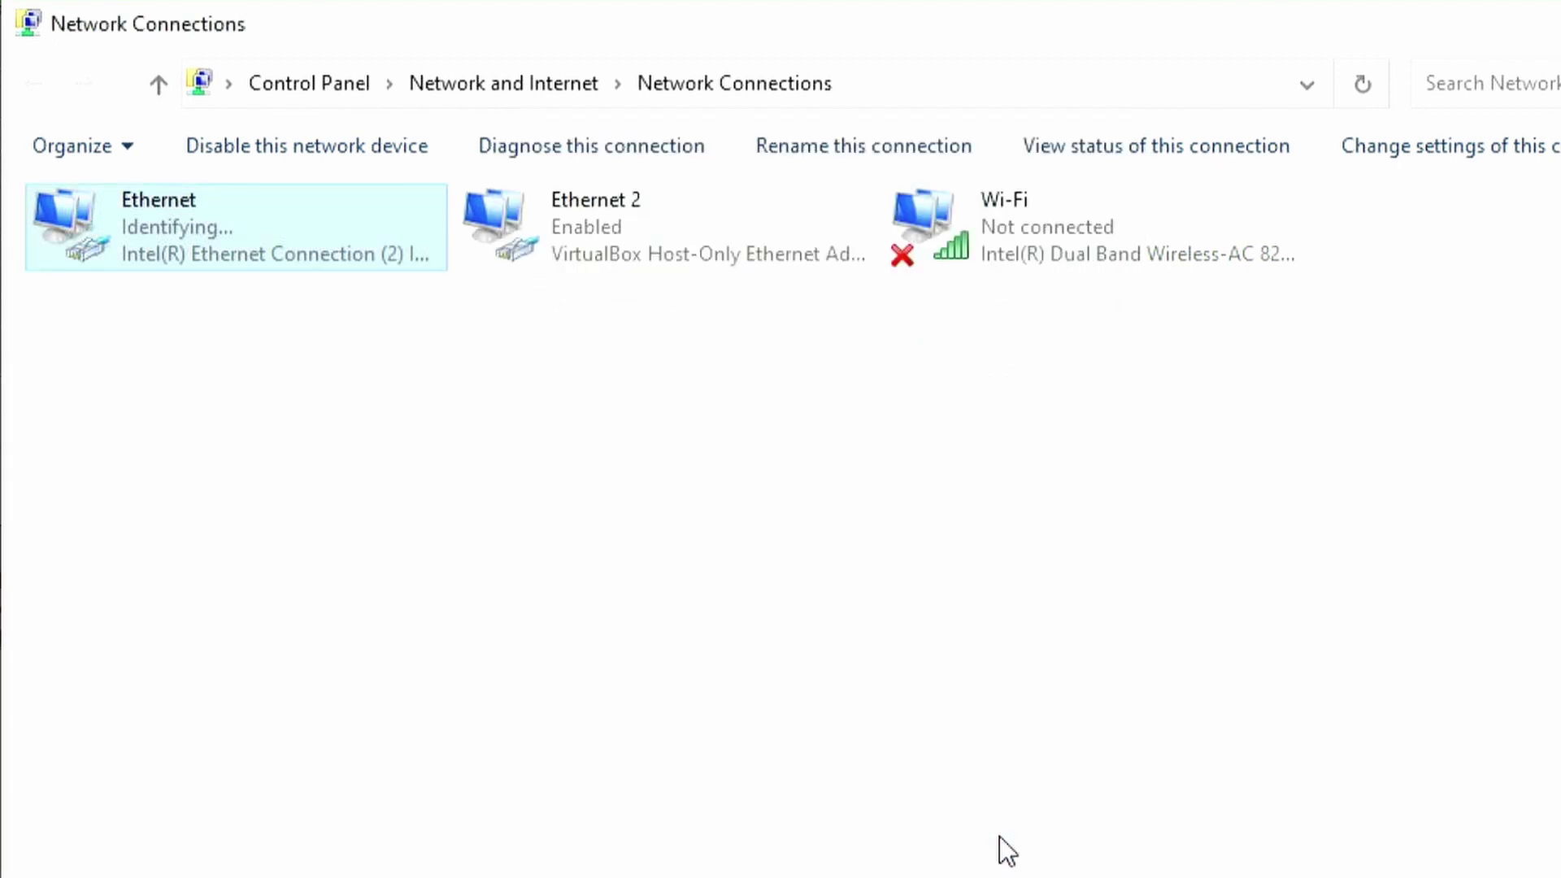
In Command Prompt, confirm Ethernet shows 169.254.44.153 via ipconfig, then ping 169.254.1.2 successfully.
left_click(693, 852)
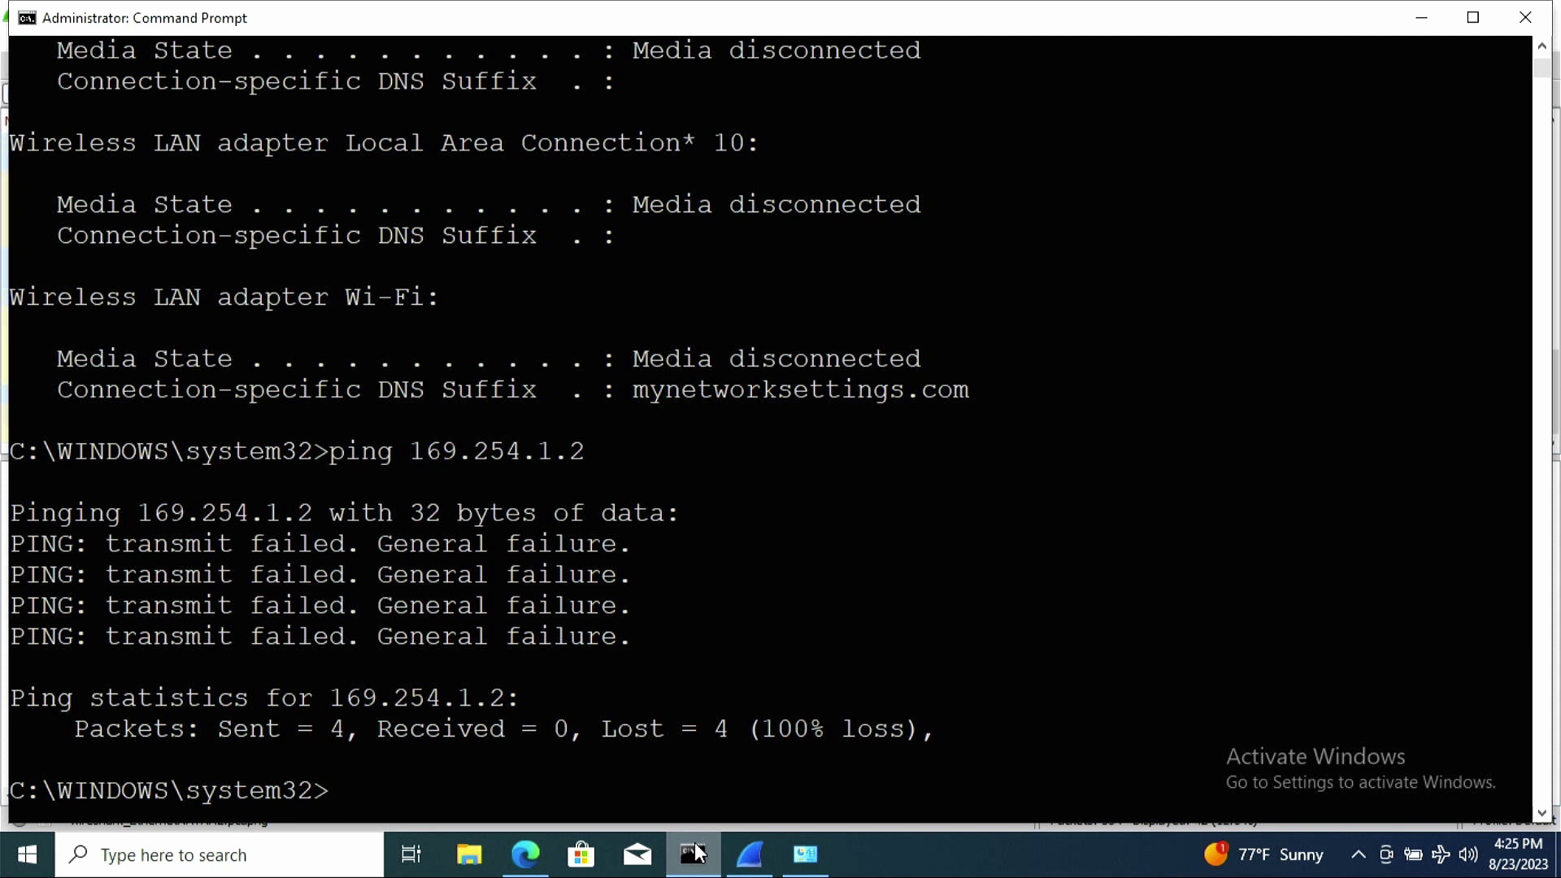
type("cls")
key("Return")
type("ipconfig")
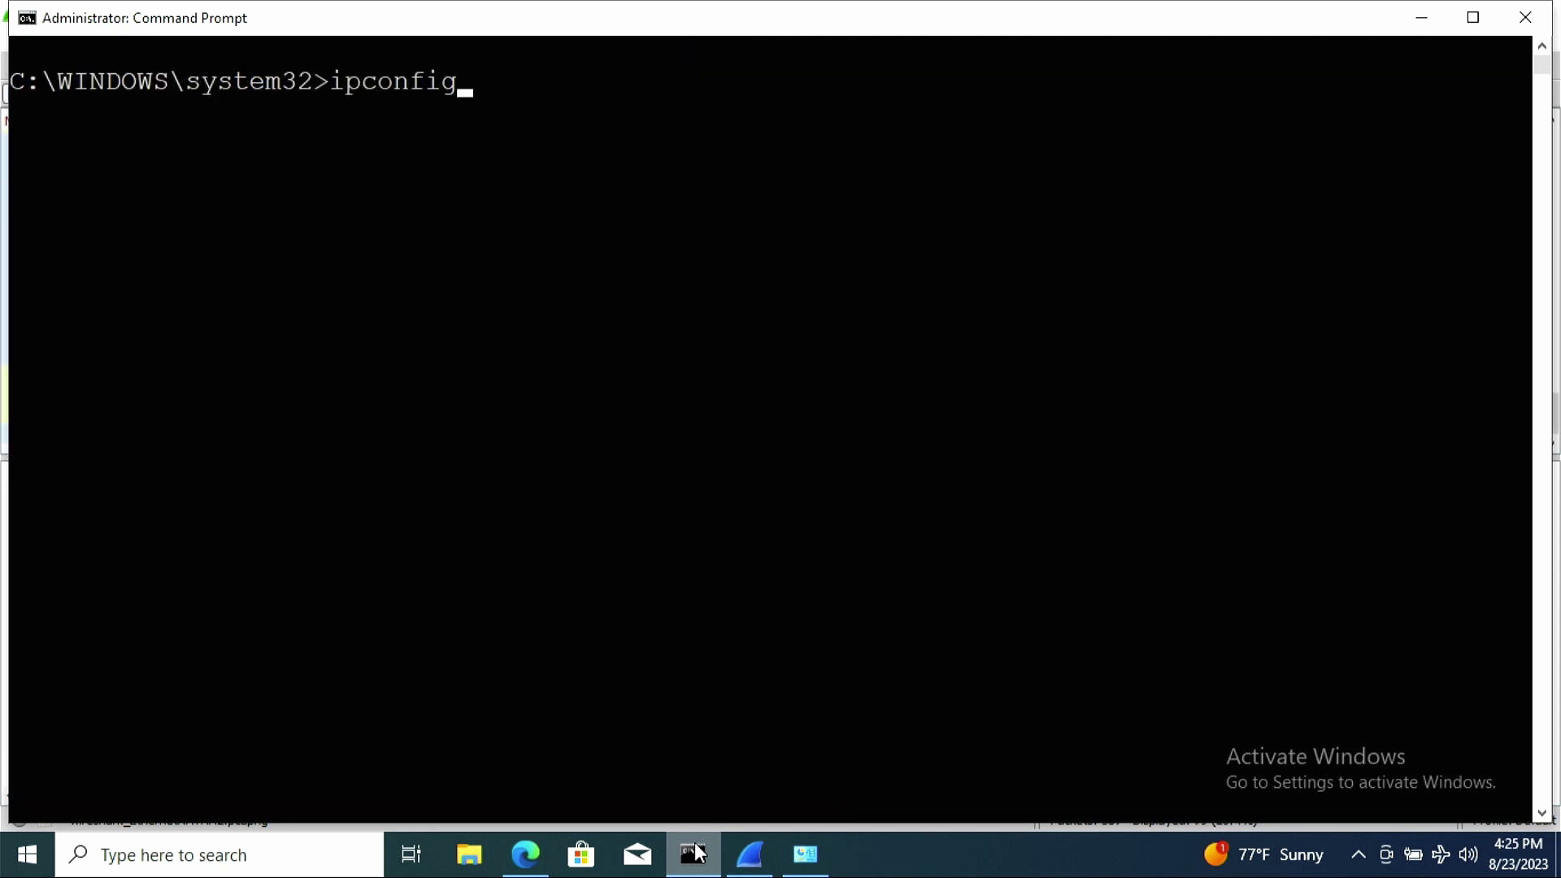
key("Return")
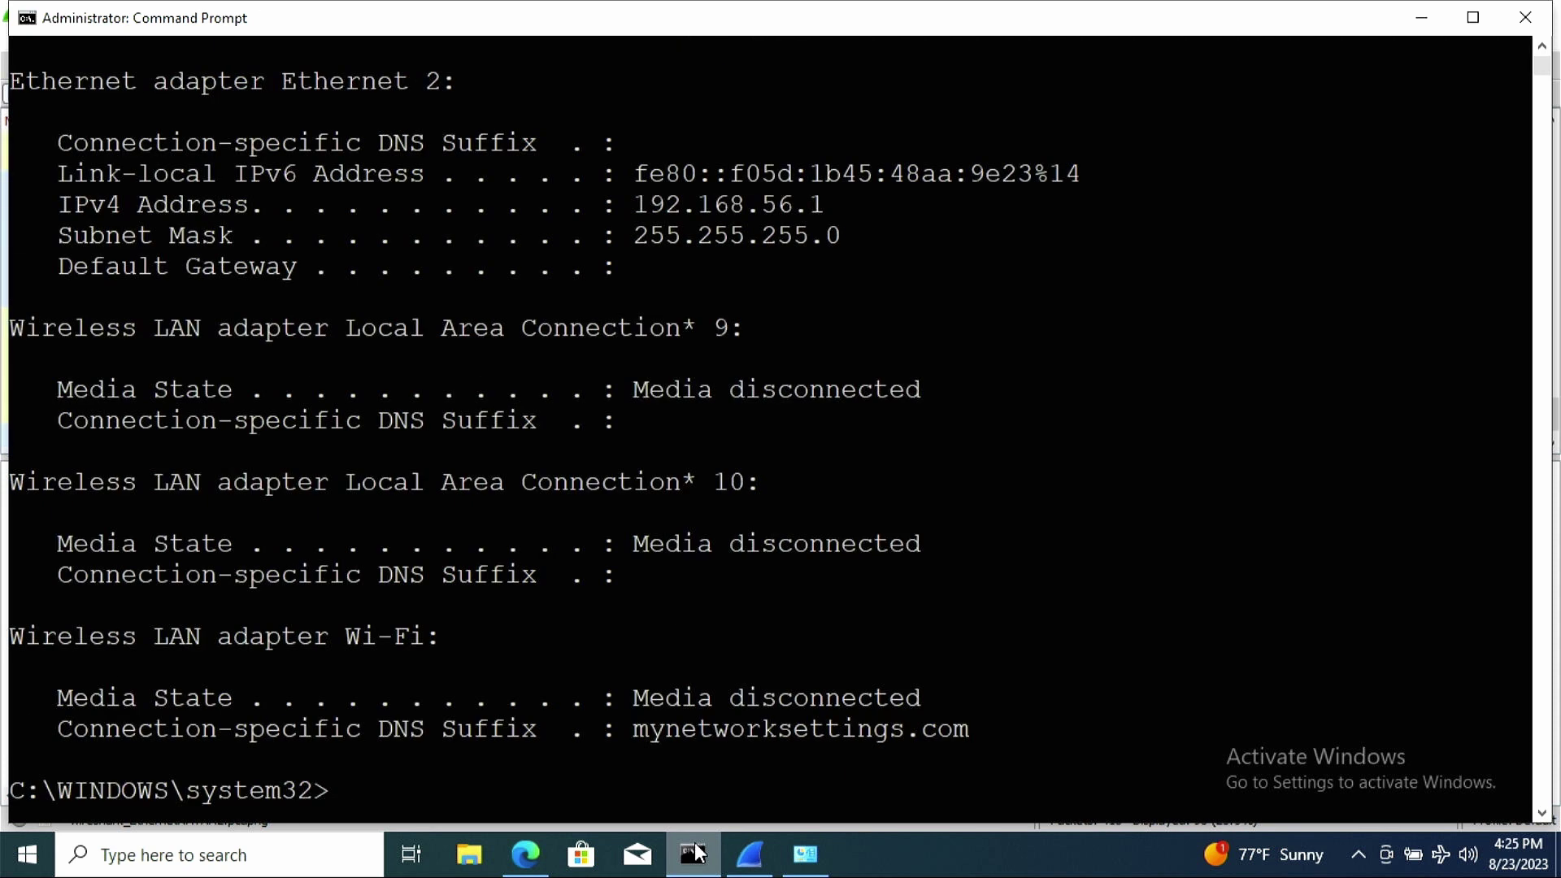
scroll(801, 759, "up", 2)
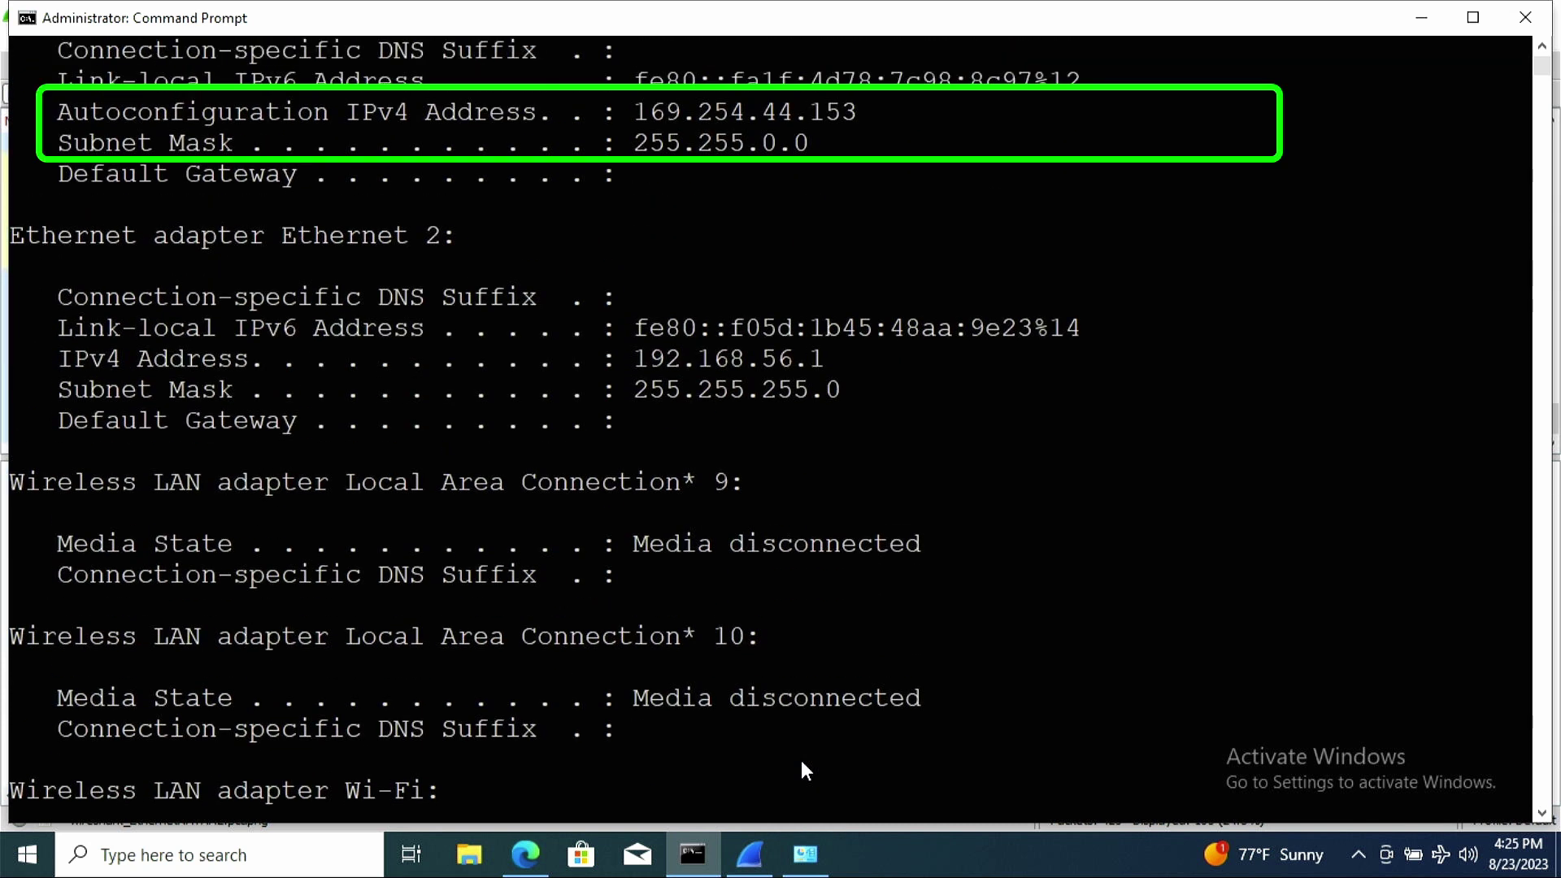
type("ping 1")
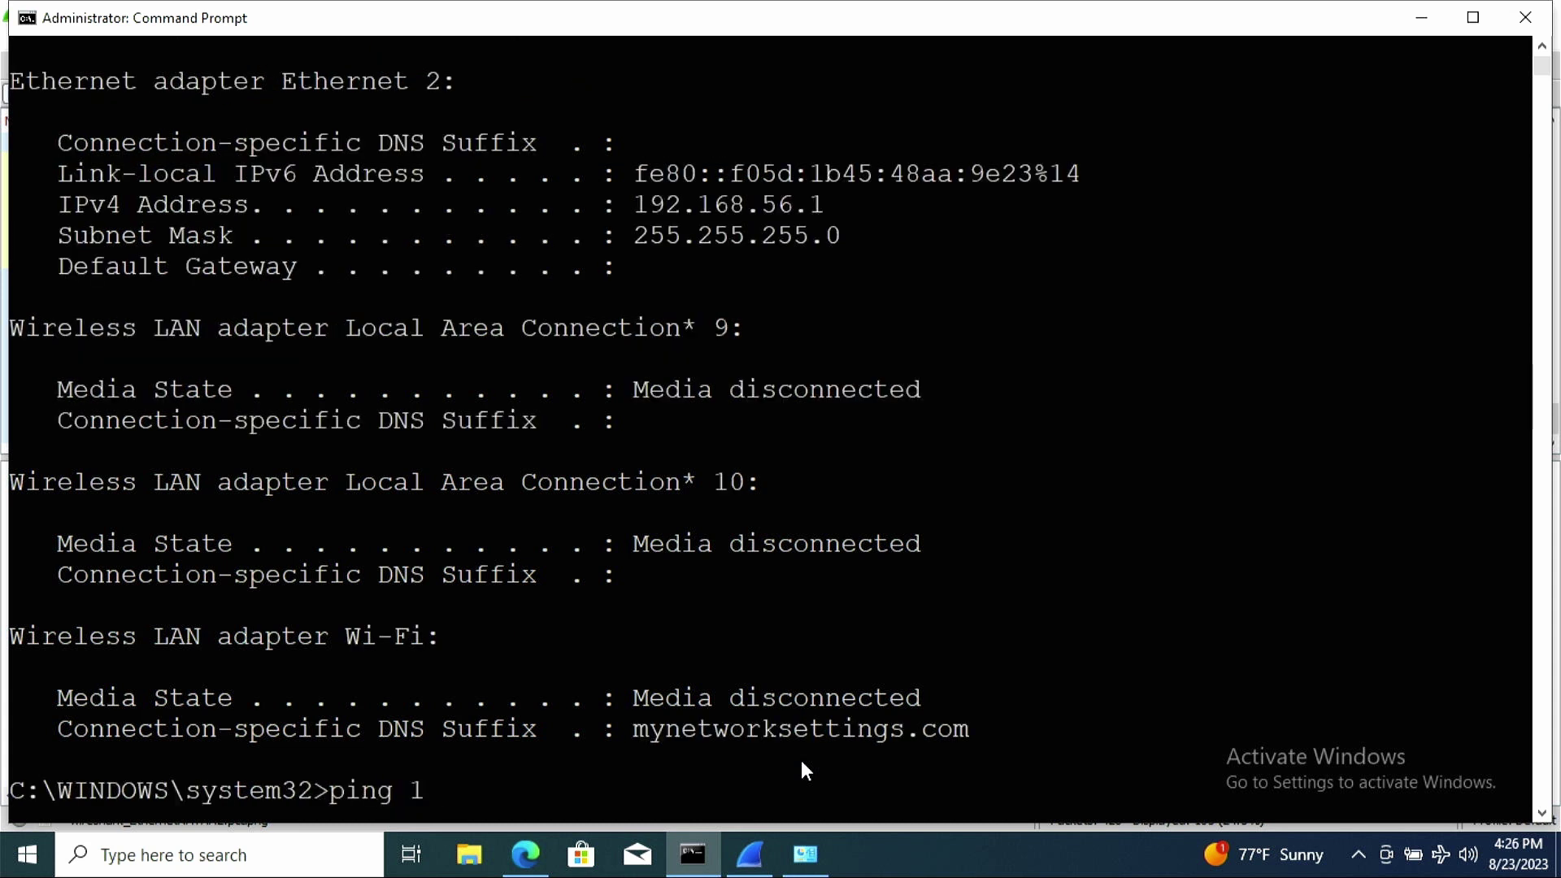
type("69.254.1.2")
key("Return")
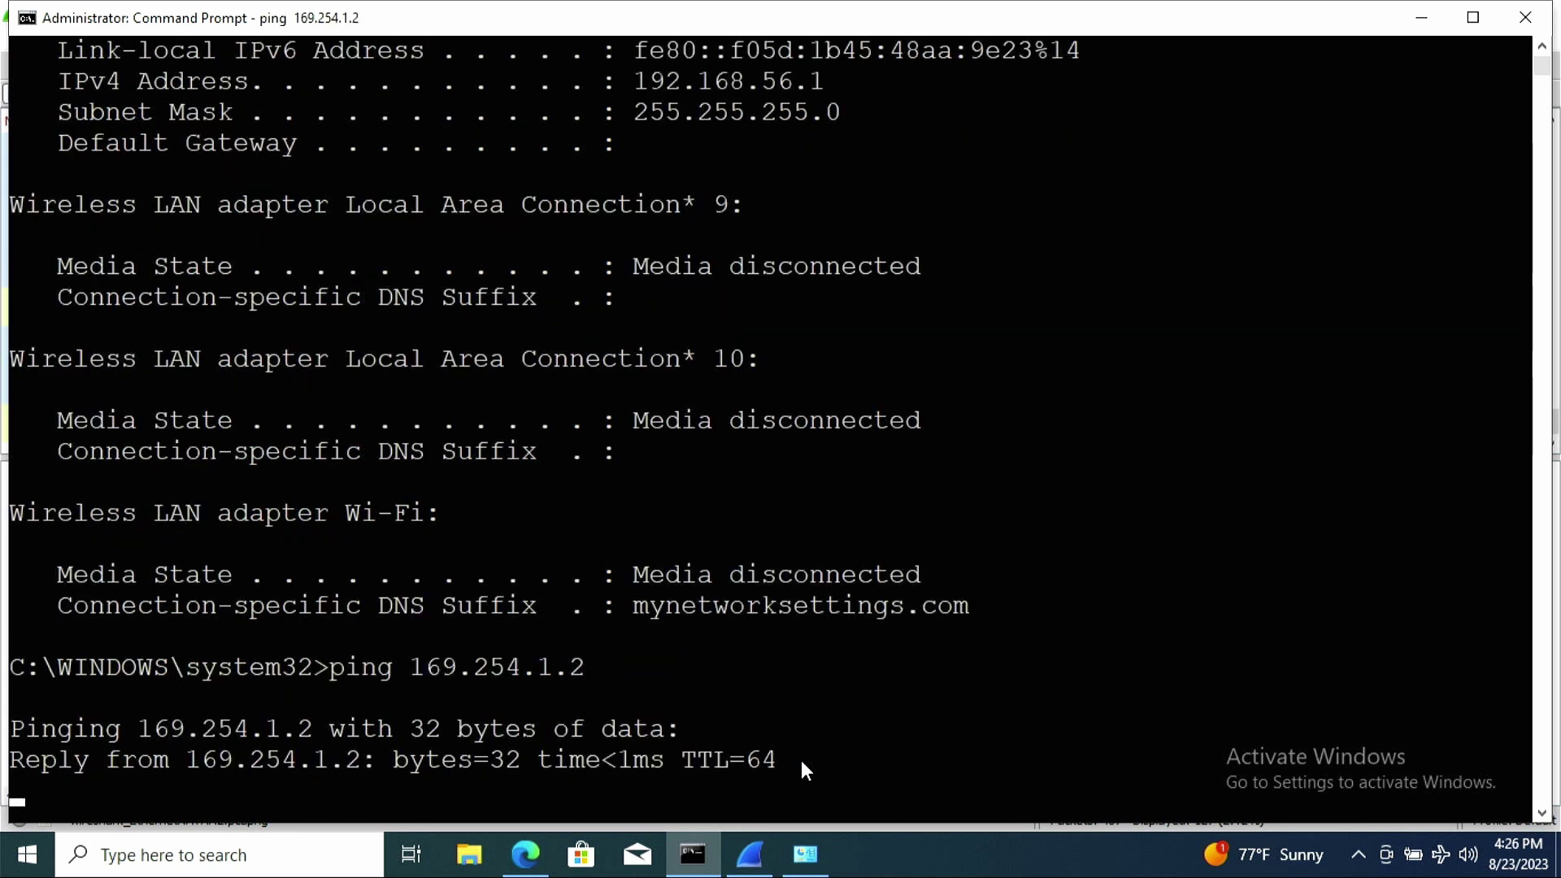
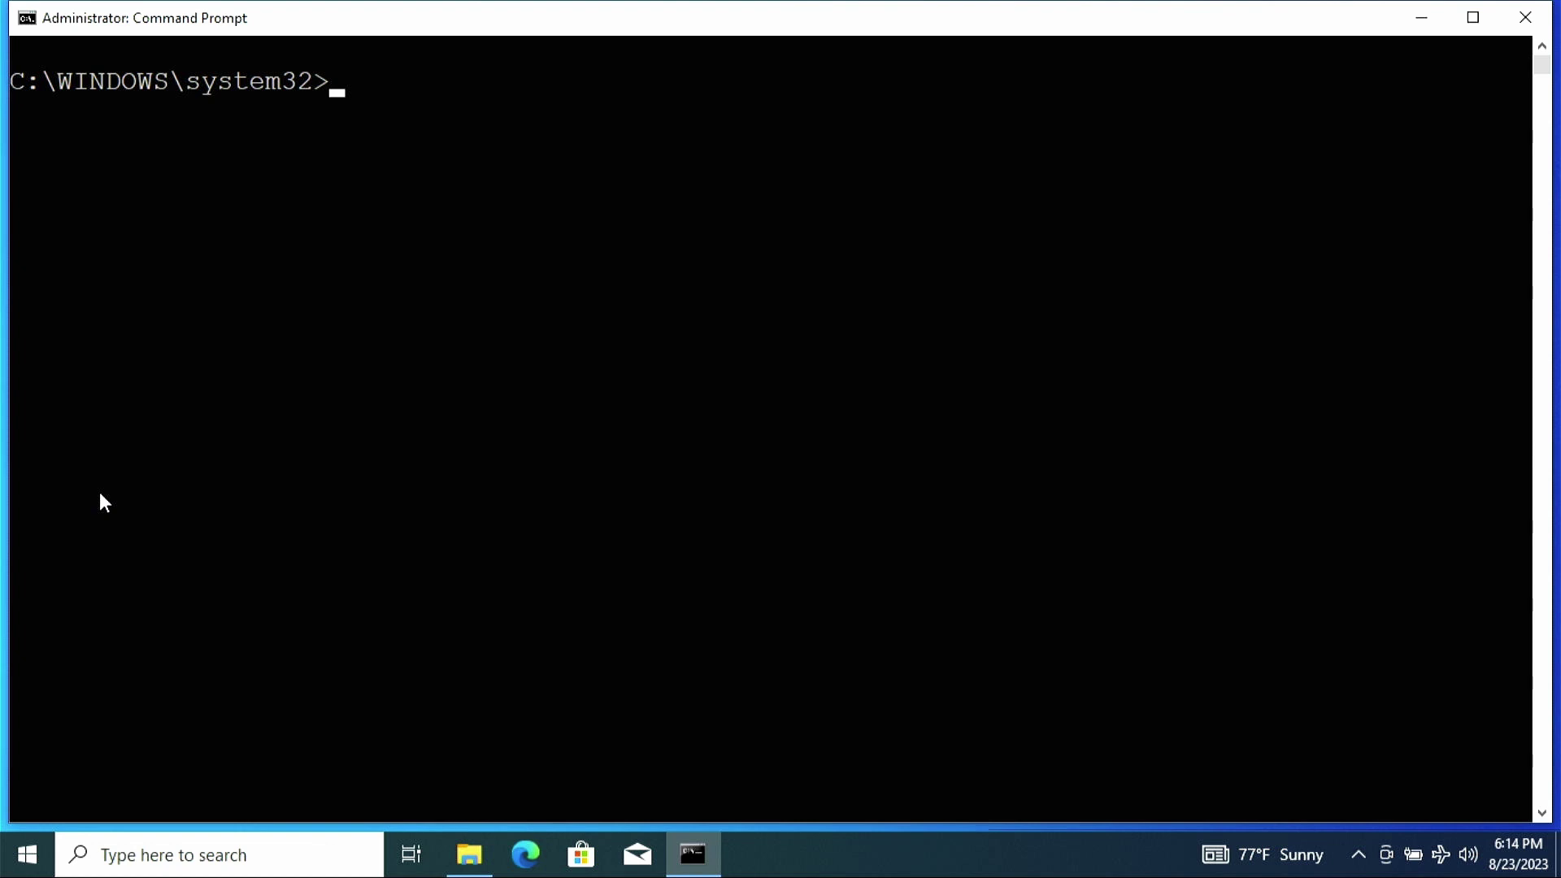
Ping the NAS at 169.254.133.94 to confirm it answers.
type("pig")
key("BackSpace")
key("BackSpace")
type("ng 169.2")
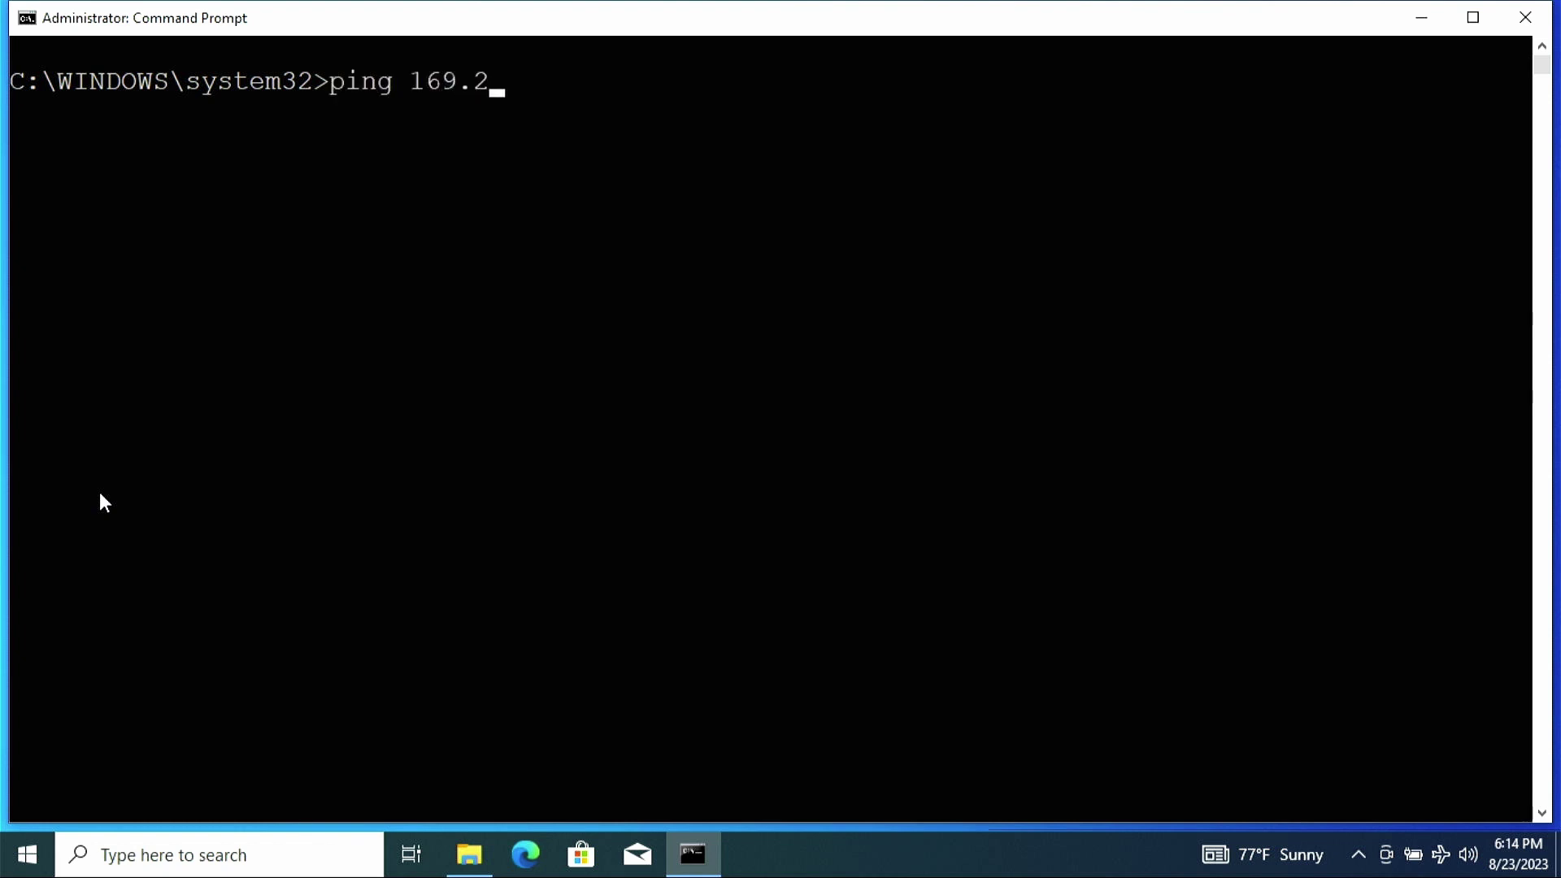
type("54.1")
key("BackSpace")
type("133.94")
key("Return")
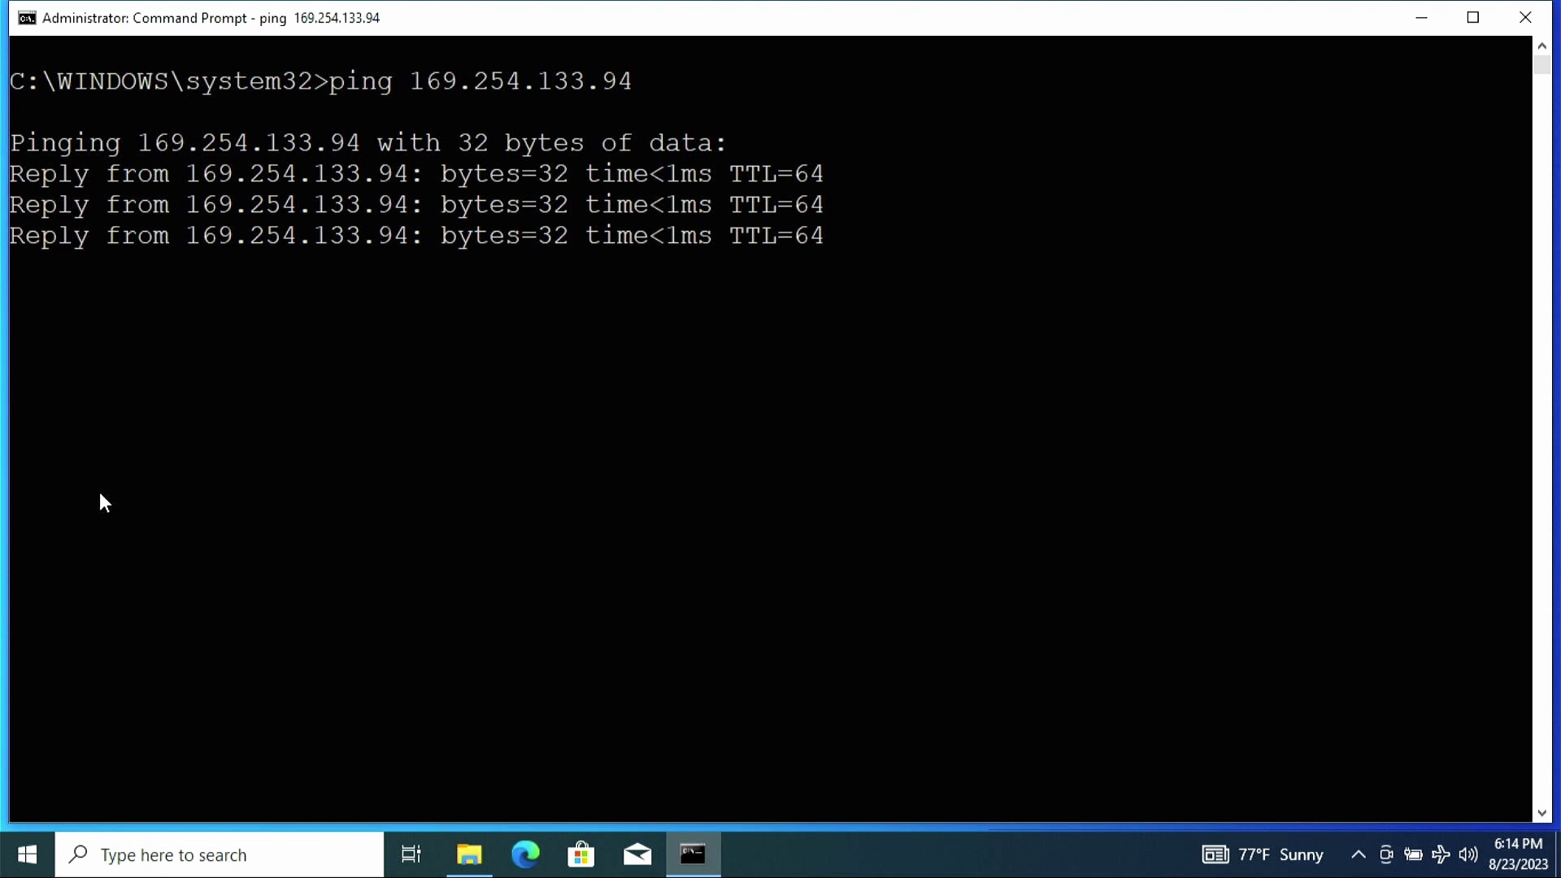
Run net view \\169.254.133.94 /all, which fails with System error 53.
type("net v")
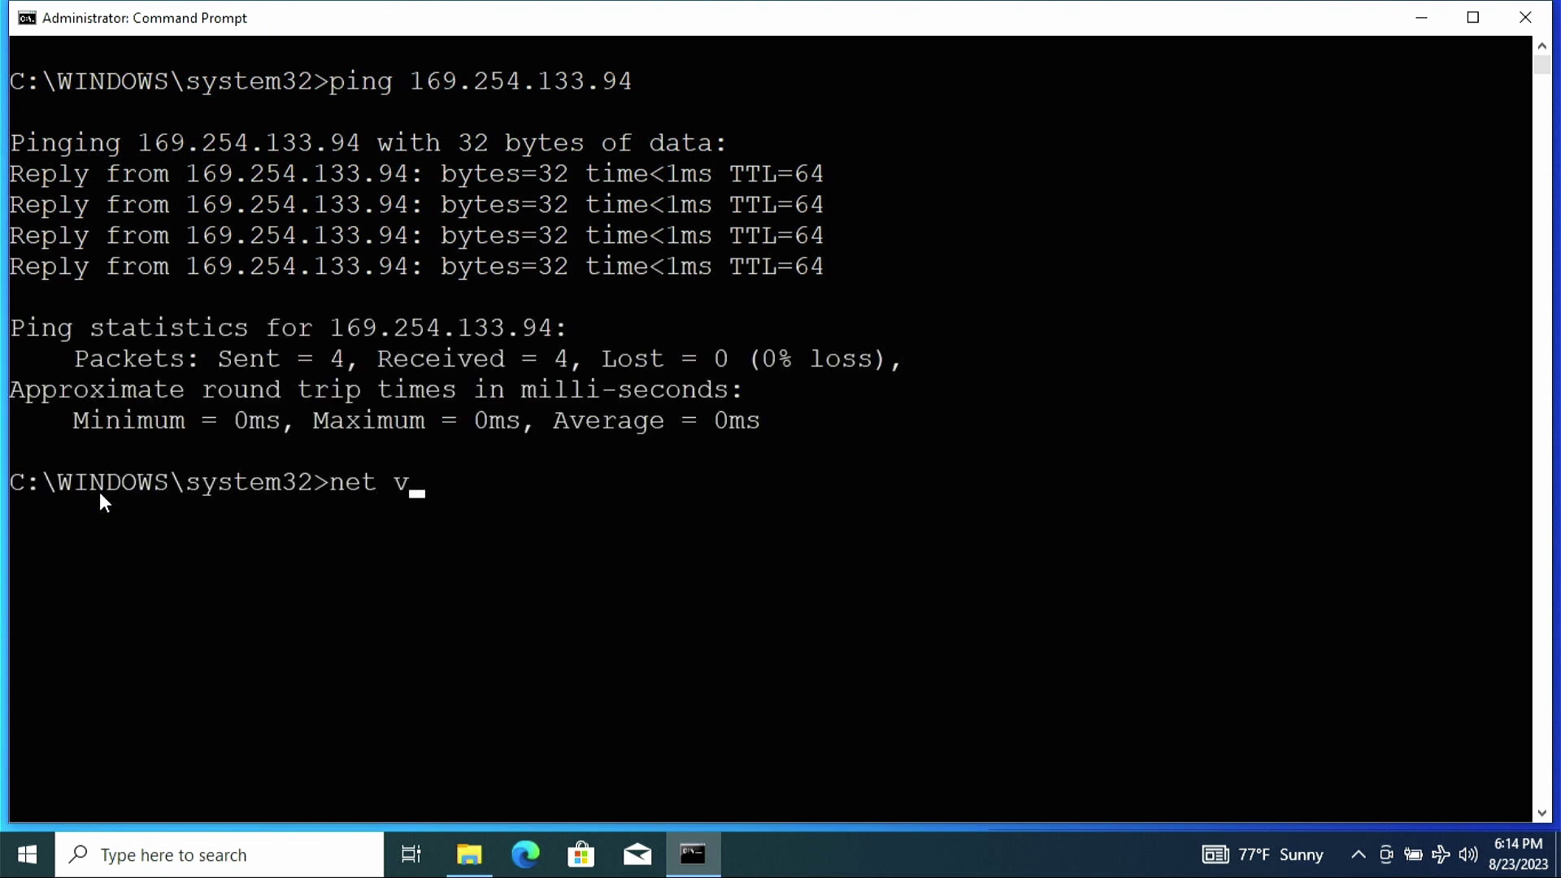
type("iew \\\\169")
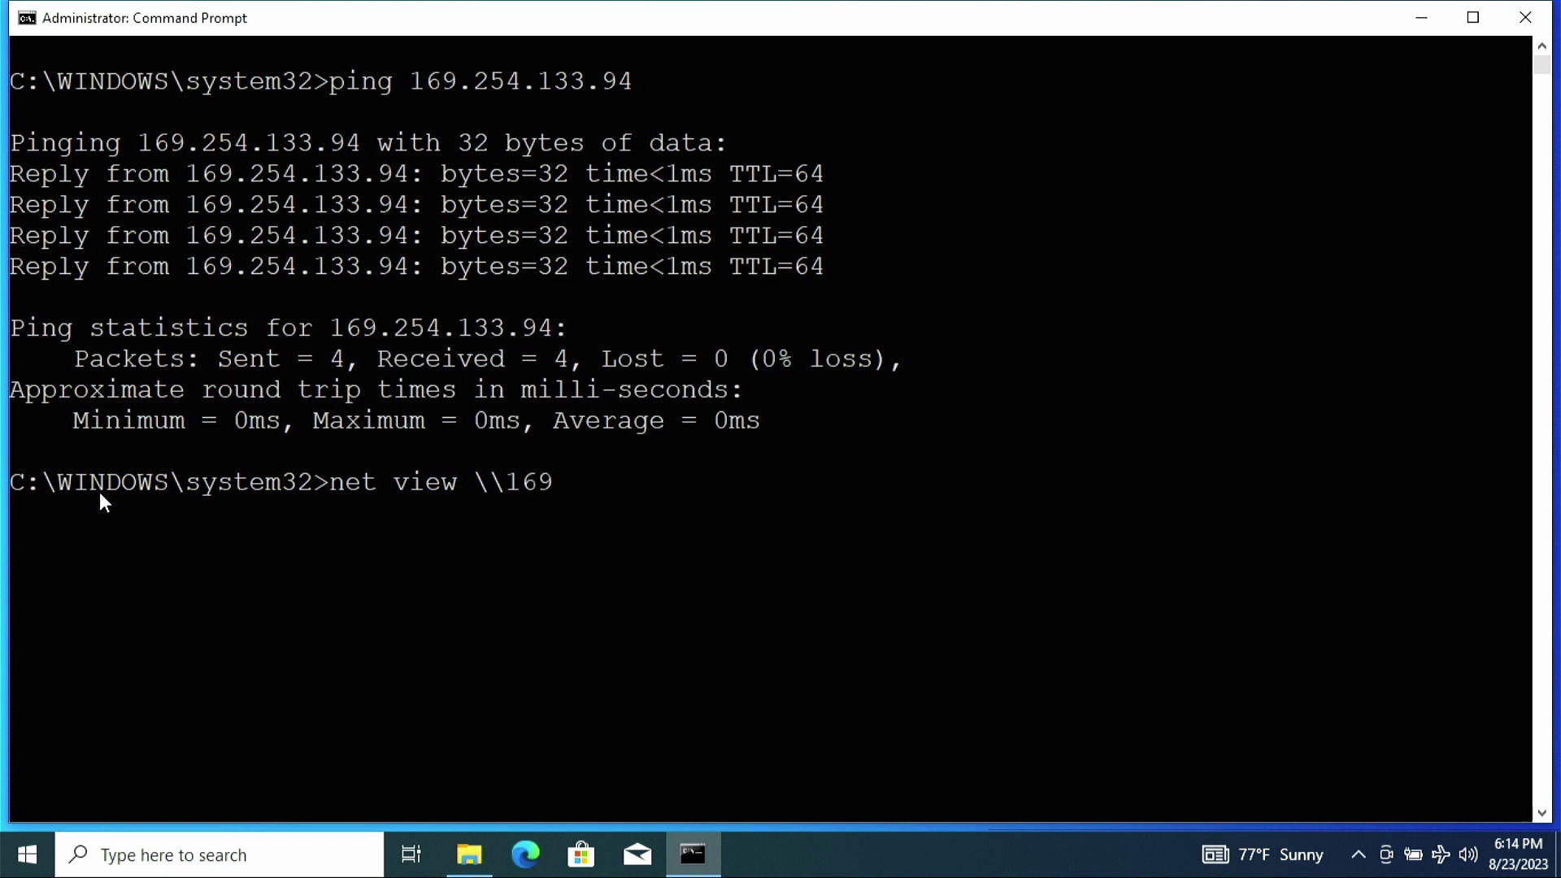
type(".254.133.94 /all")
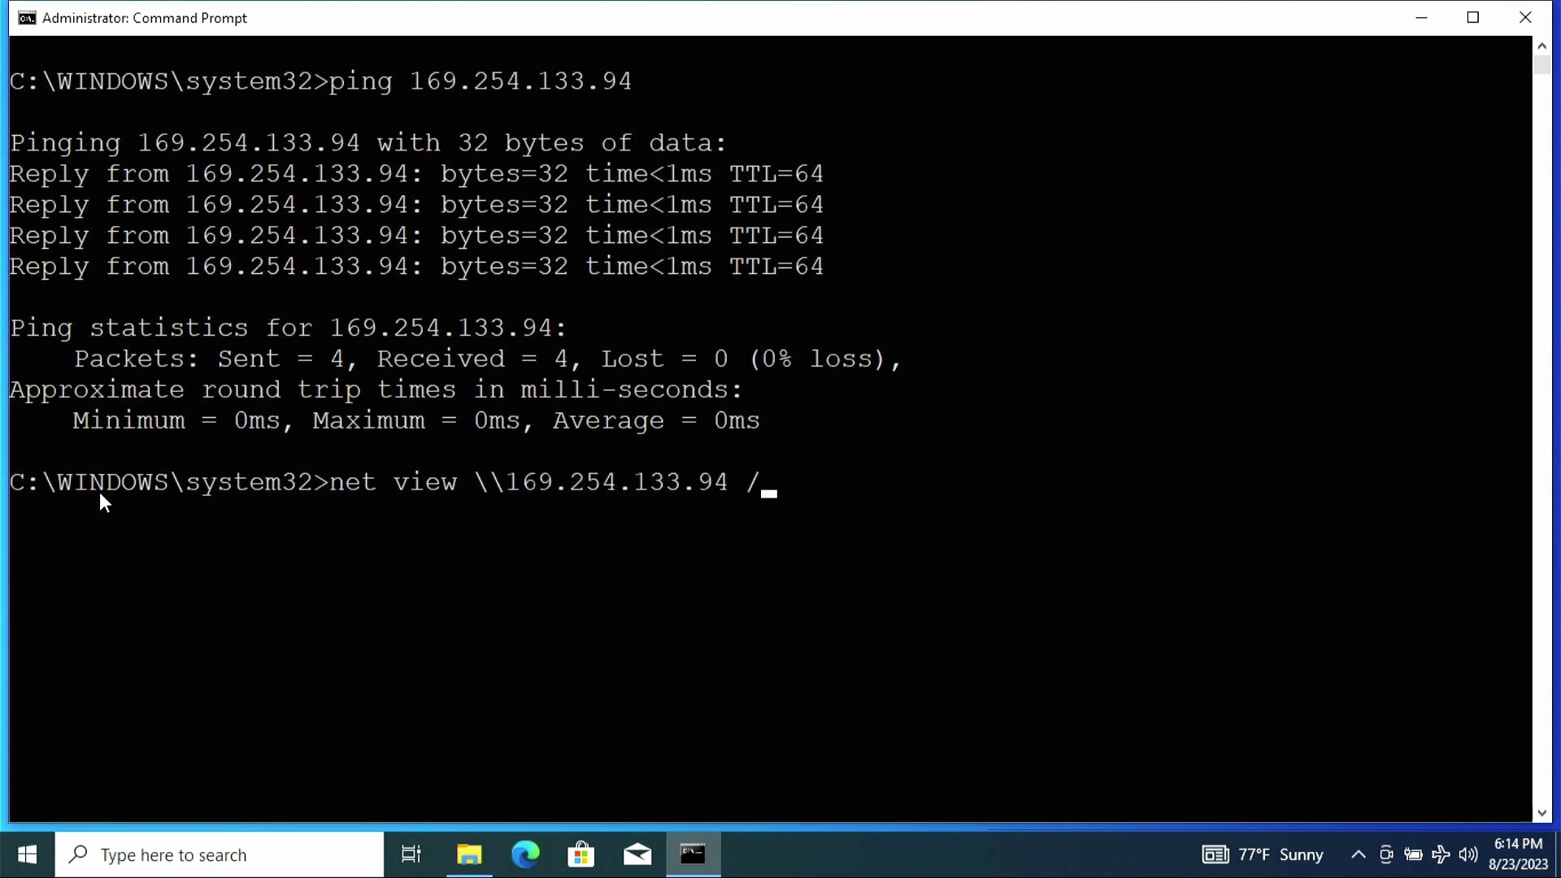
key("Return")
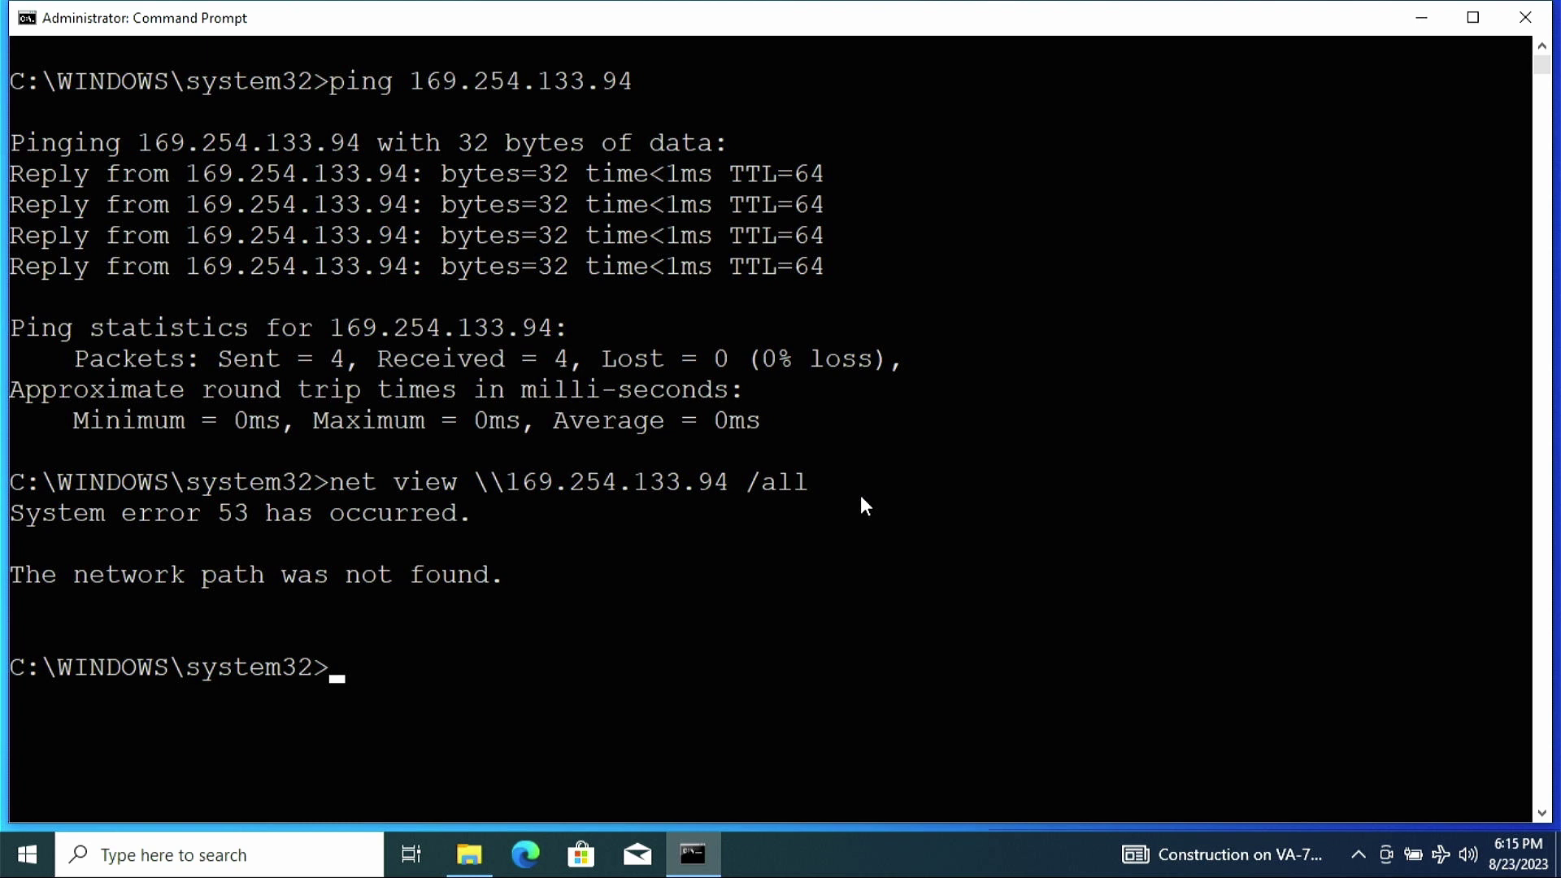
Dismiss the hans share network error, then reach Change advanced sharing settings via Network and Sharing Center.
key("alt+Tab")
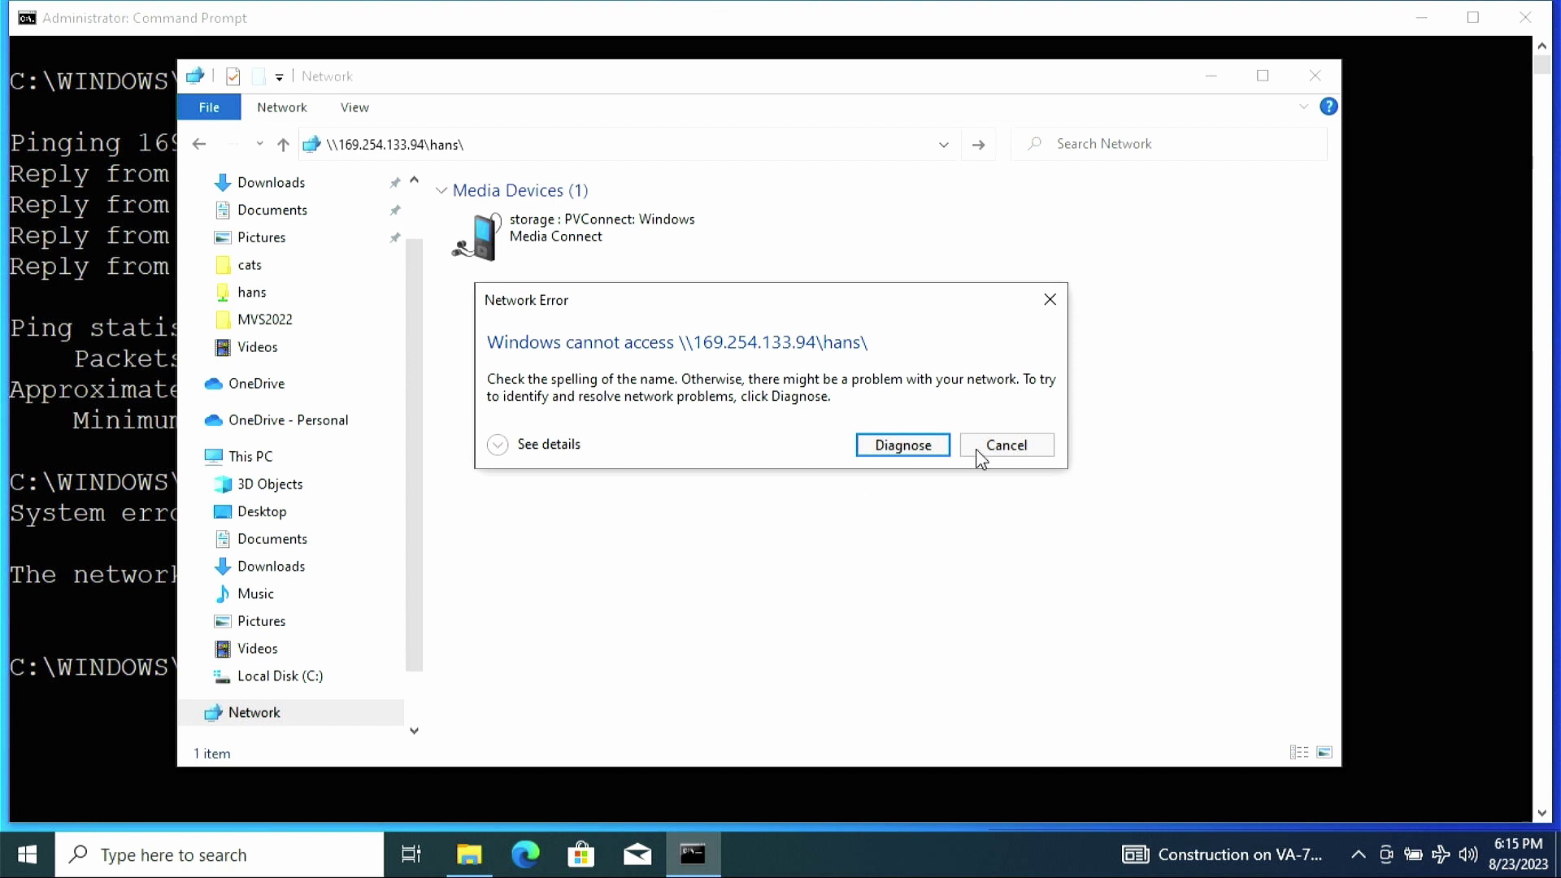
left_click(1023, 452)
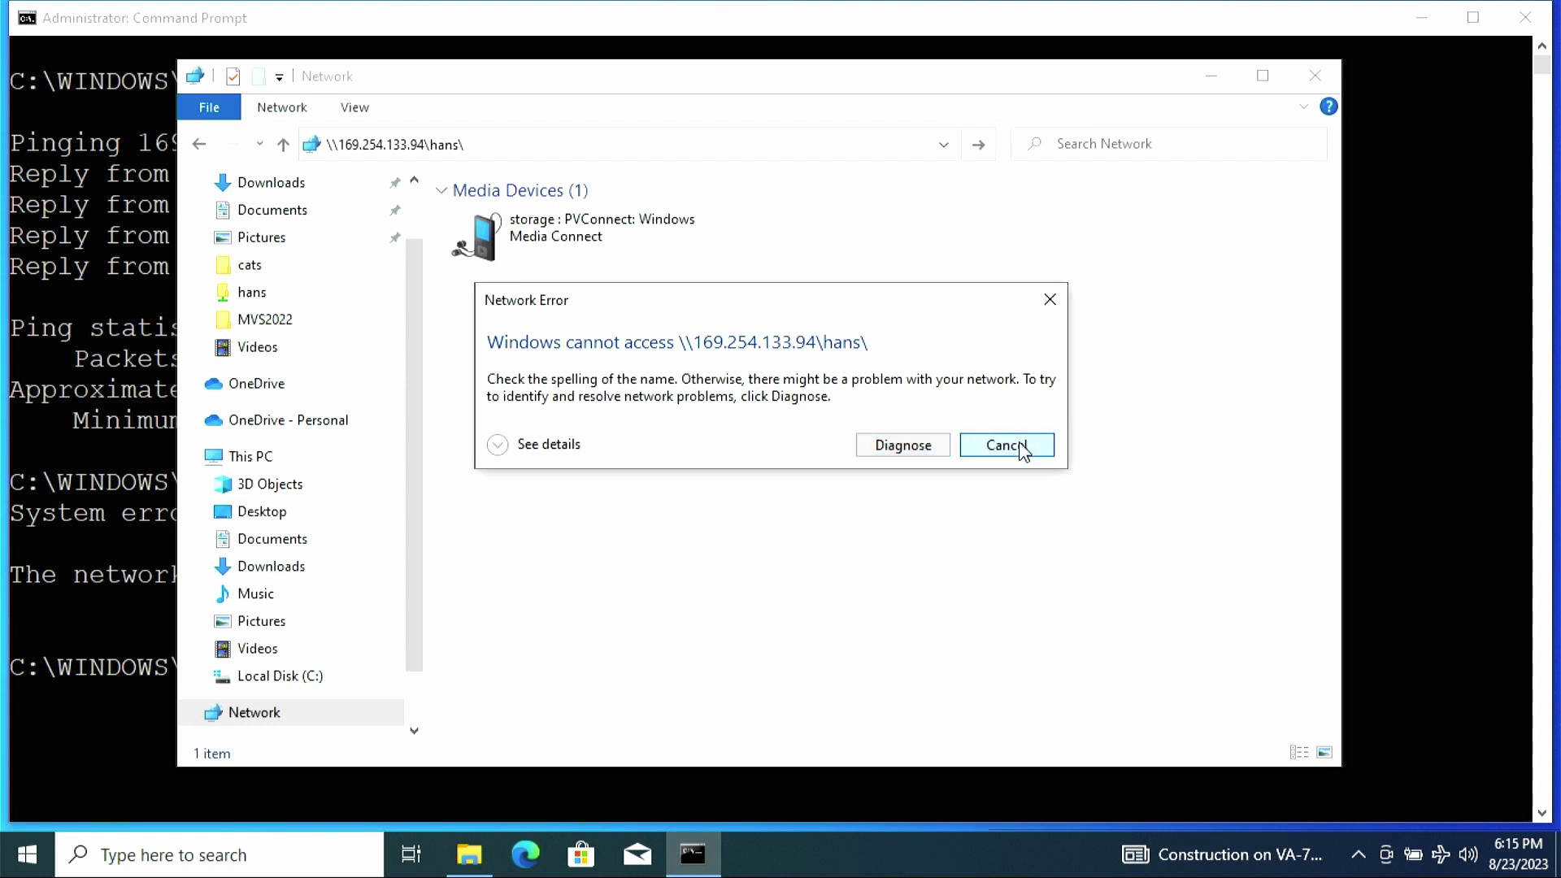
left_click(24, 859)
left_click(24, 860)
right_click(23, 860)
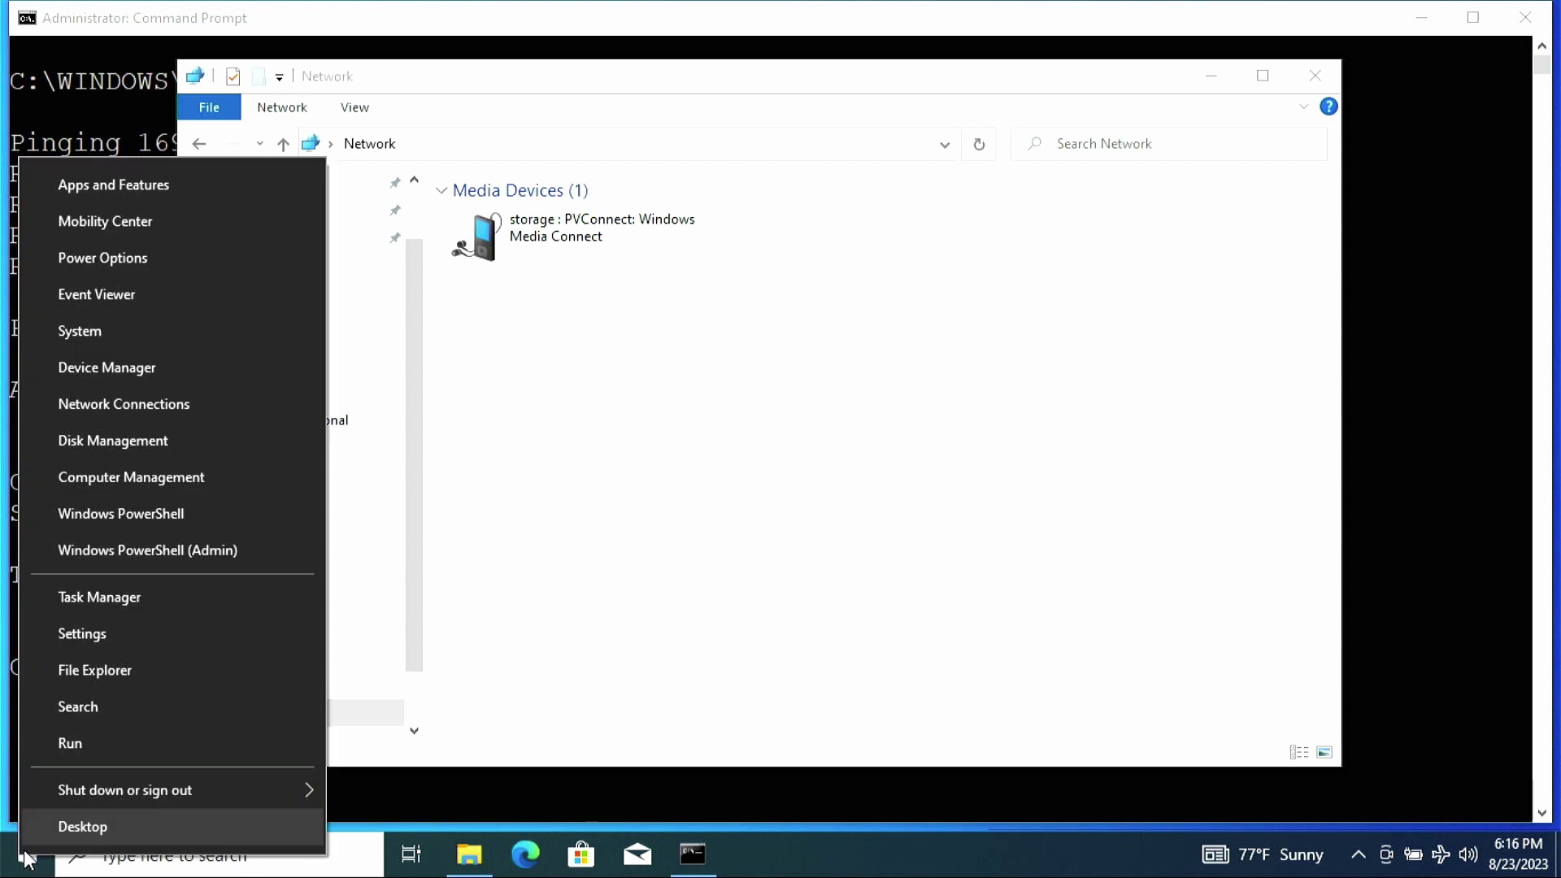
left_click(187, 408)
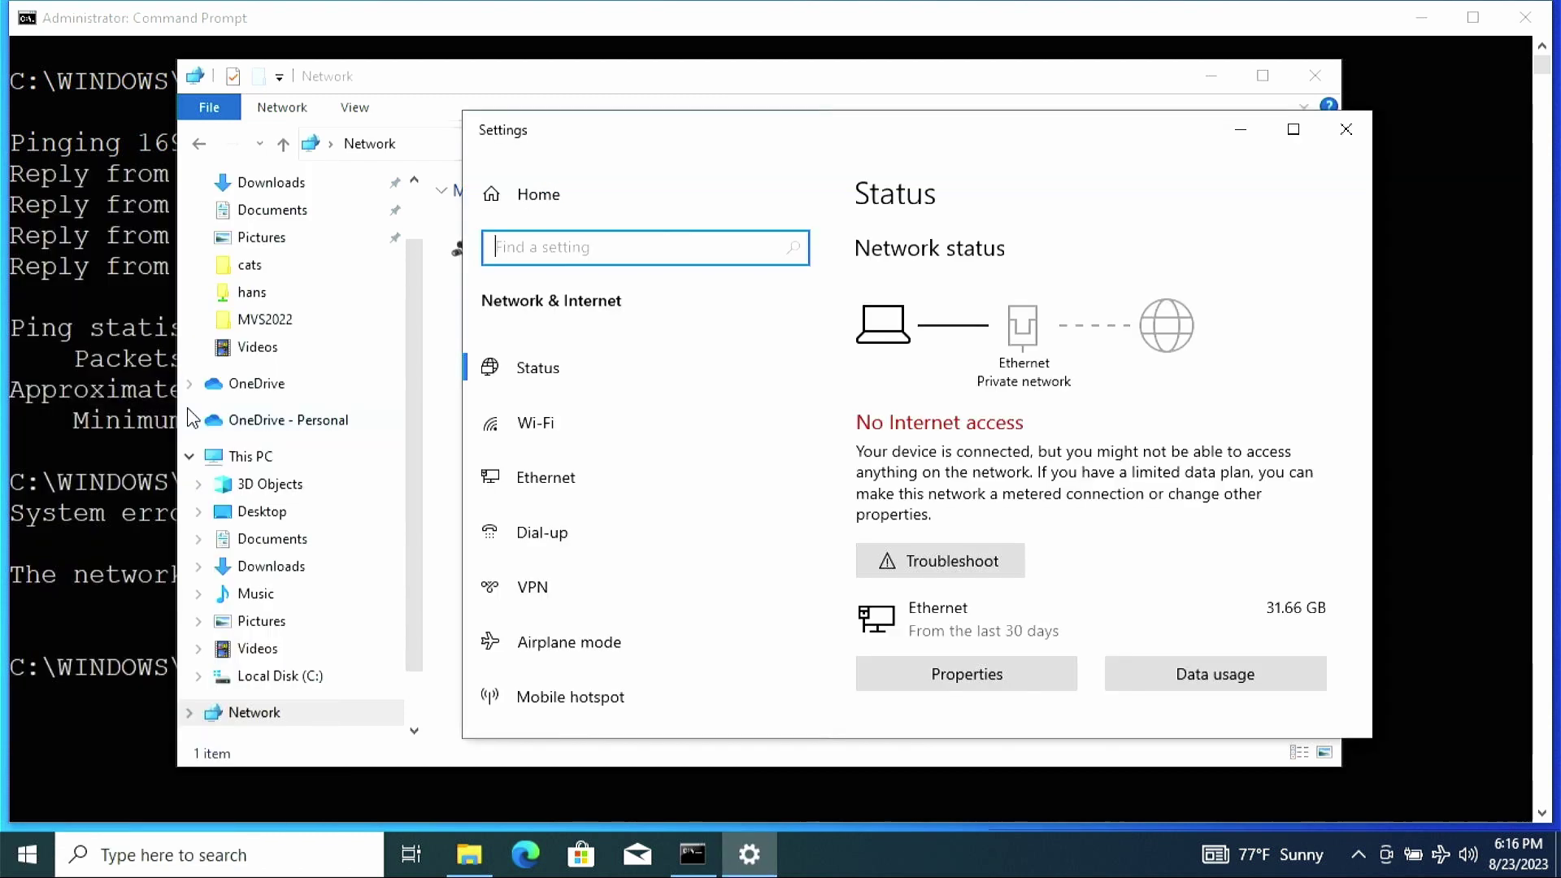
scroll(1046, 340, "down", 10)
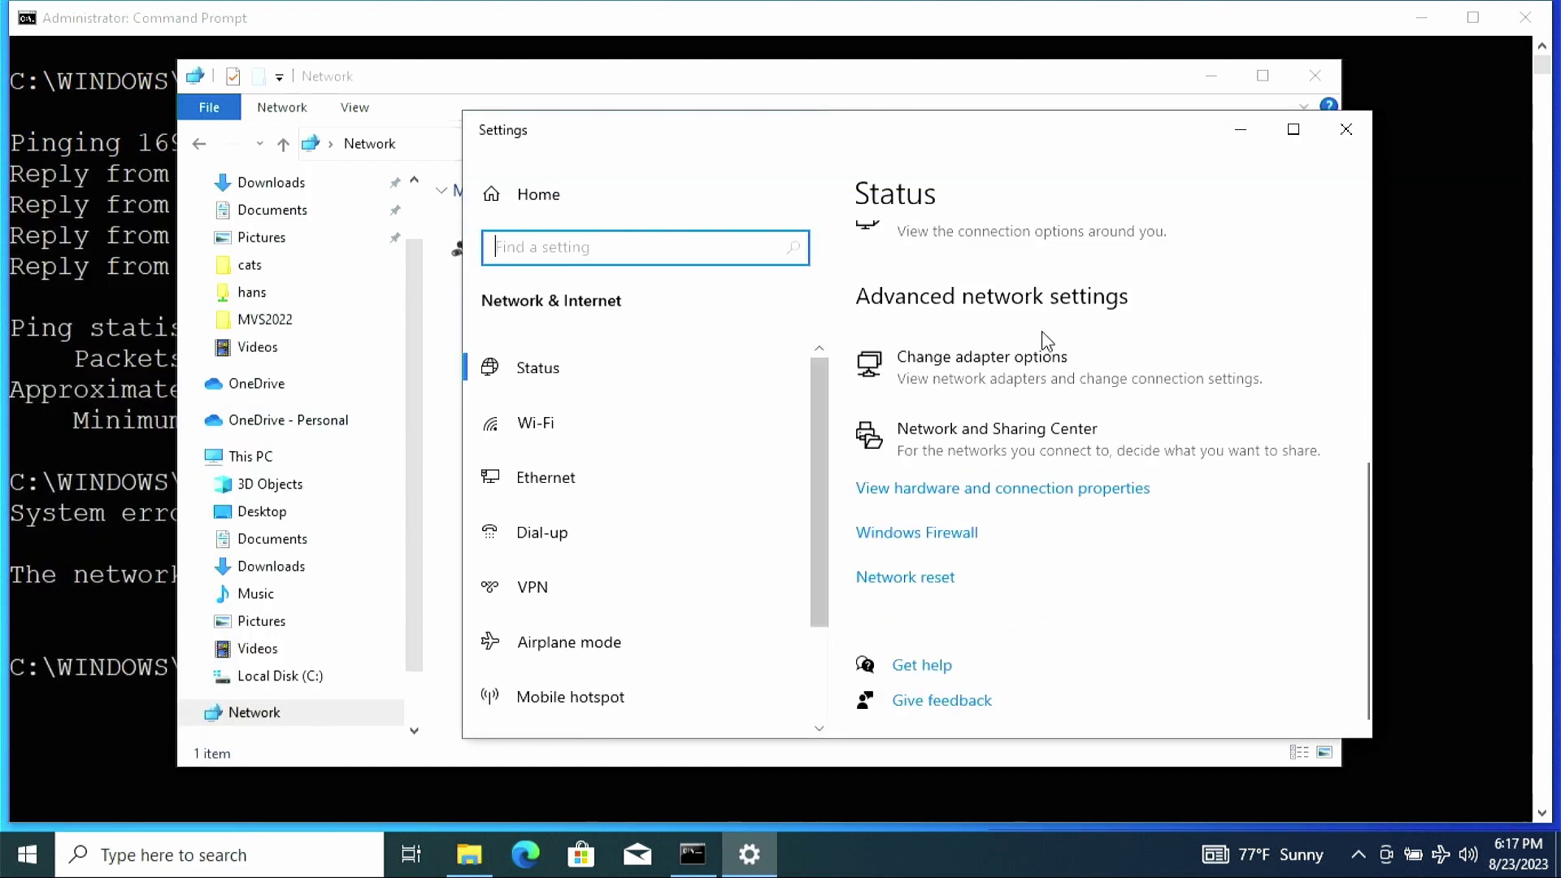
left_click(990, 430)
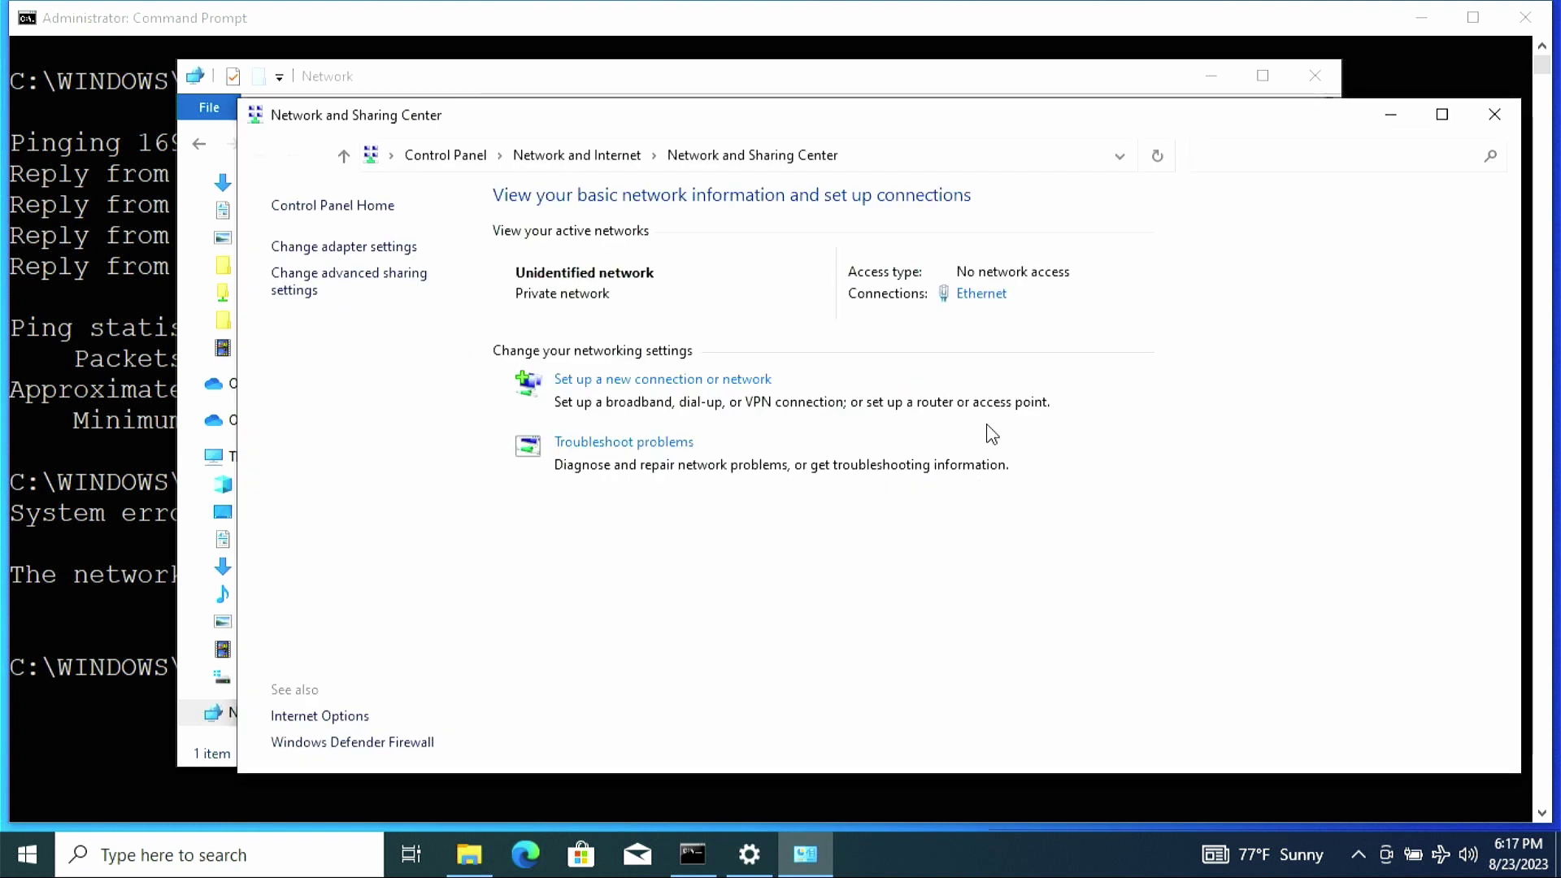
left_click(393, 279)
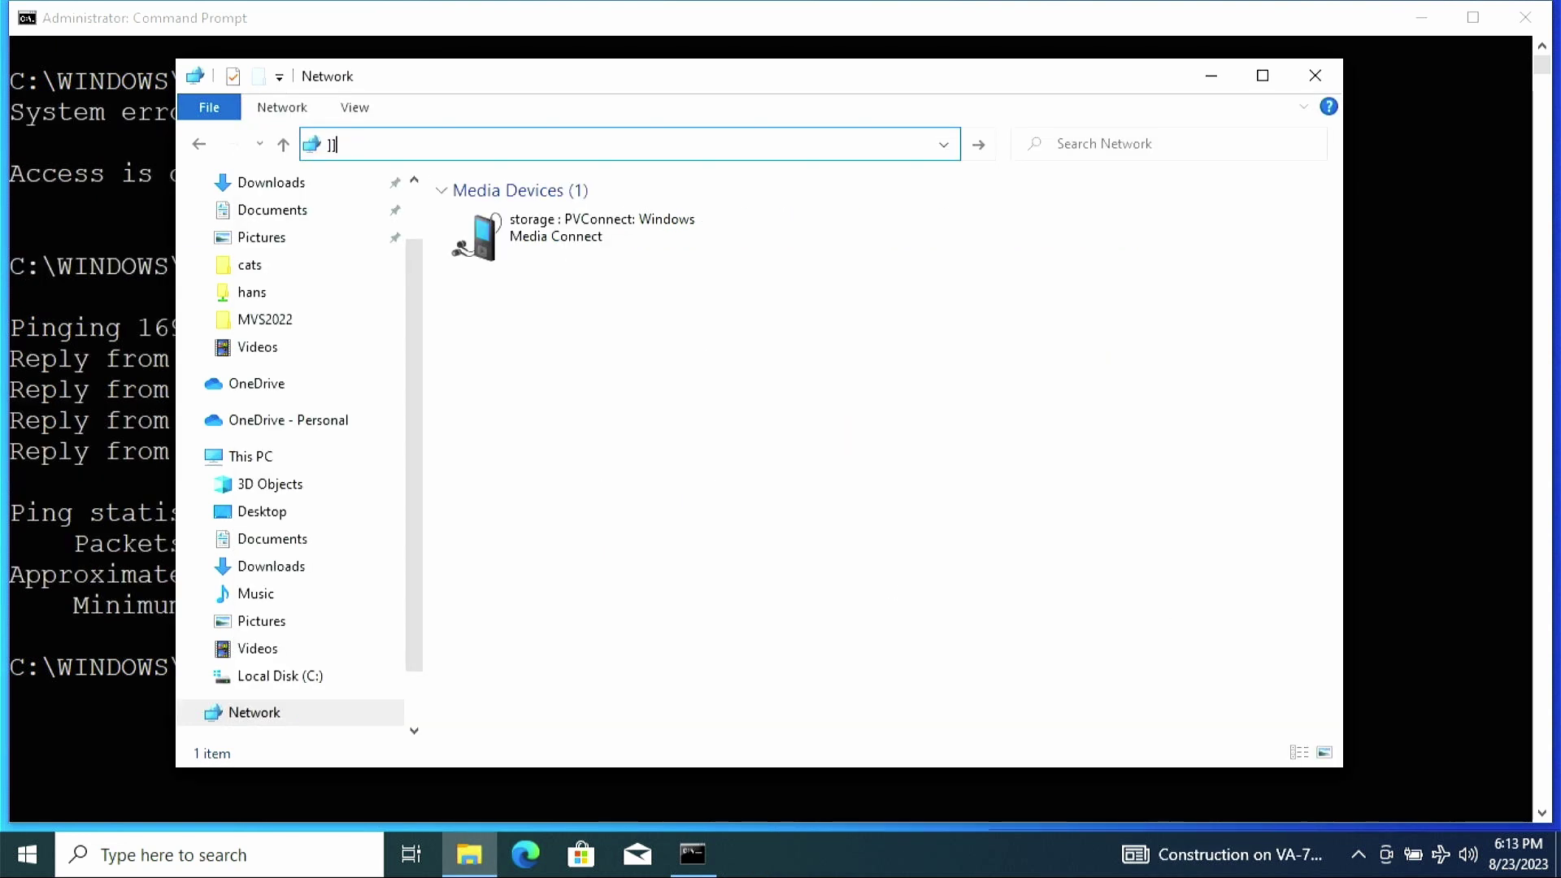
key("BackSpace")
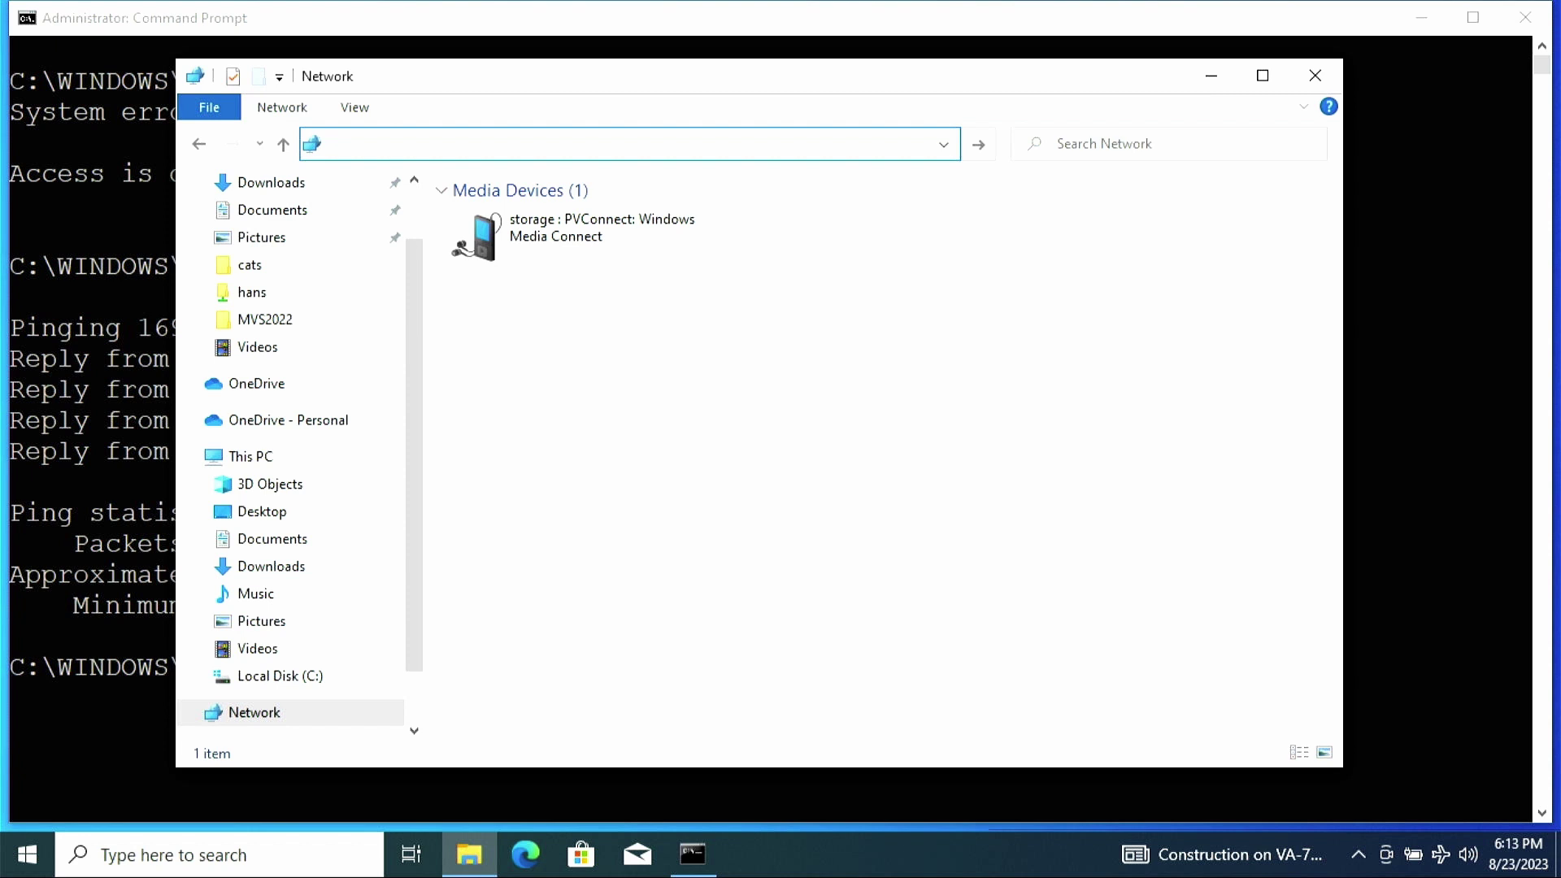
type("\\\\1")
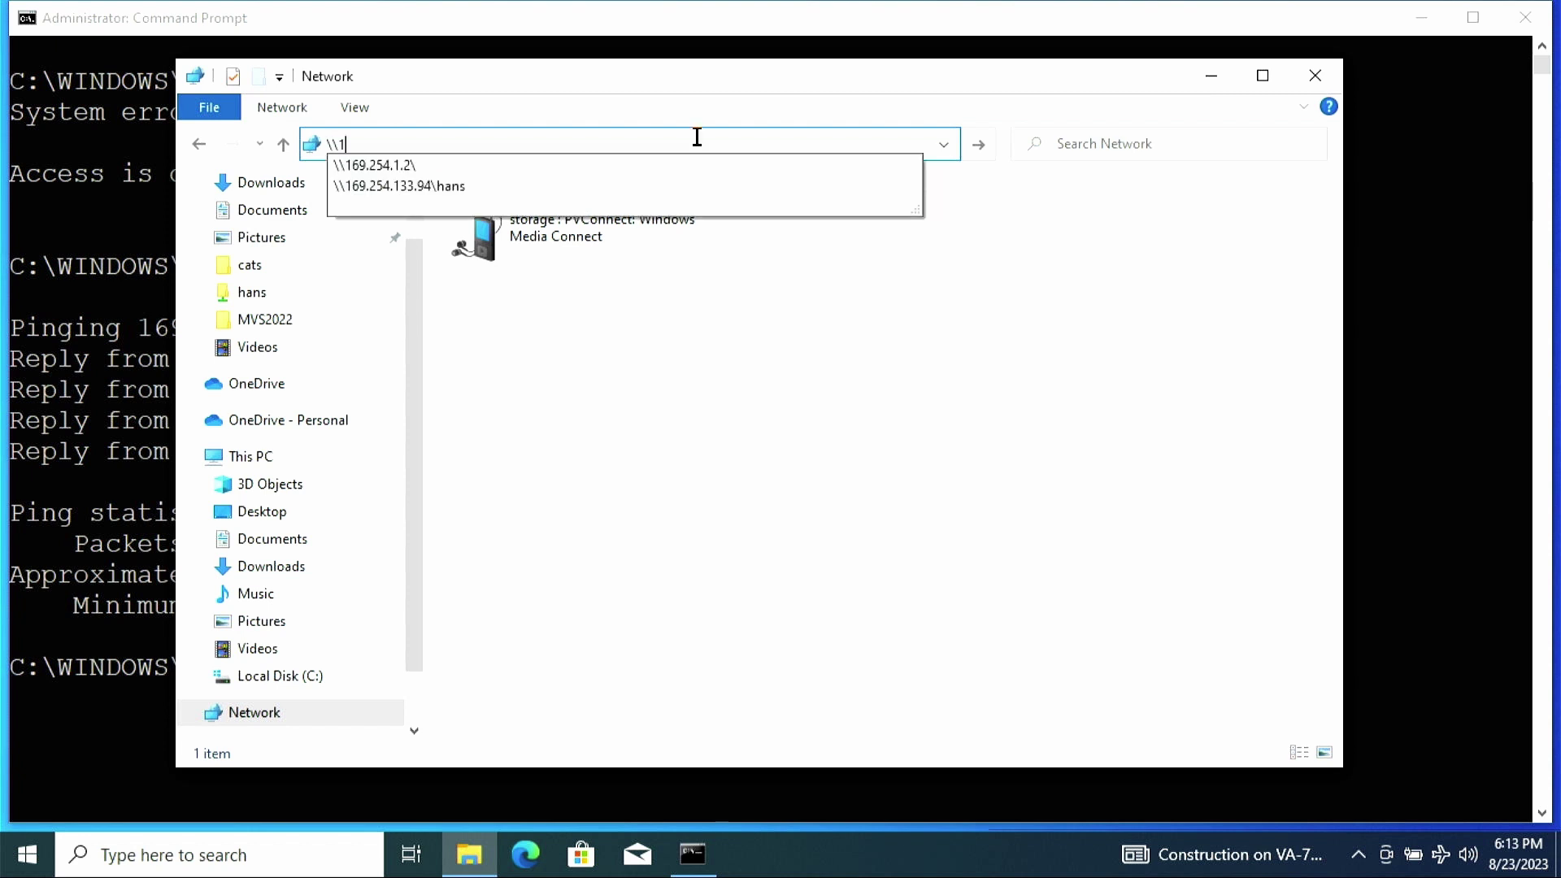
type("69.254.133.94\\hans")
key("Return")
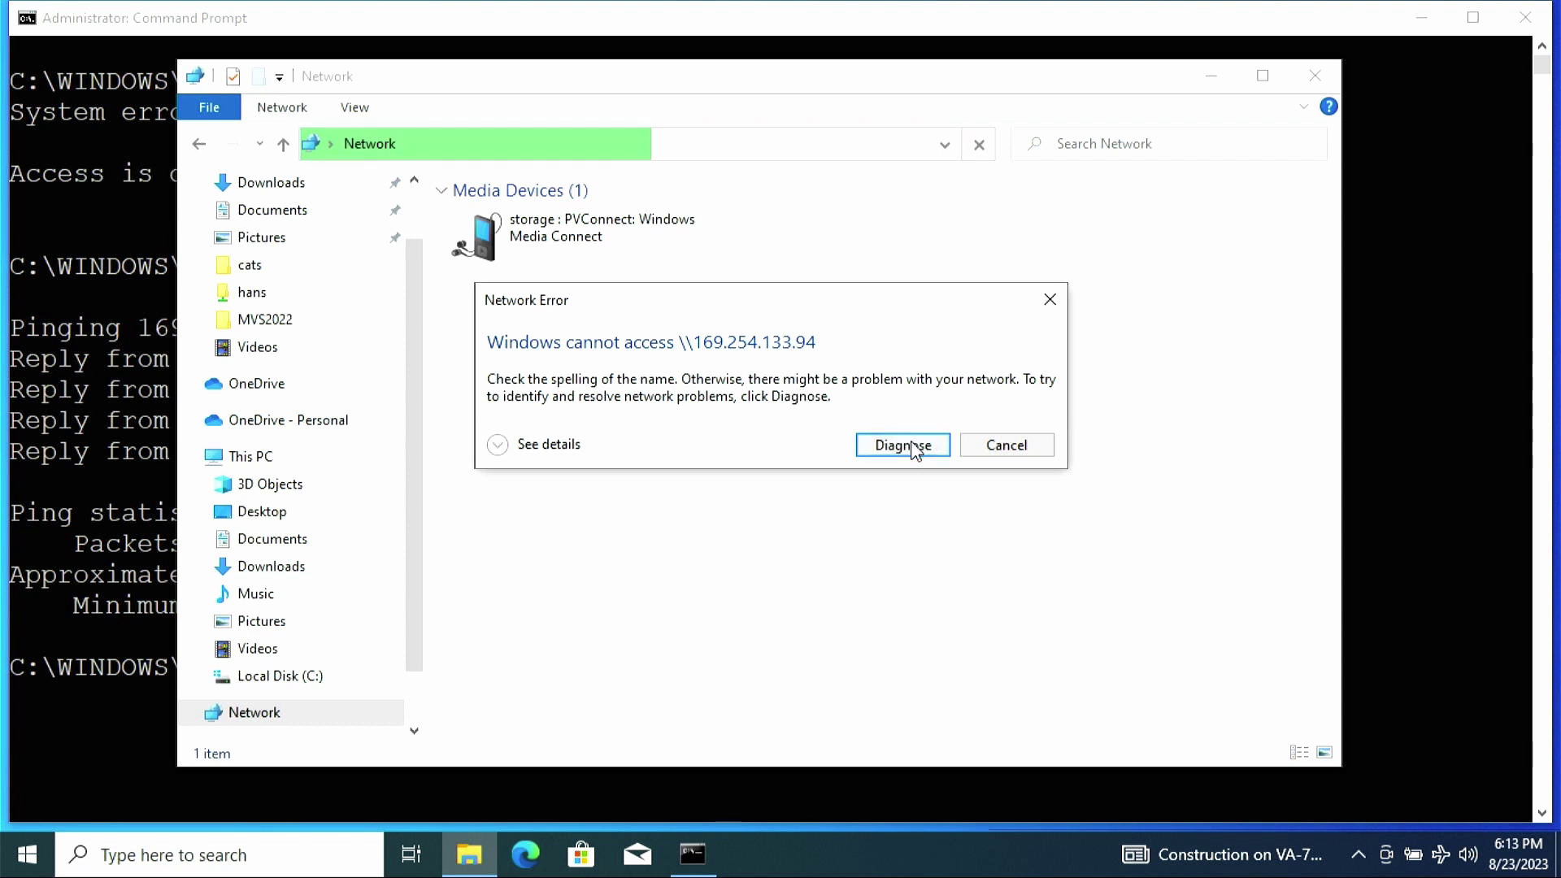
left_click(993, 447)
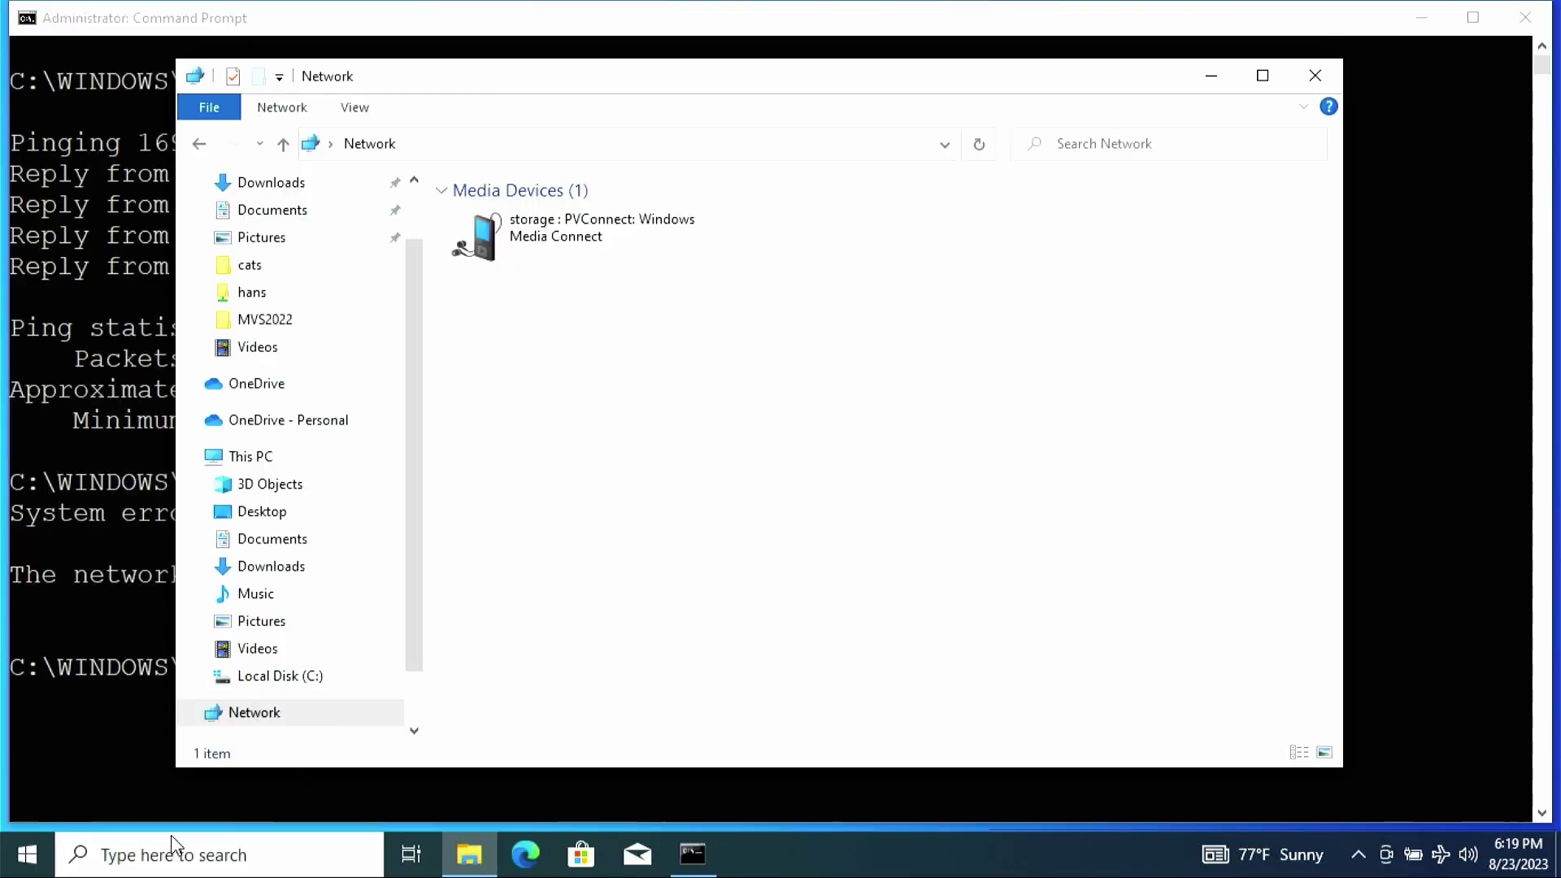
Enable SMB 1.0/CIFS Client under SMB 1.0/CIFS File Sharing Support and apply.
left_click(142, 860)
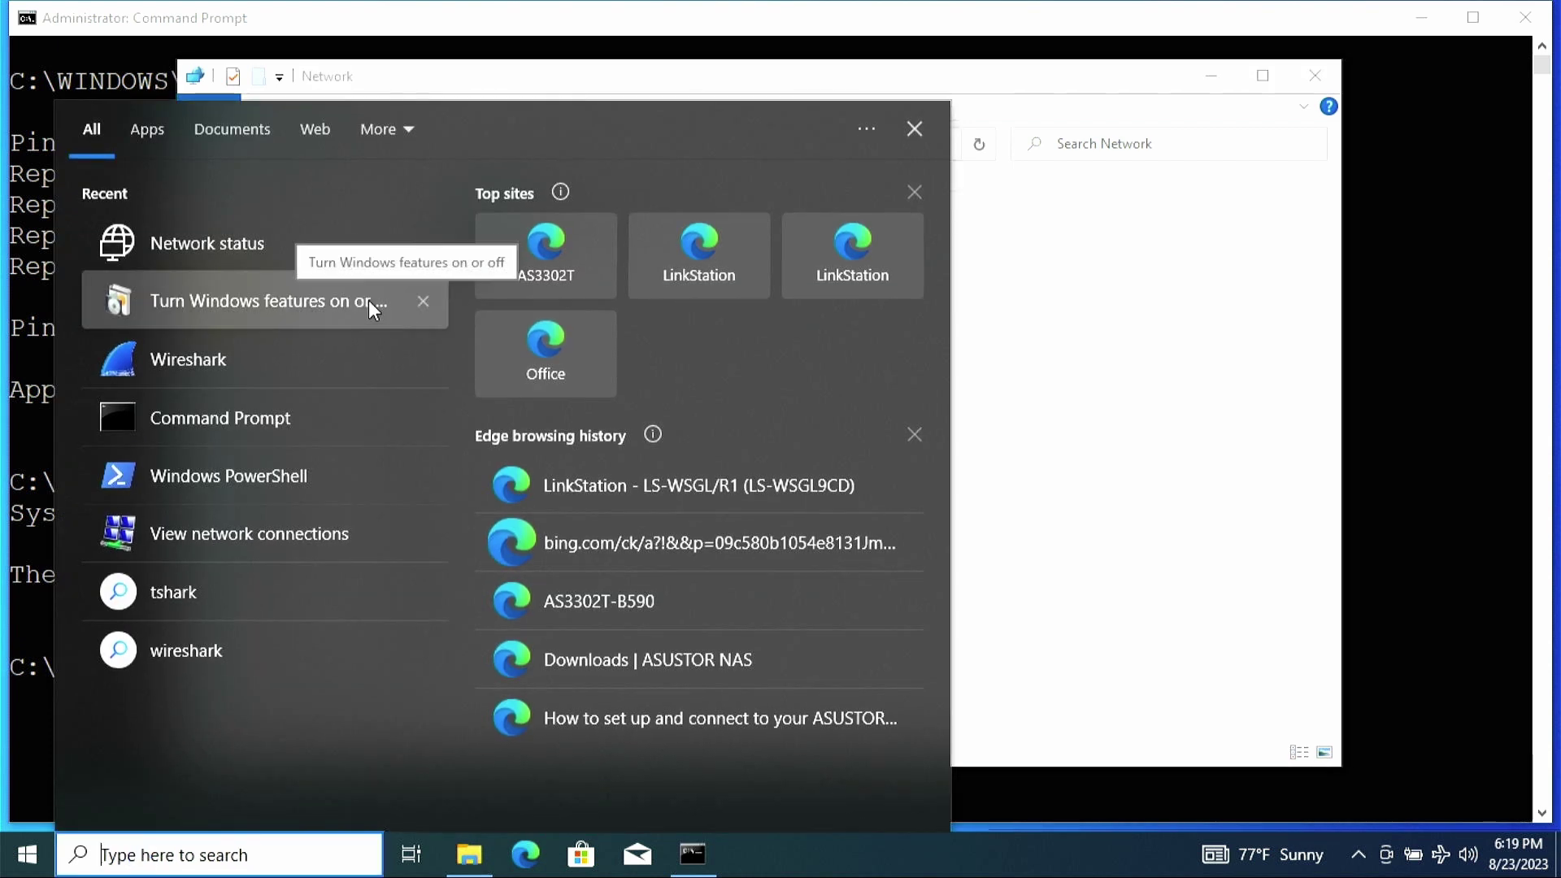
left_click(369, 300)
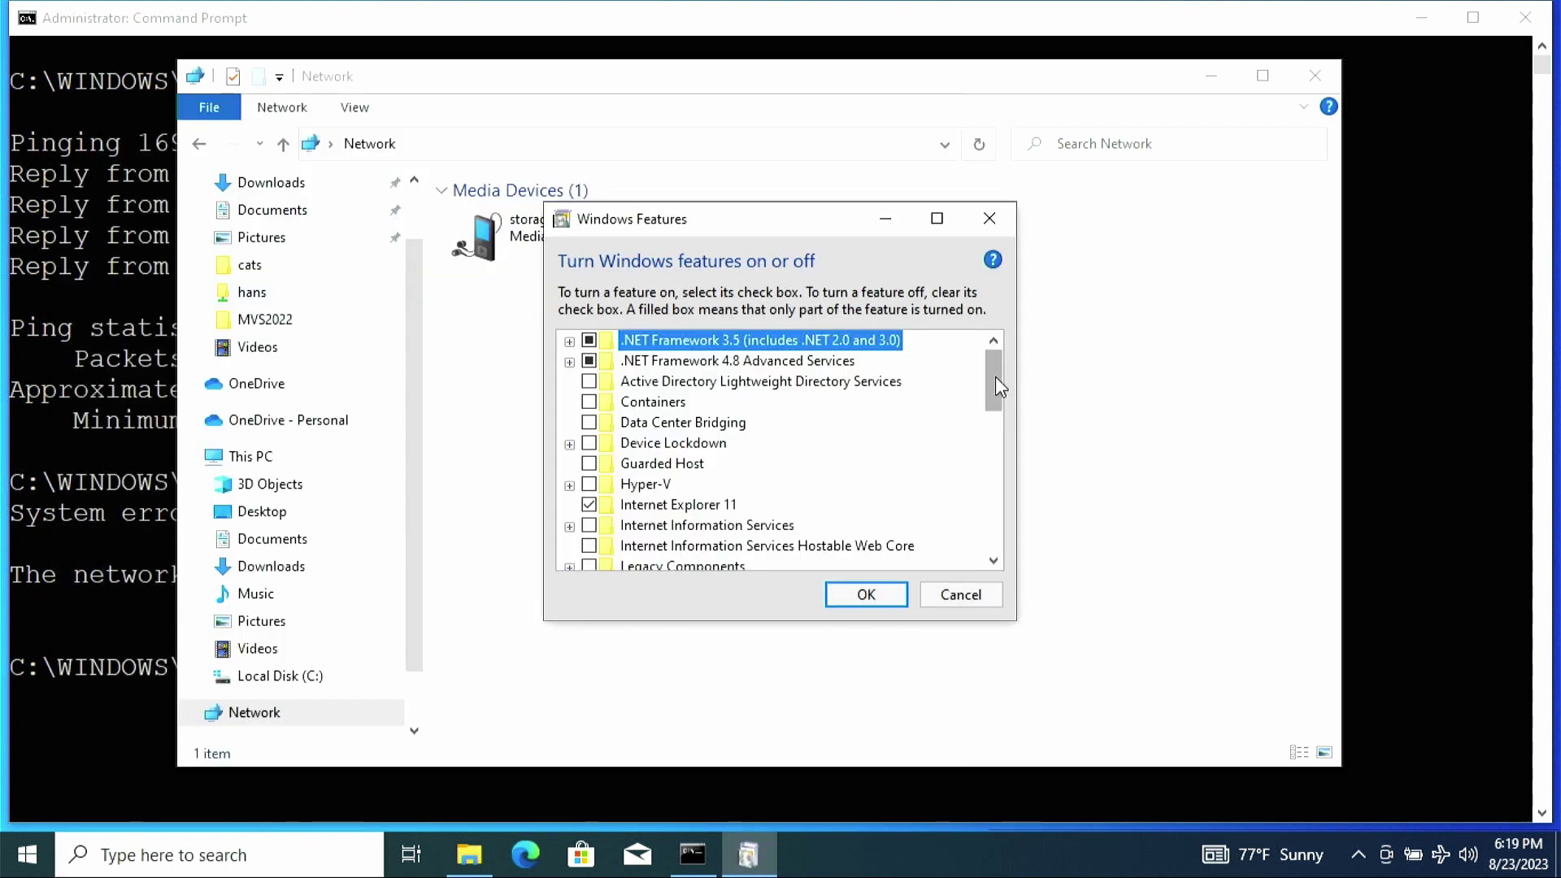
left_click_drag(995, 377, 997, 470)
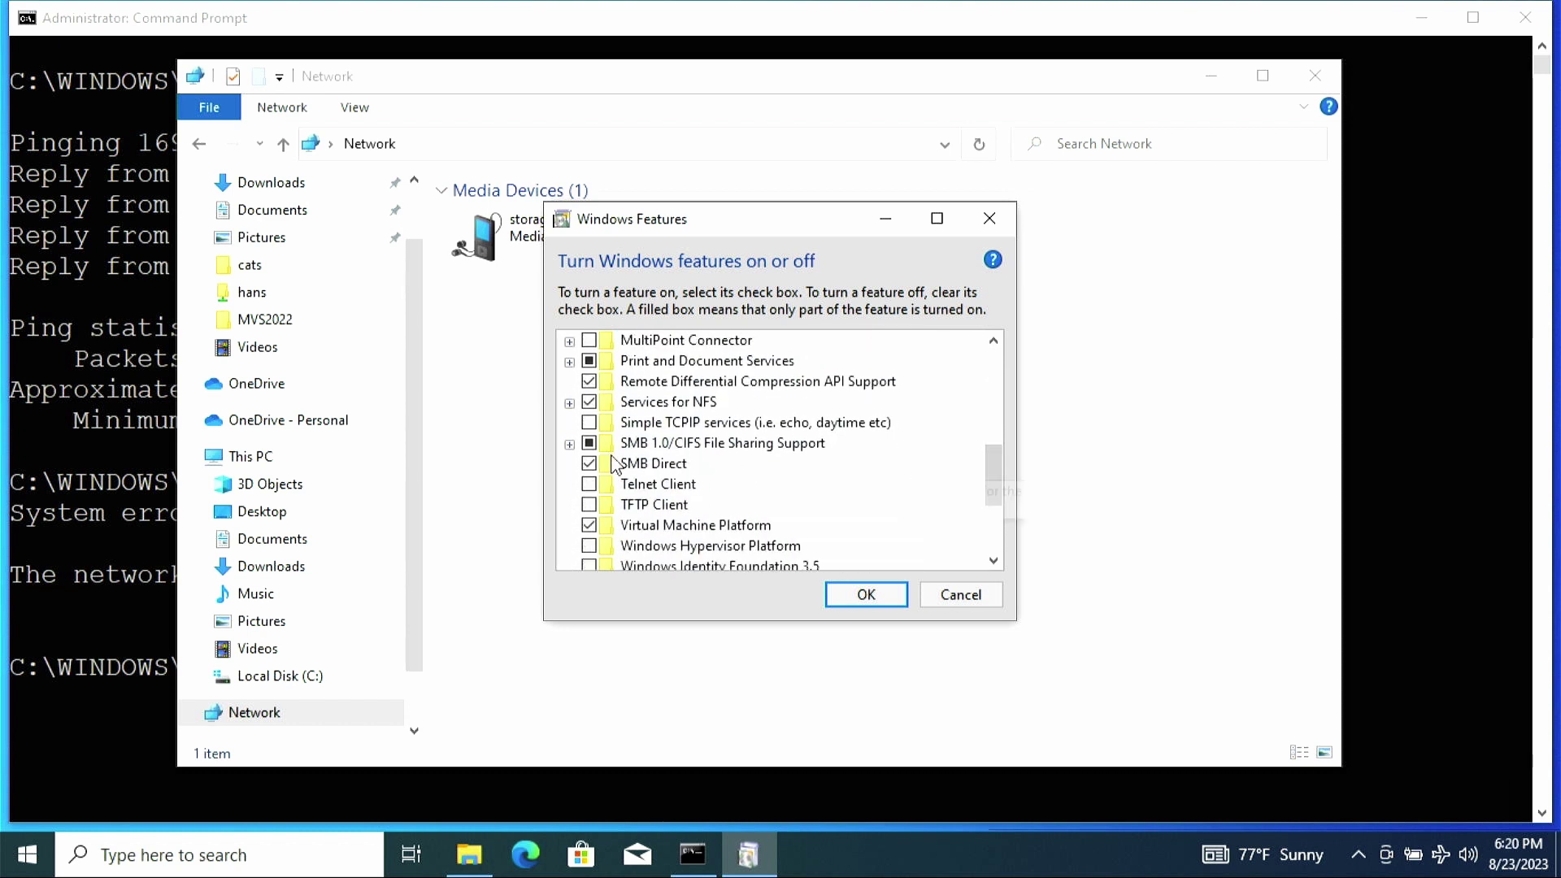
left_click(569, 444)
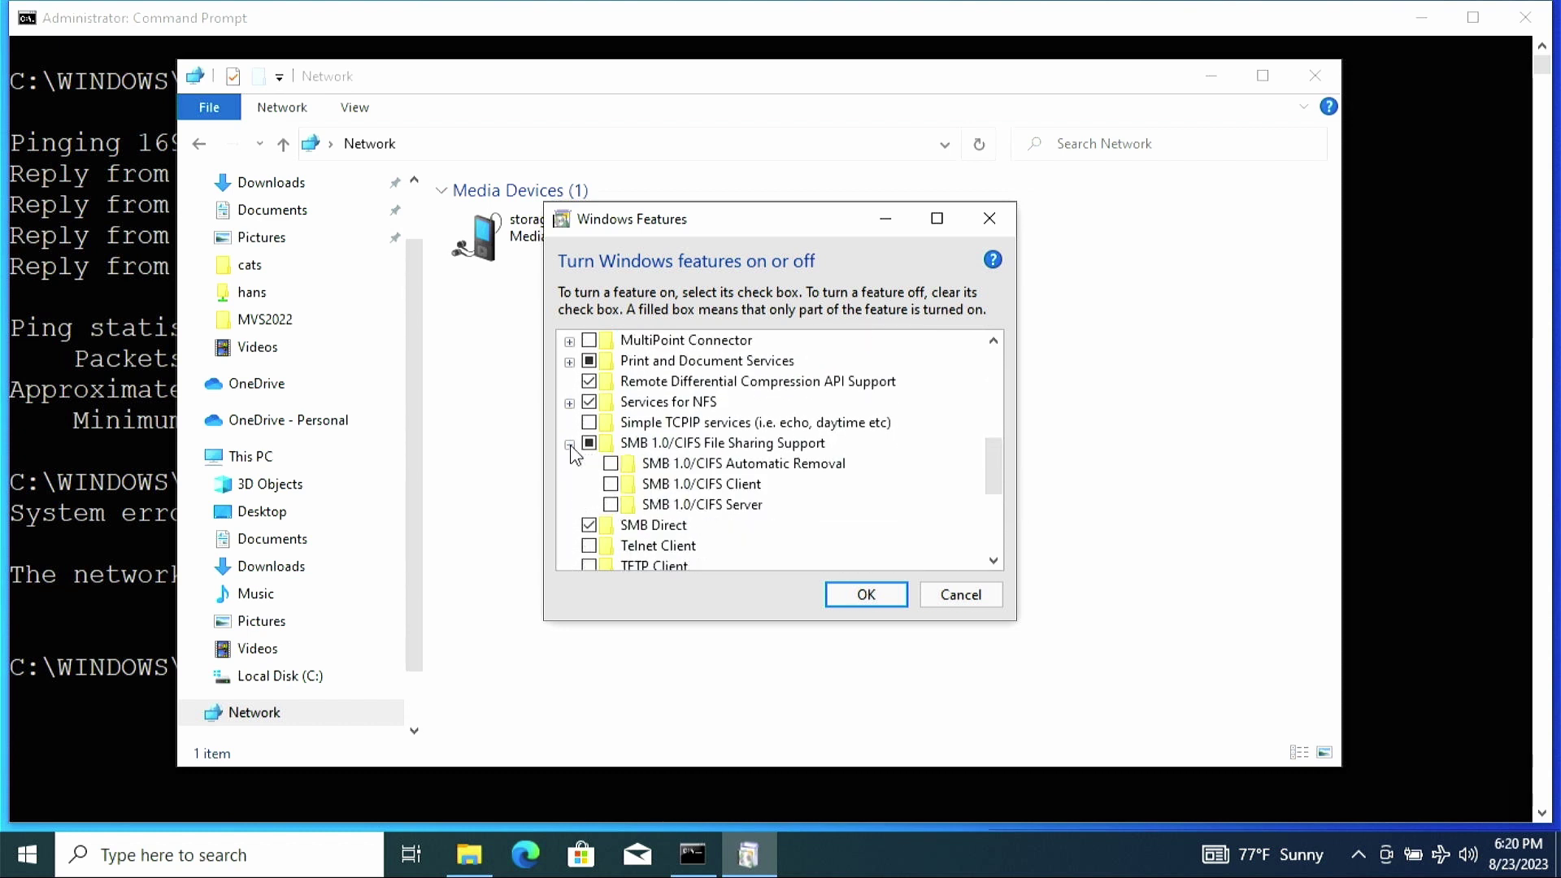
left_click(610, 483)
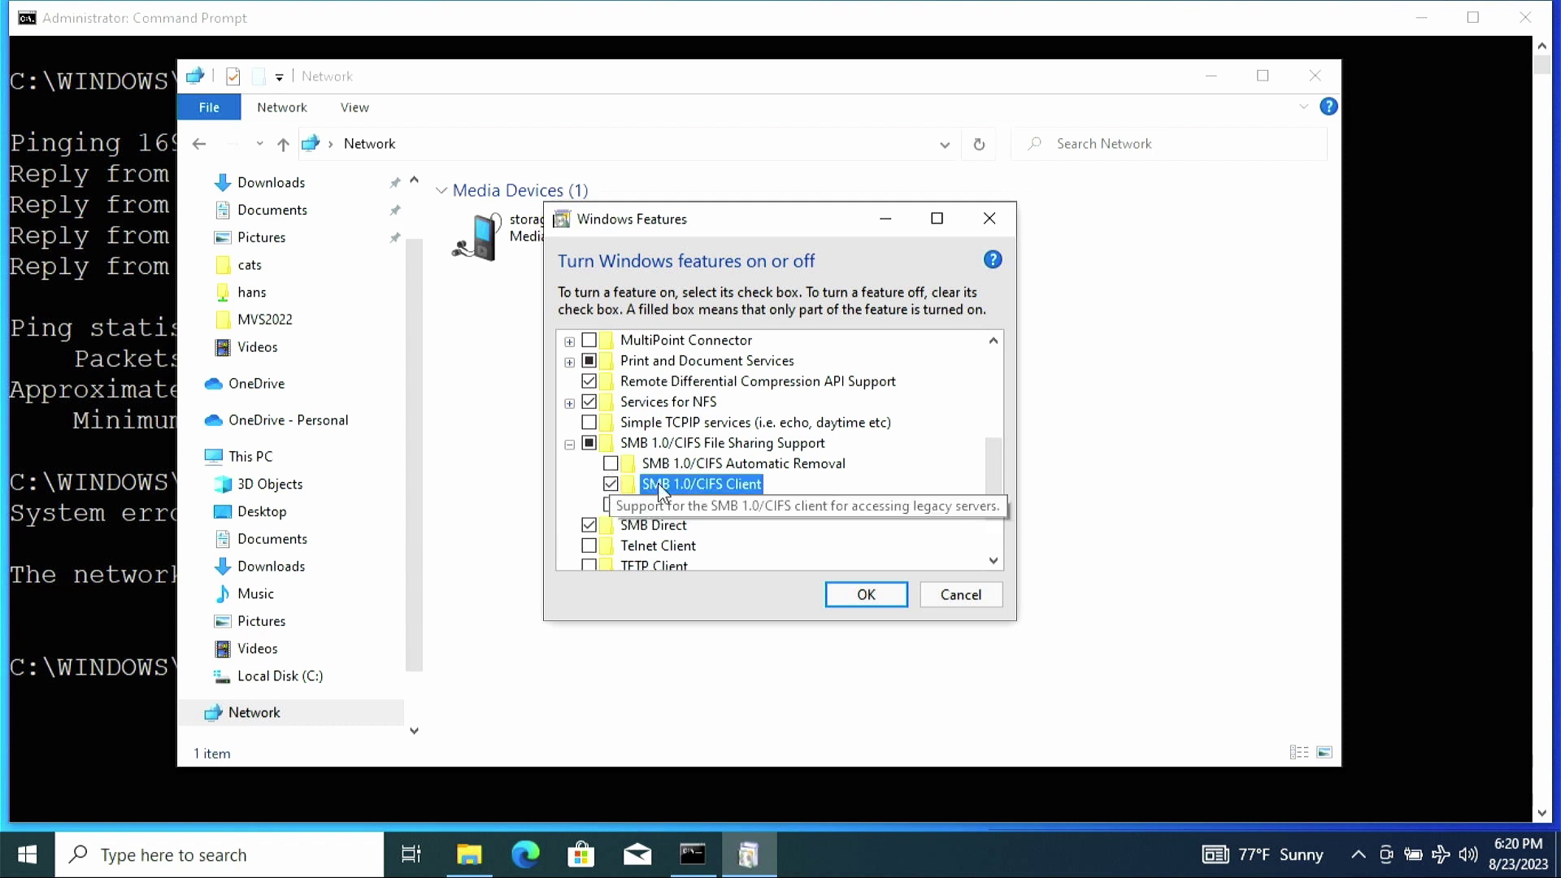
left_click(884, 596)
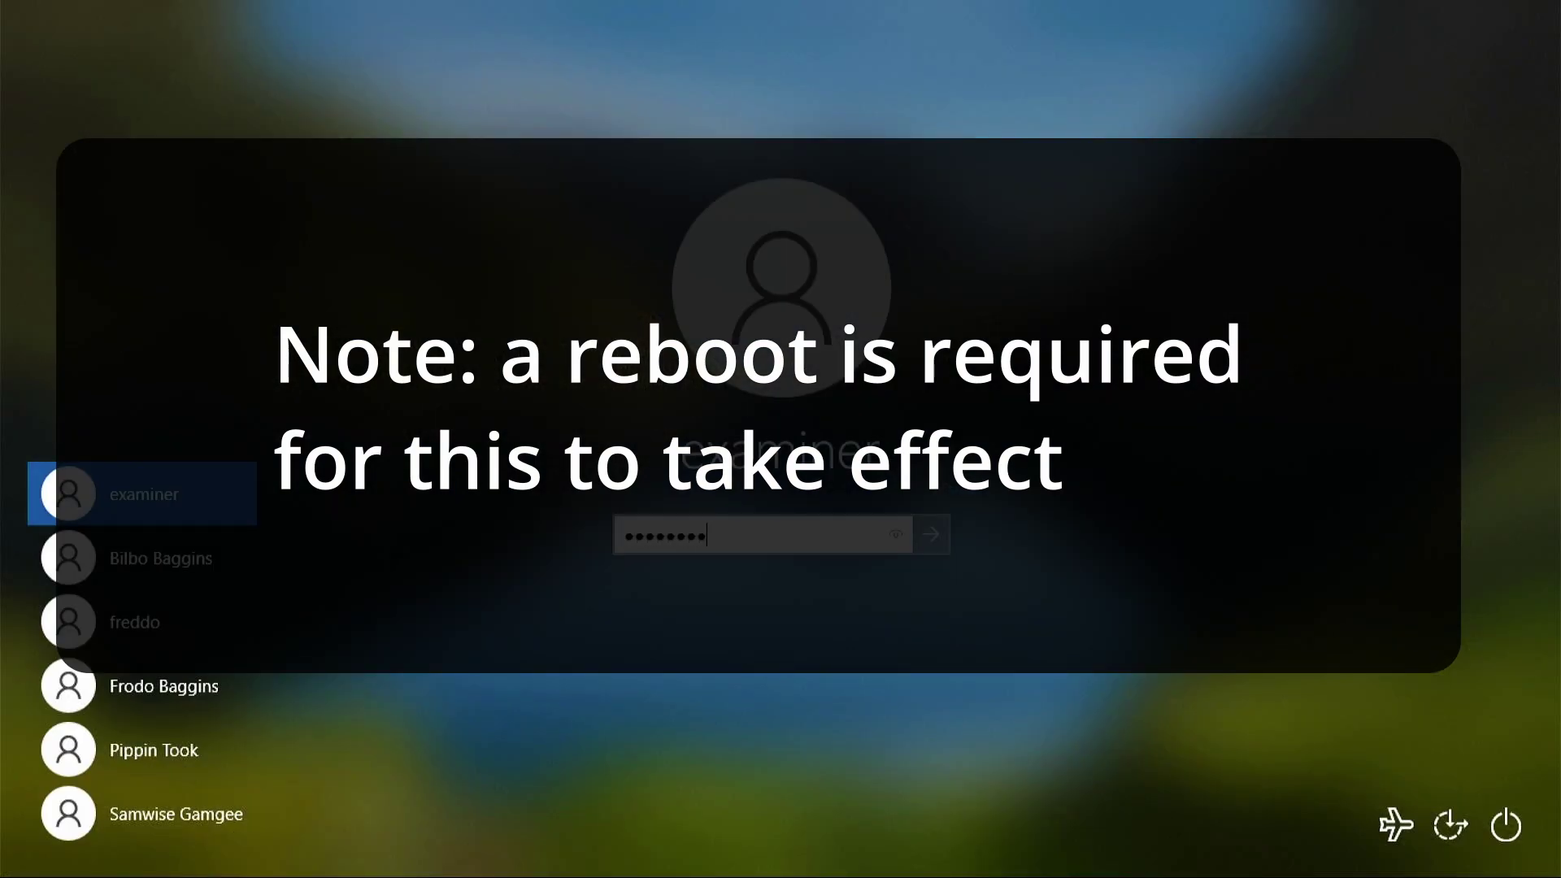
Sign back in, then browse to \\169.254.133.94\hans\nakatomi in File Explorer.
key("Return")
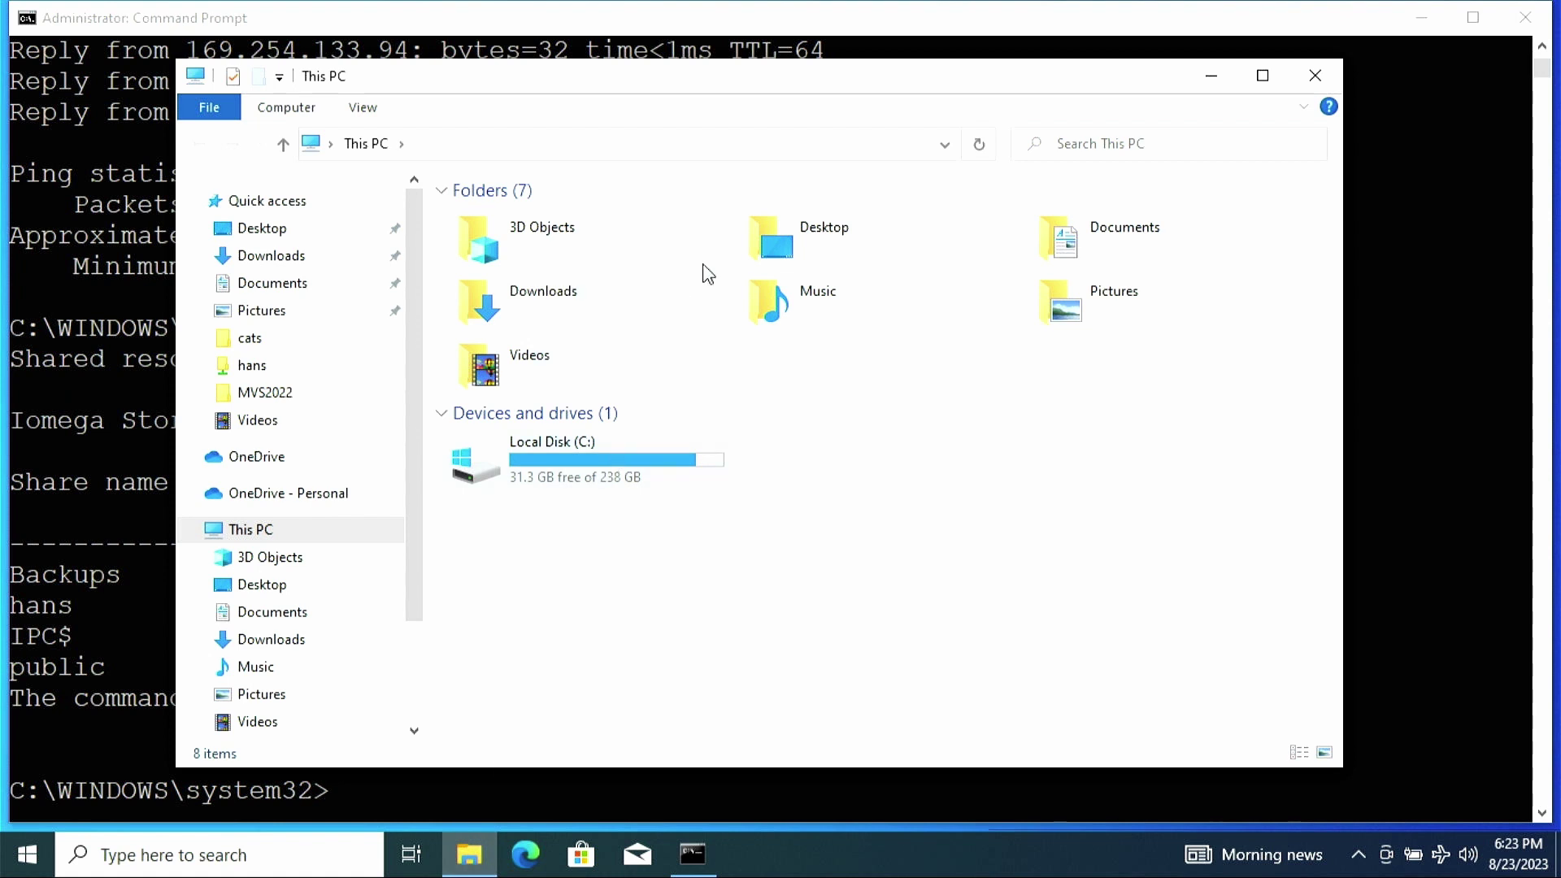
left_click(749, 146)
type("\\16")
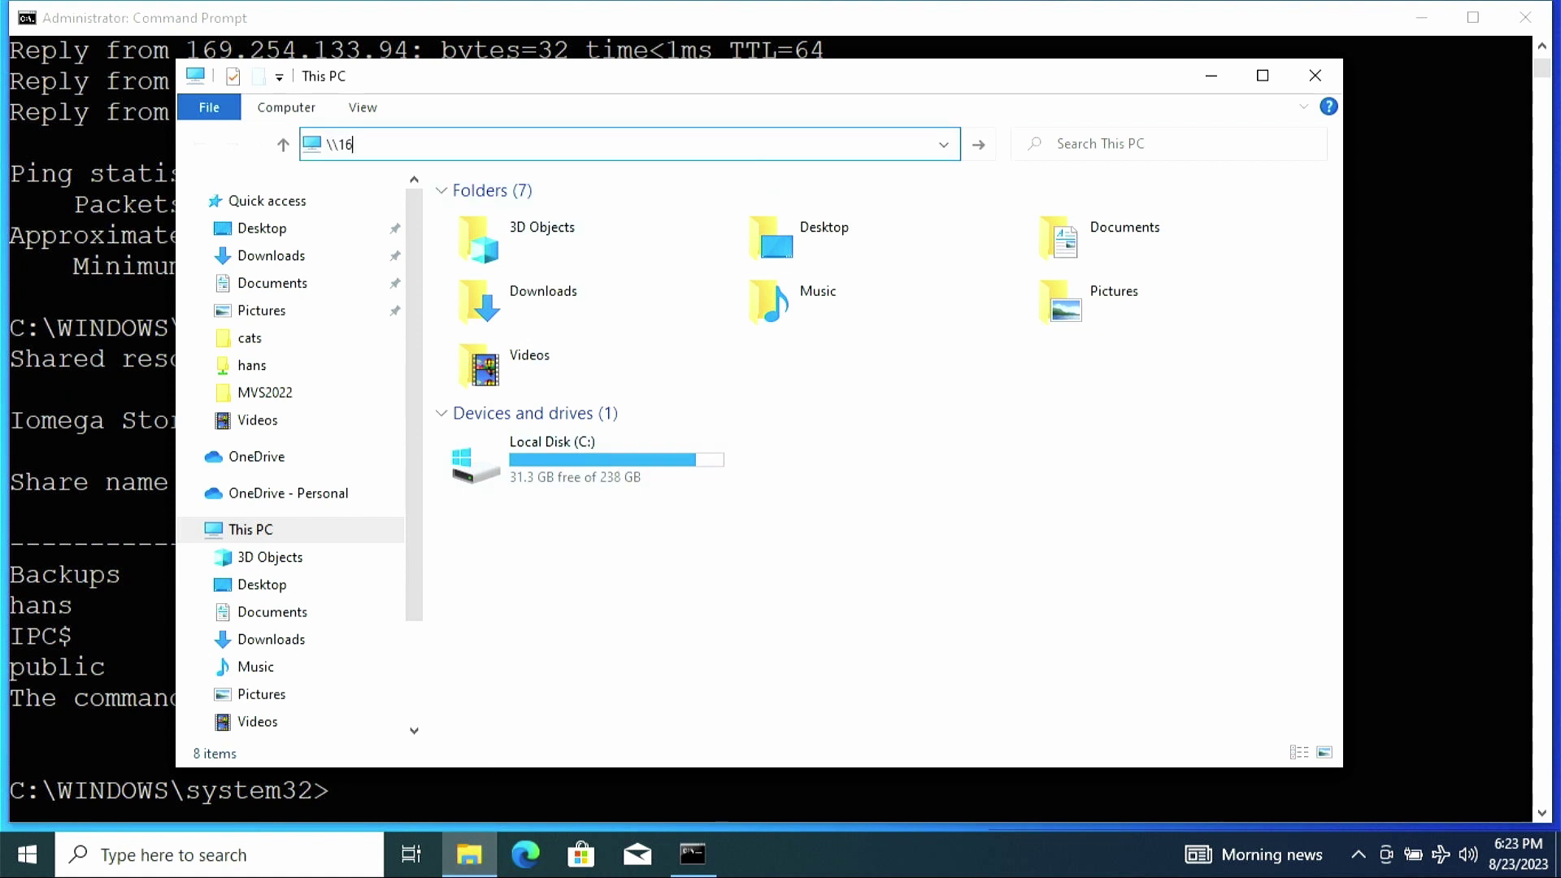
type("9.254.133.94\\")
key("Return")
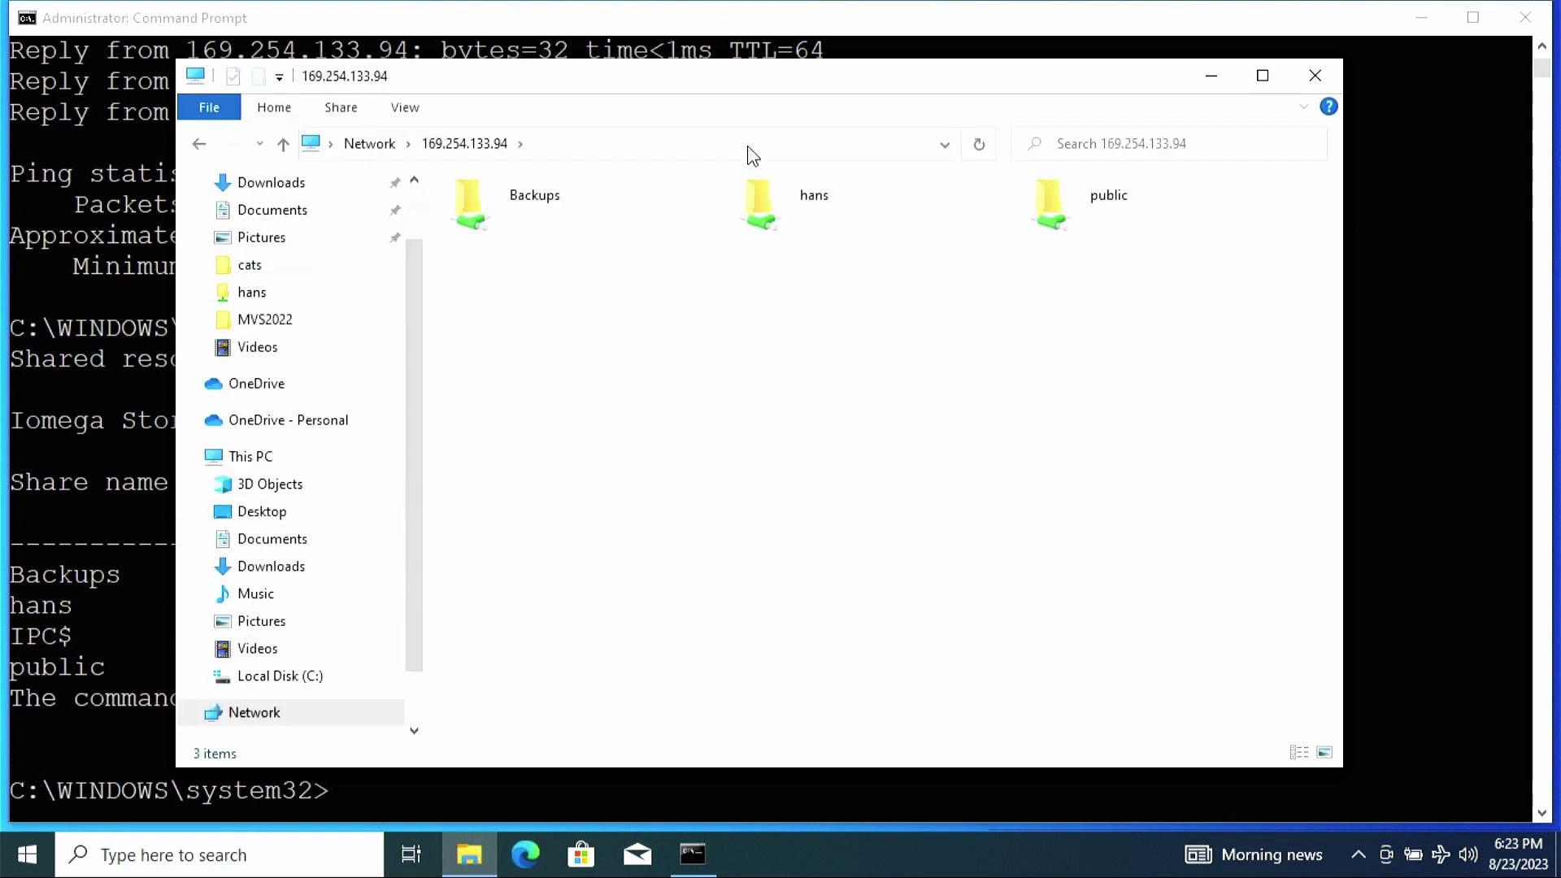
double_click(758, 200)
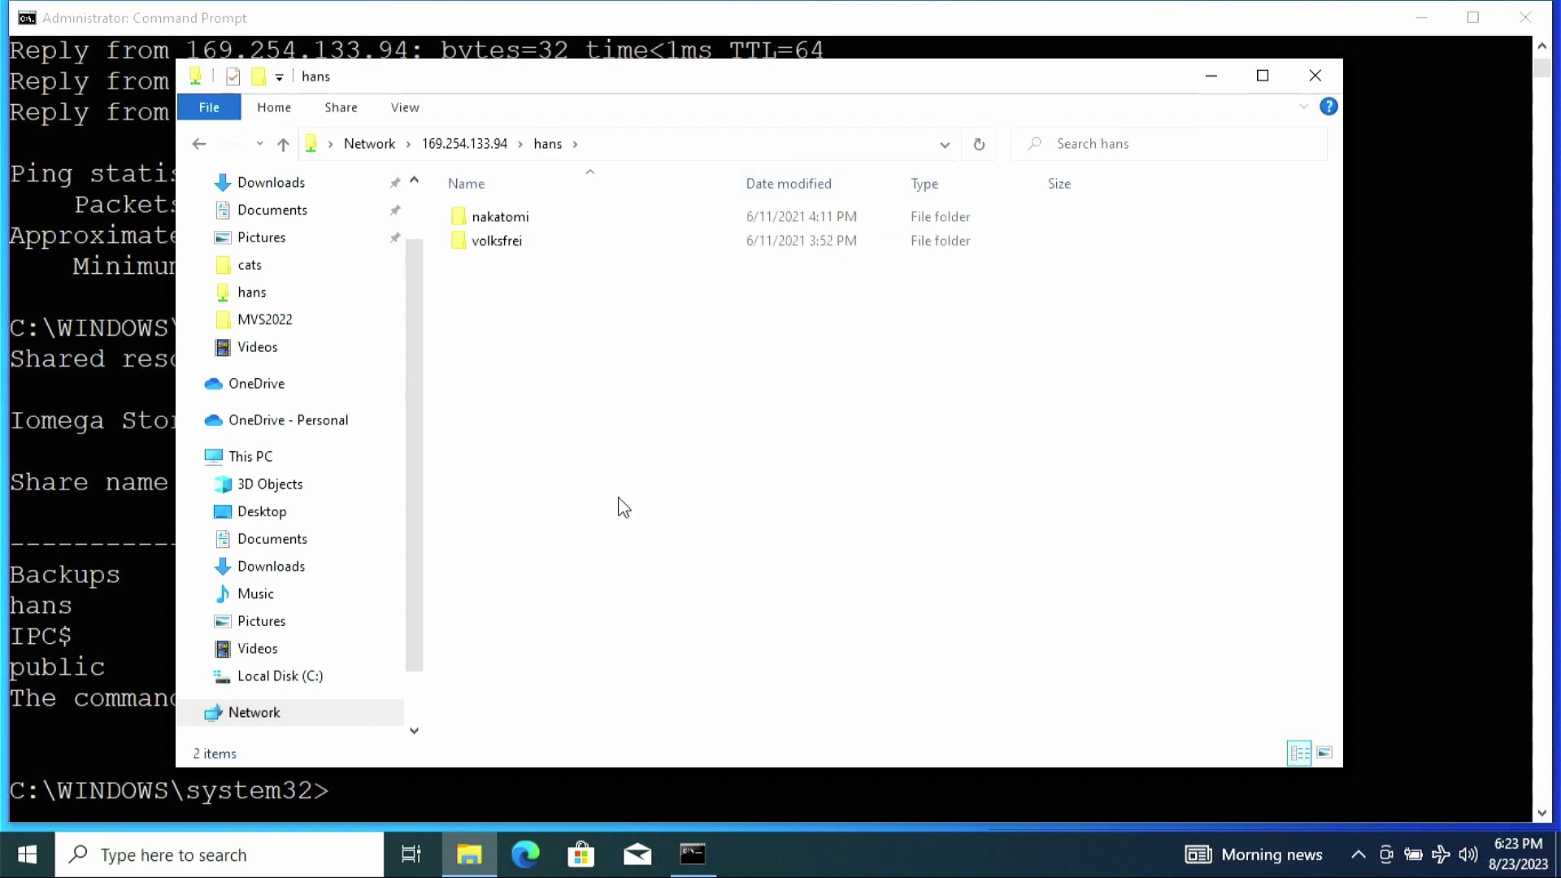
key("Down")
key("Return")
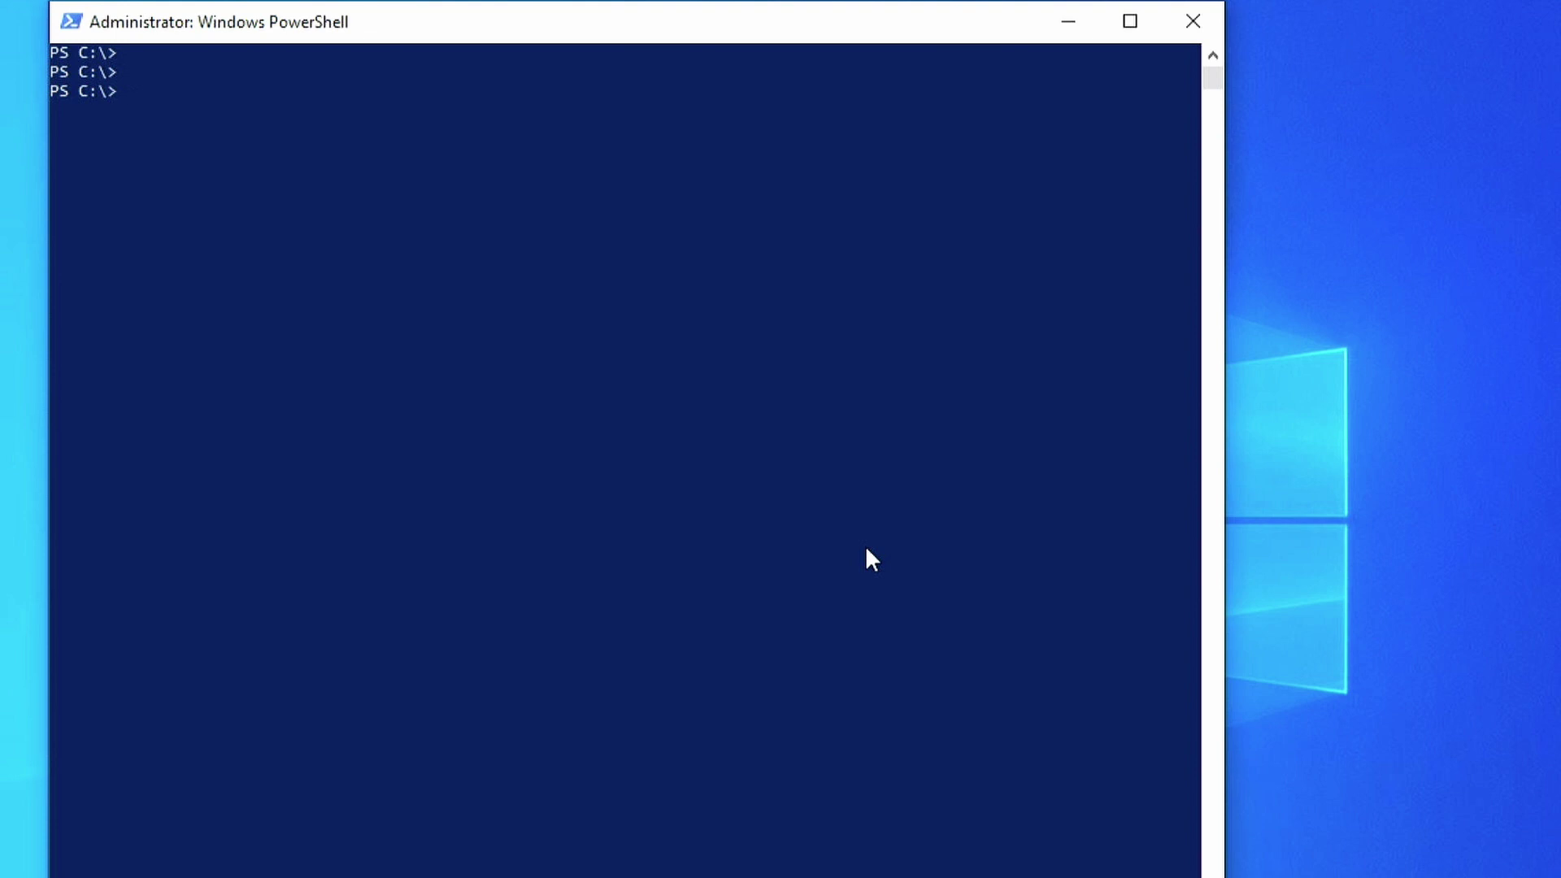
List the network adapters and the Ethernet adapter's IP address with get-netIPAddress.
type("get-netadapter")
key("Return")
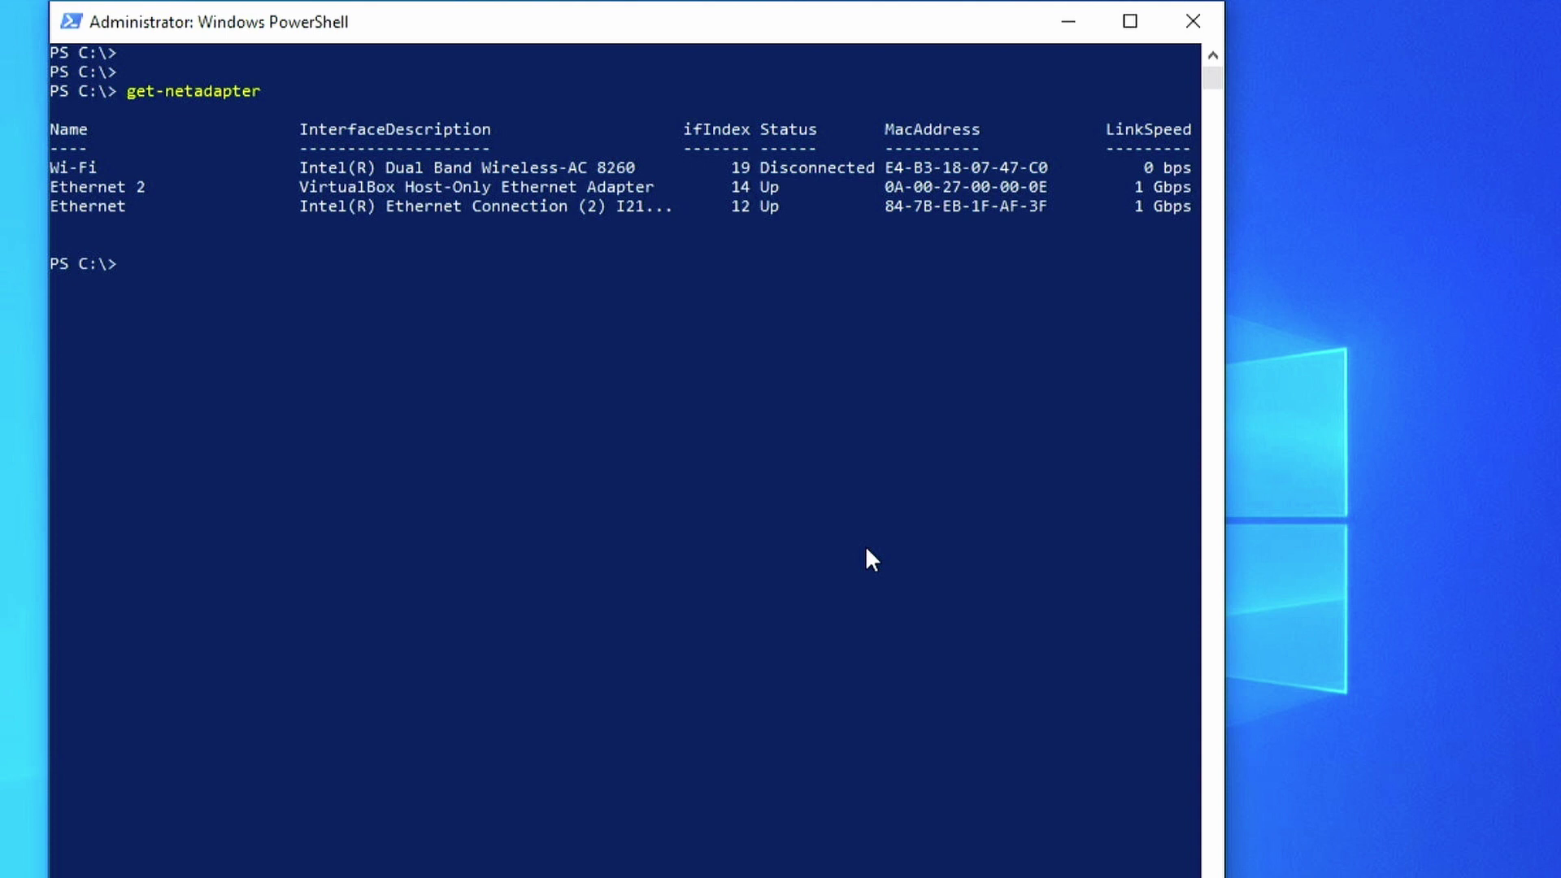
type("get-netIPAddress ")
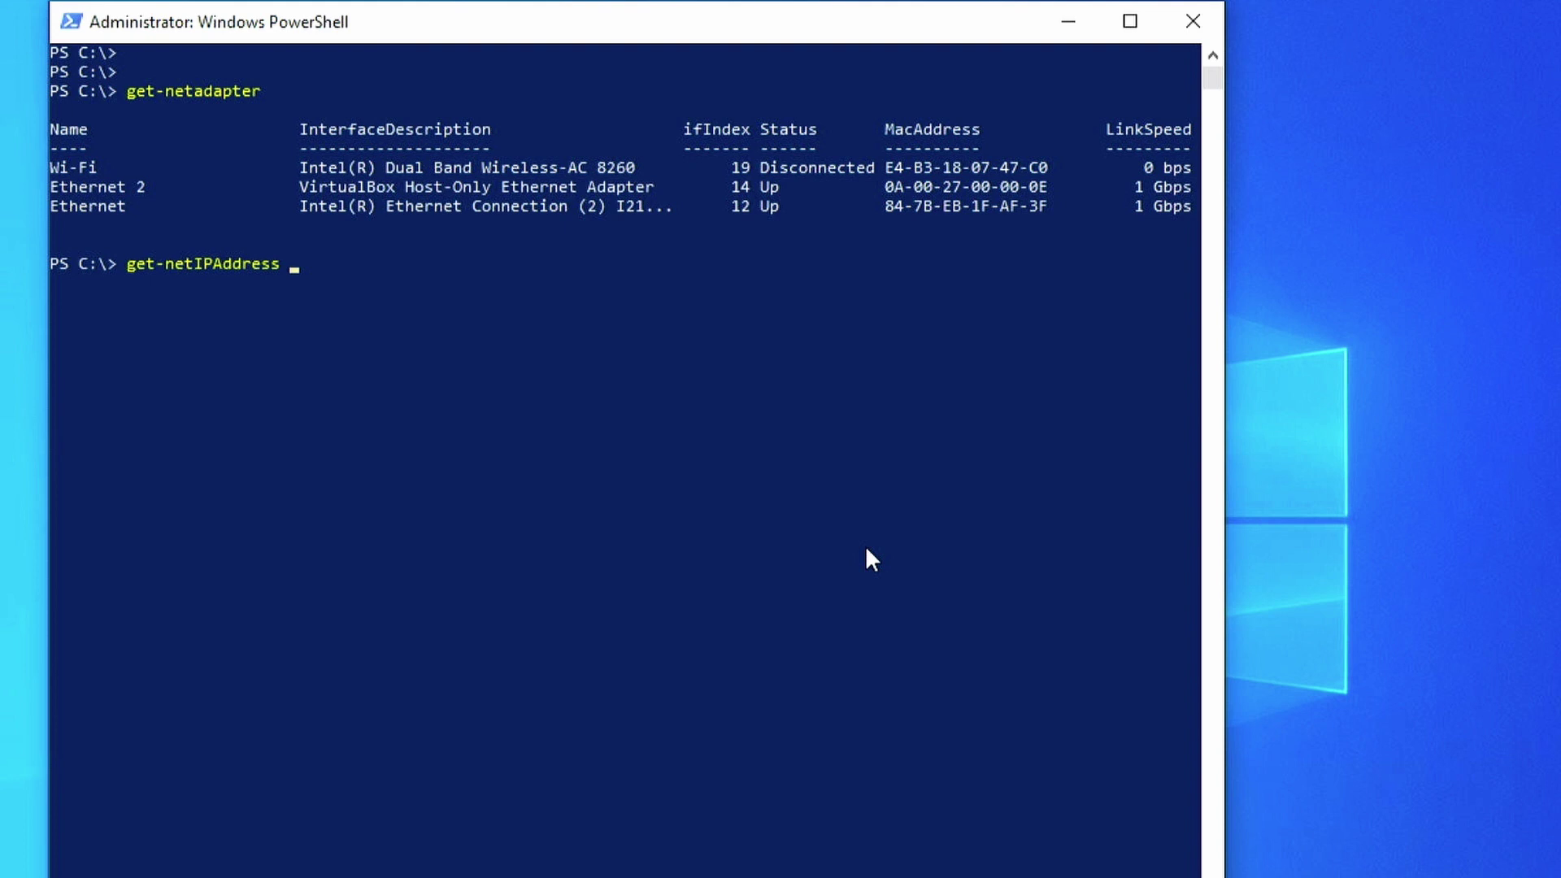
type("-interfaceAlias Ethernet")
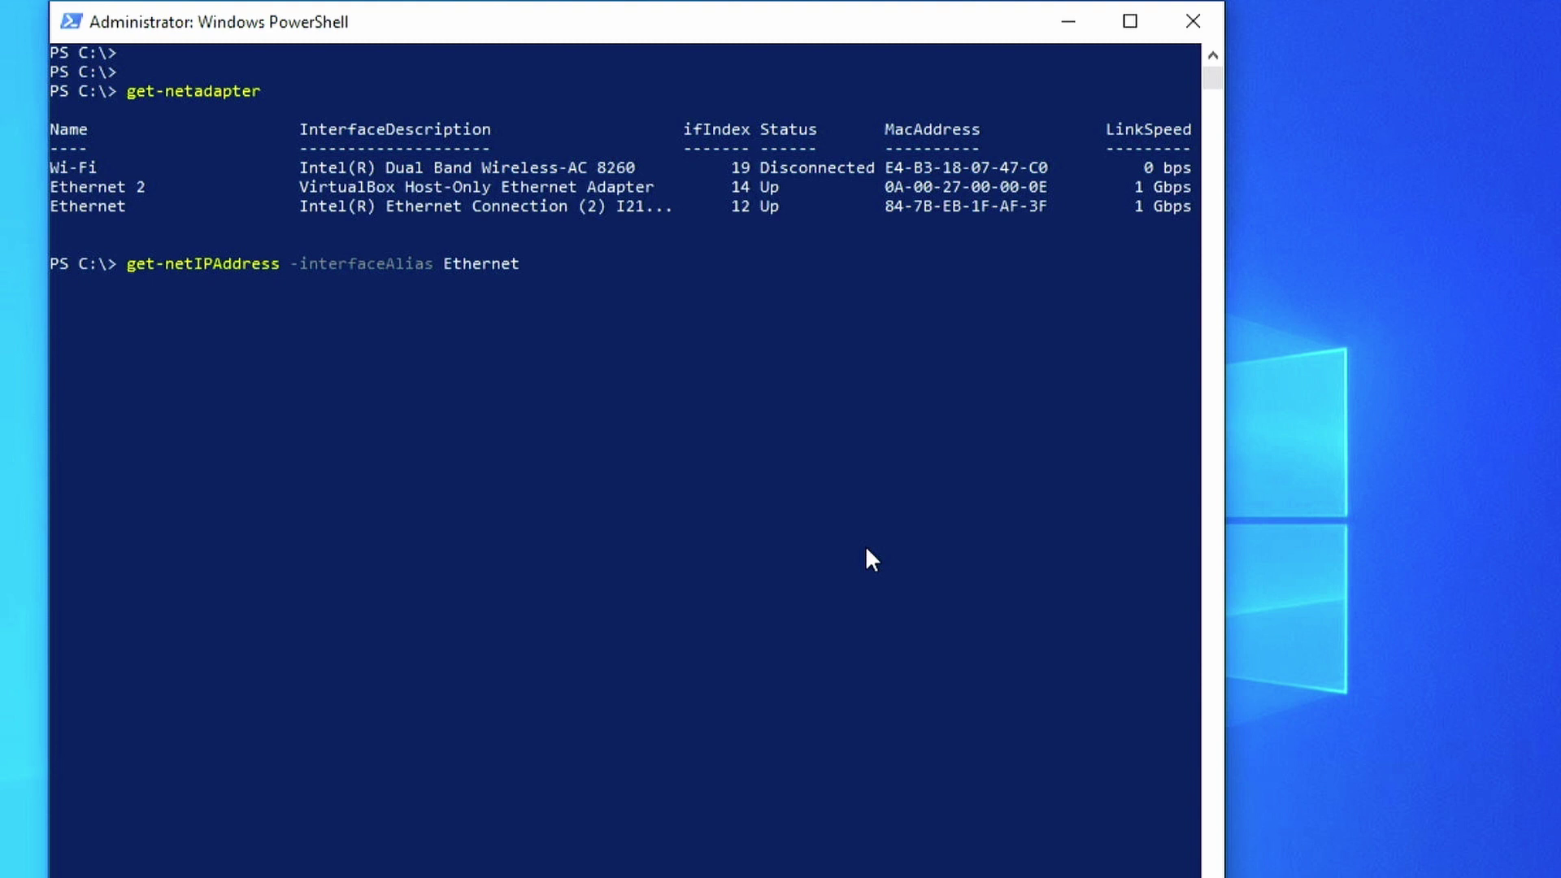
type("|select-object IPAddress")
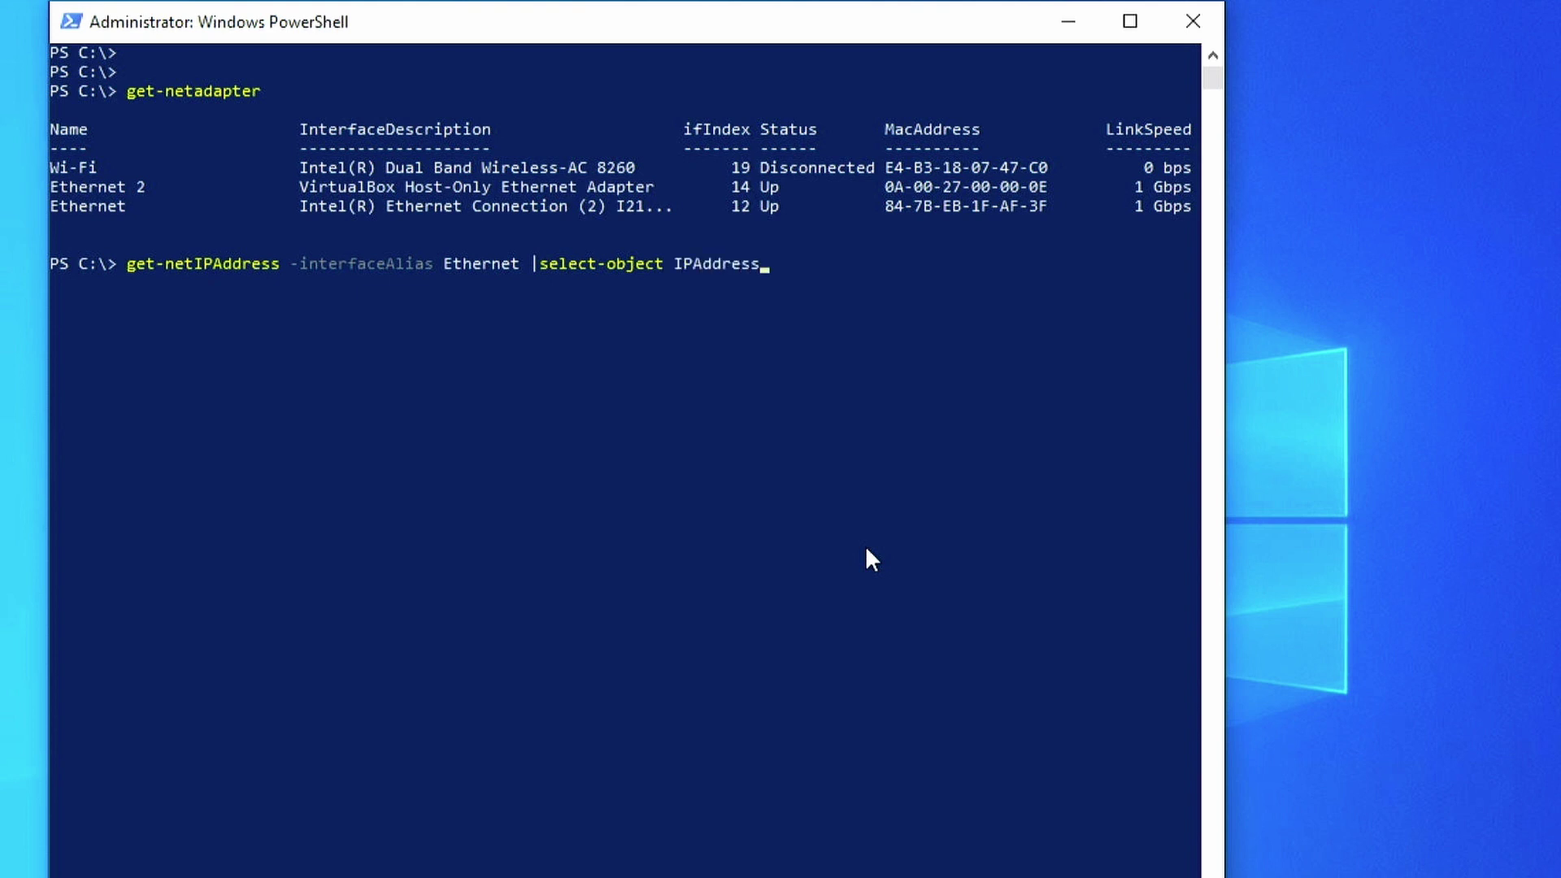
key("Return")
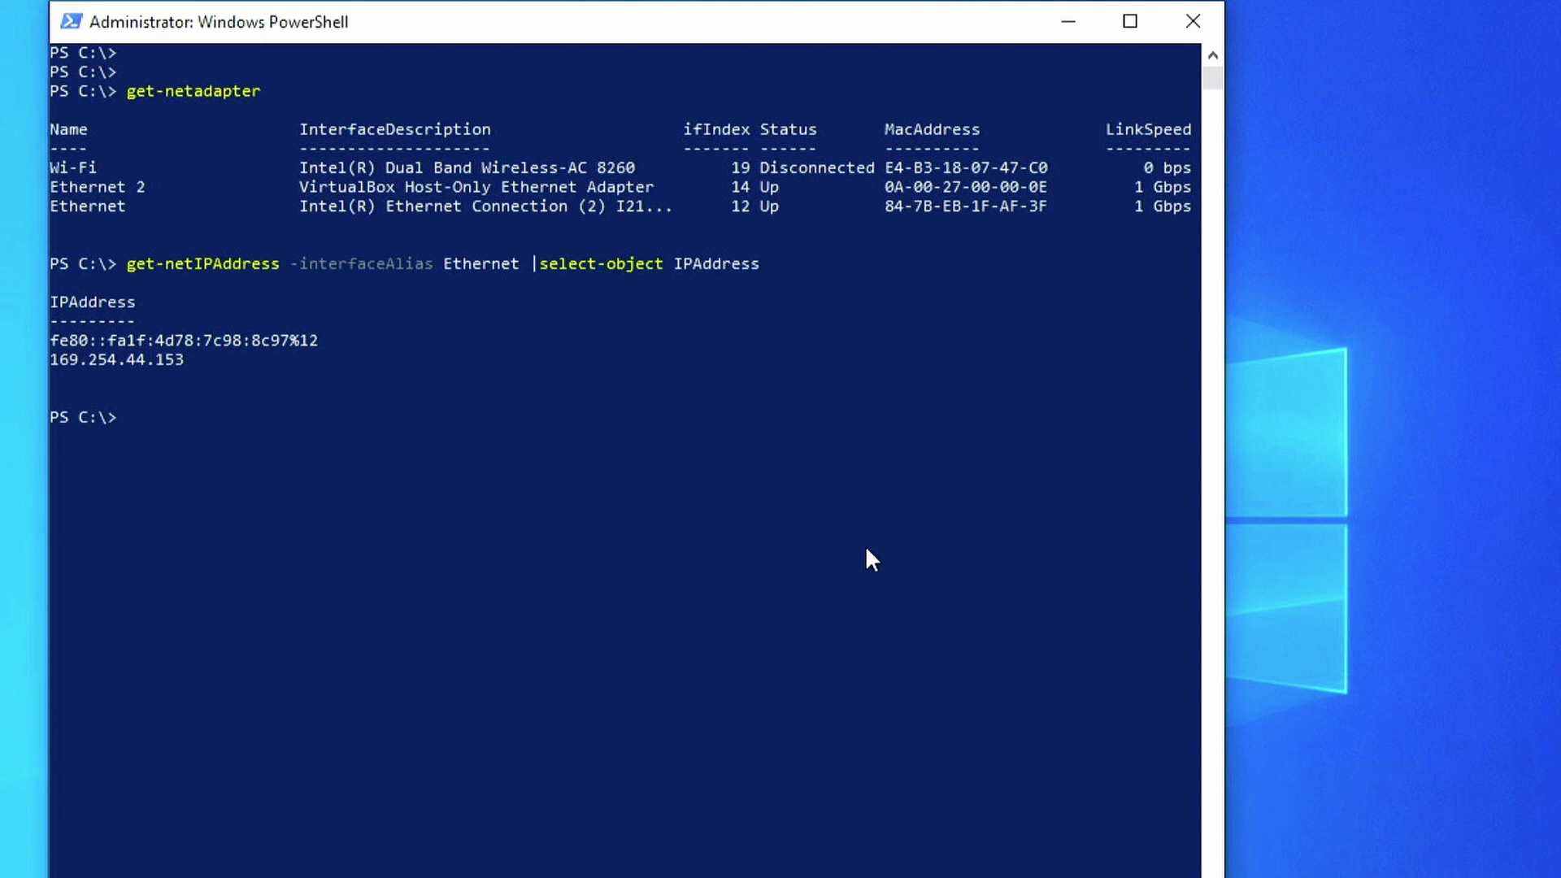
Show every adapter's IP configuration with get-NetIPConfiguration.
type("get-Ne")
key("BackSpace")
key("BackSpace")
type("IP")
key("BackSpace")
key("BackSpace")
type("NetIPConfiguration")
key("Return")
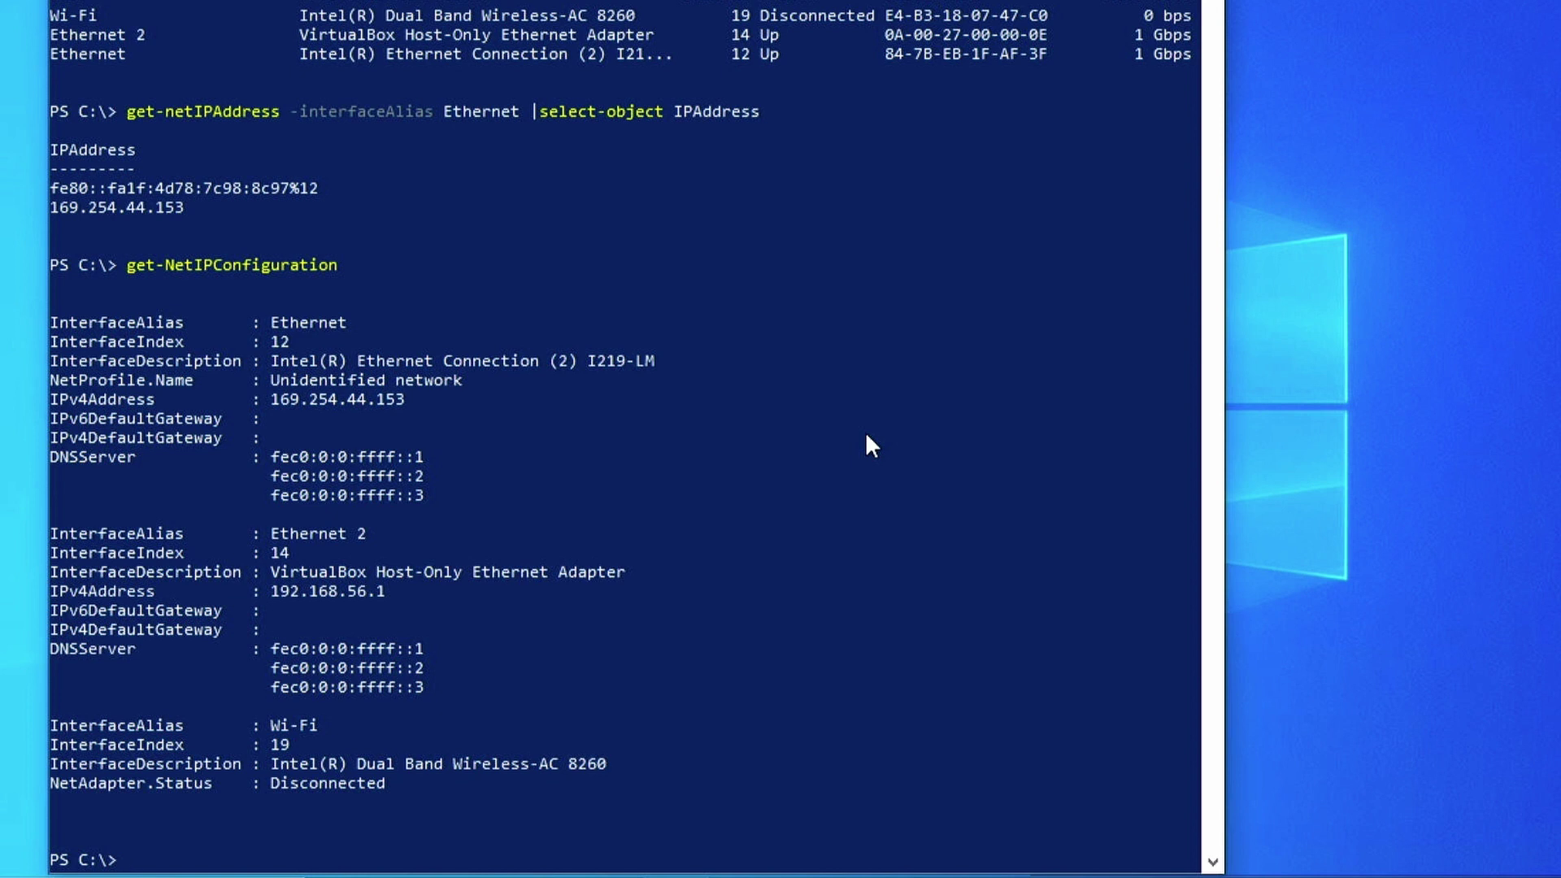
Clear the console and confirm 169.254.133.94 replies to test-connection.
type("cls")
key("Return")
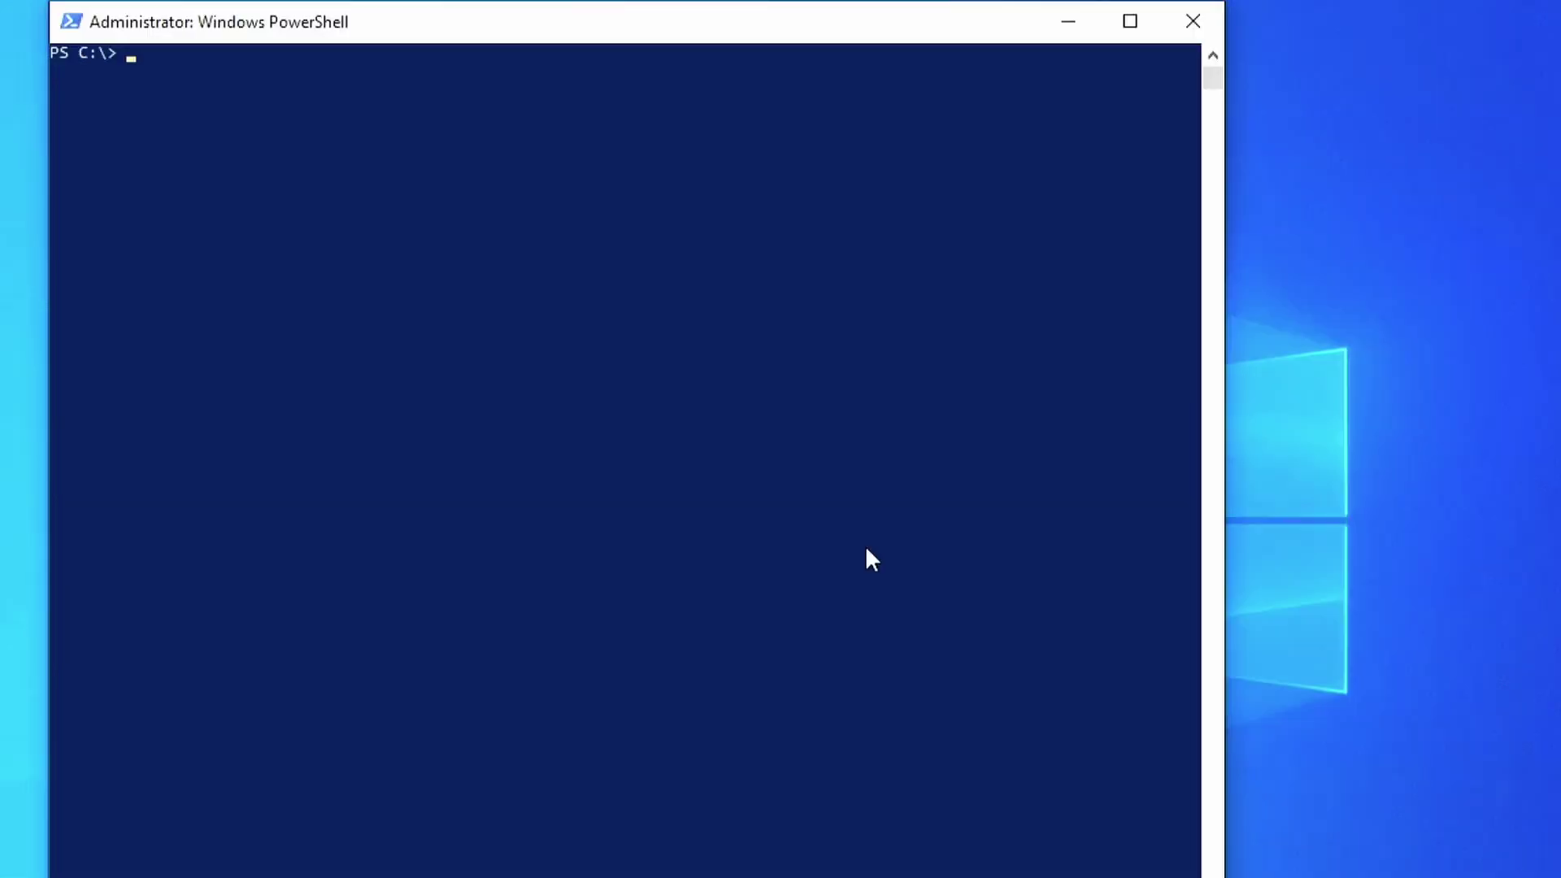
key("Return")
type("test-connection 169.254.133.")
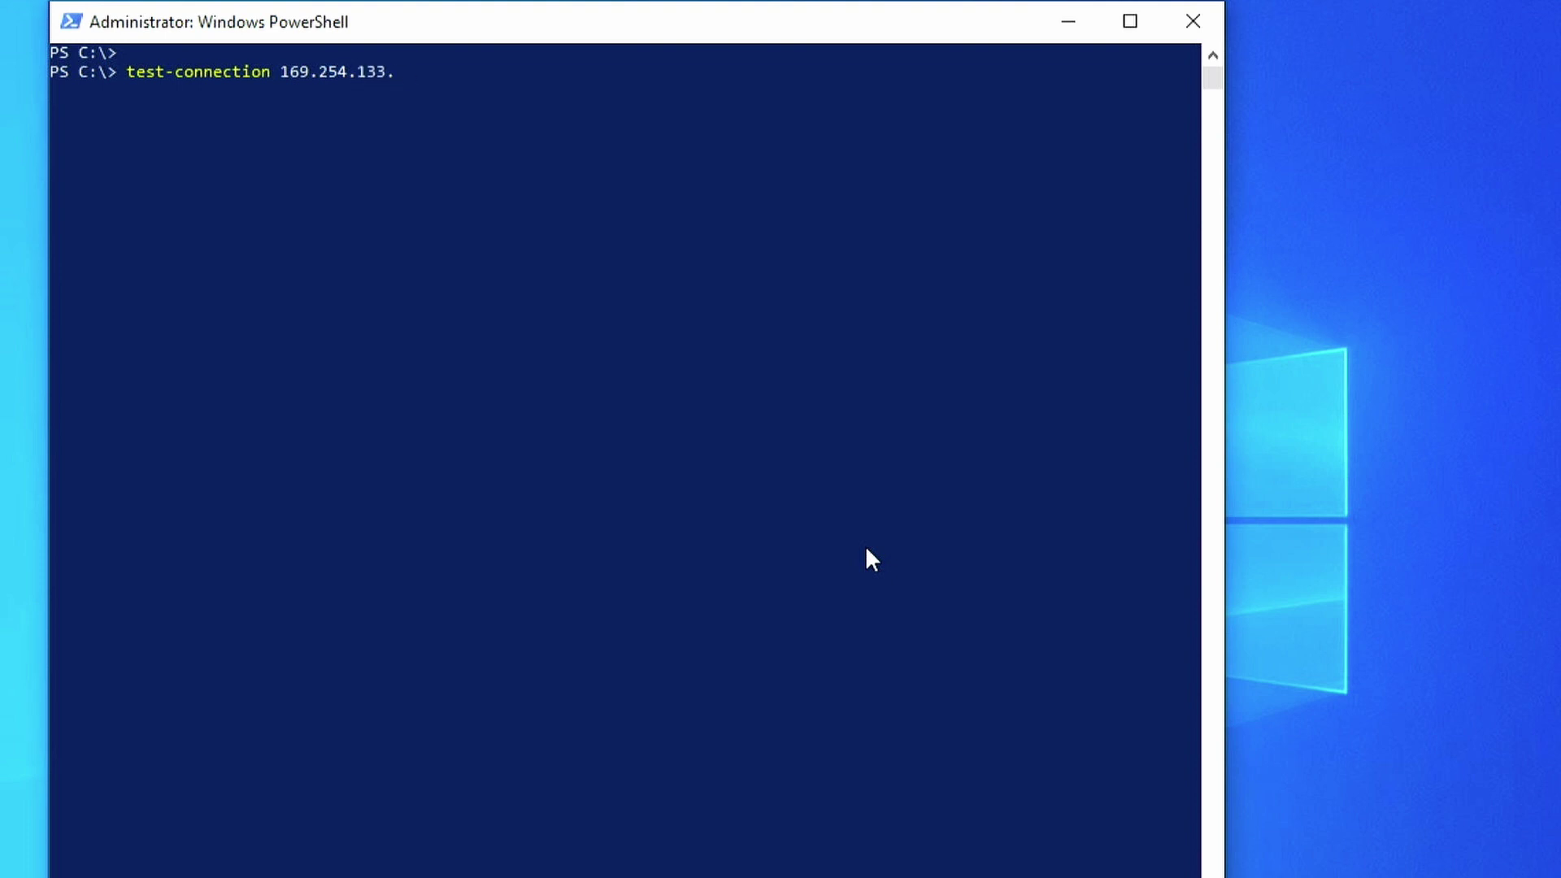
type("94")
key("Return")
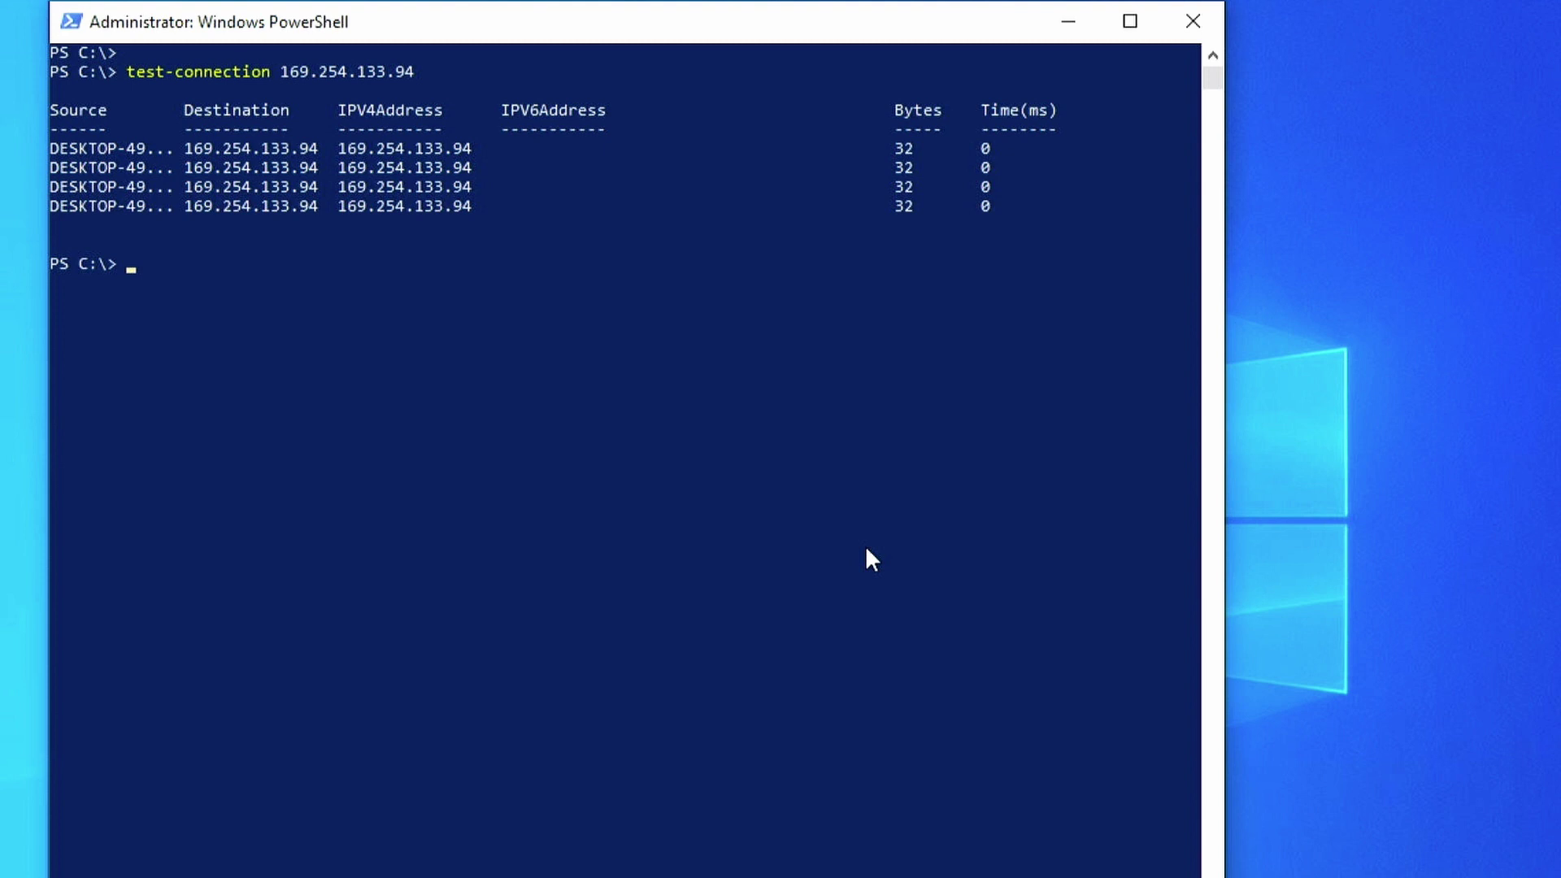
Enter net view \\169.254.133.94 /all to list the NAS shares.
type("net view \\\\16925")
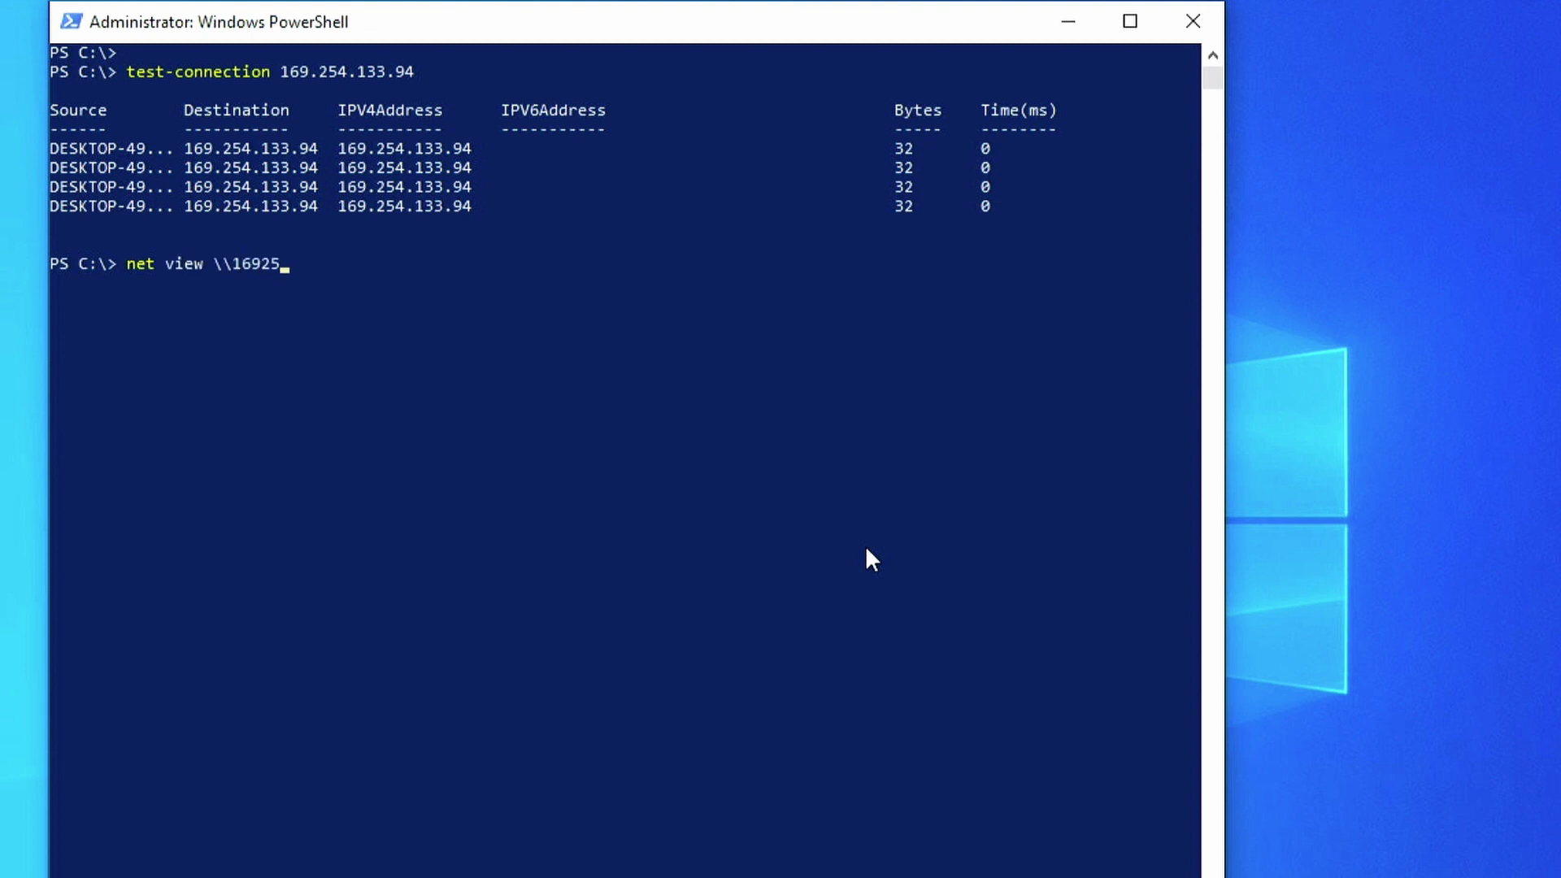
key("BackSpace")
key("BackSpace")
type(".254.133.94 /all")
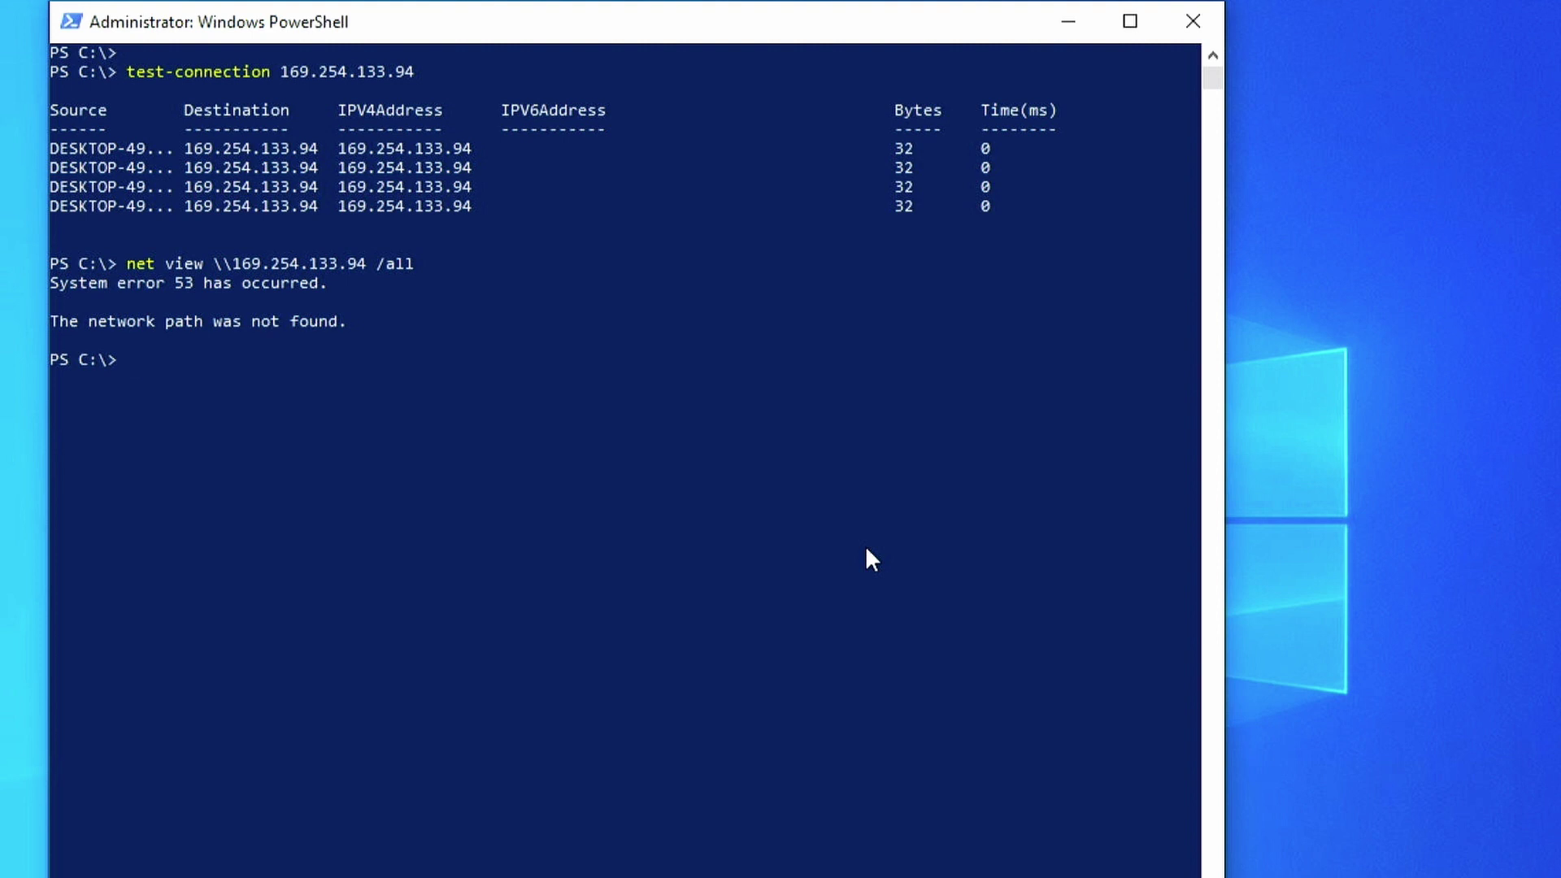
Check the SMB1Protocol optional feature's state, then enable it online.
type("get-windowsOptionalFeature ")
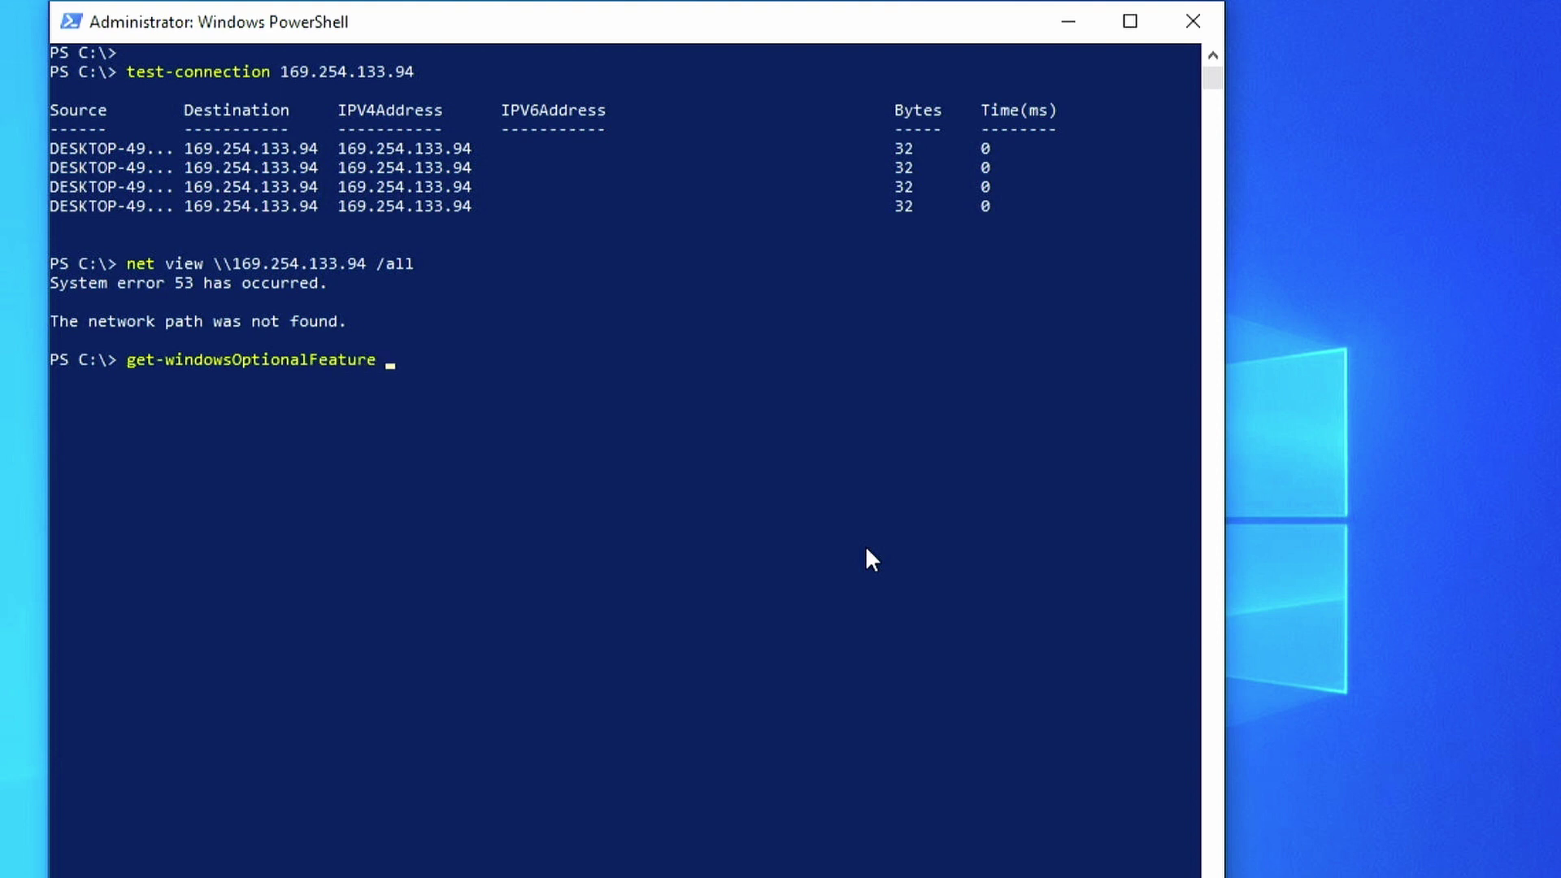
type("-online -")
type("featureName")
type(" smb1protoco")
type("l")
key("Return")
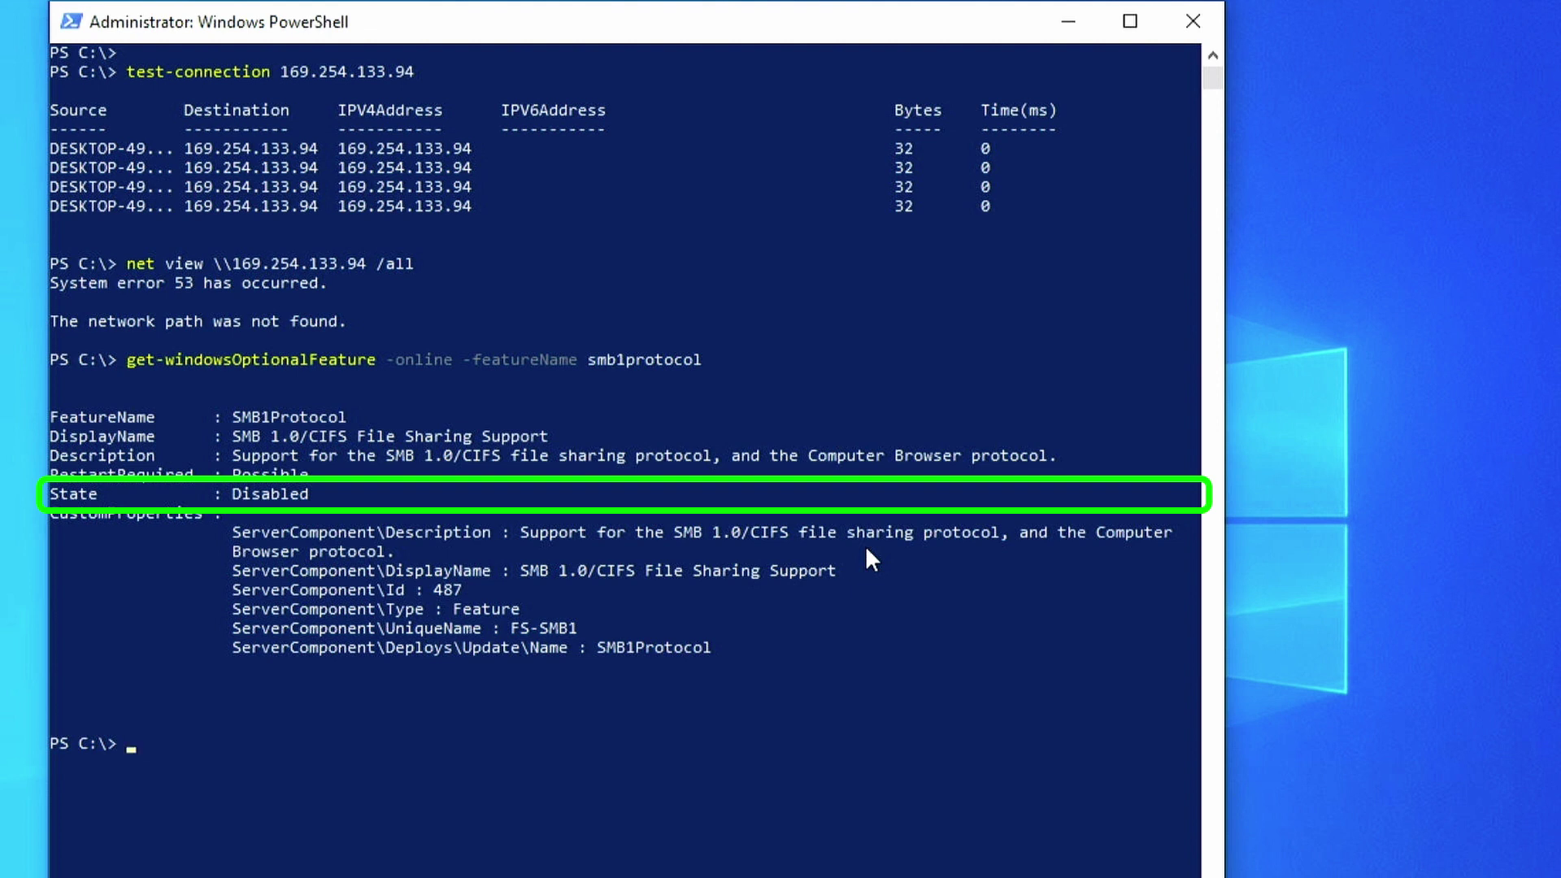
type("enable-windowsOption")
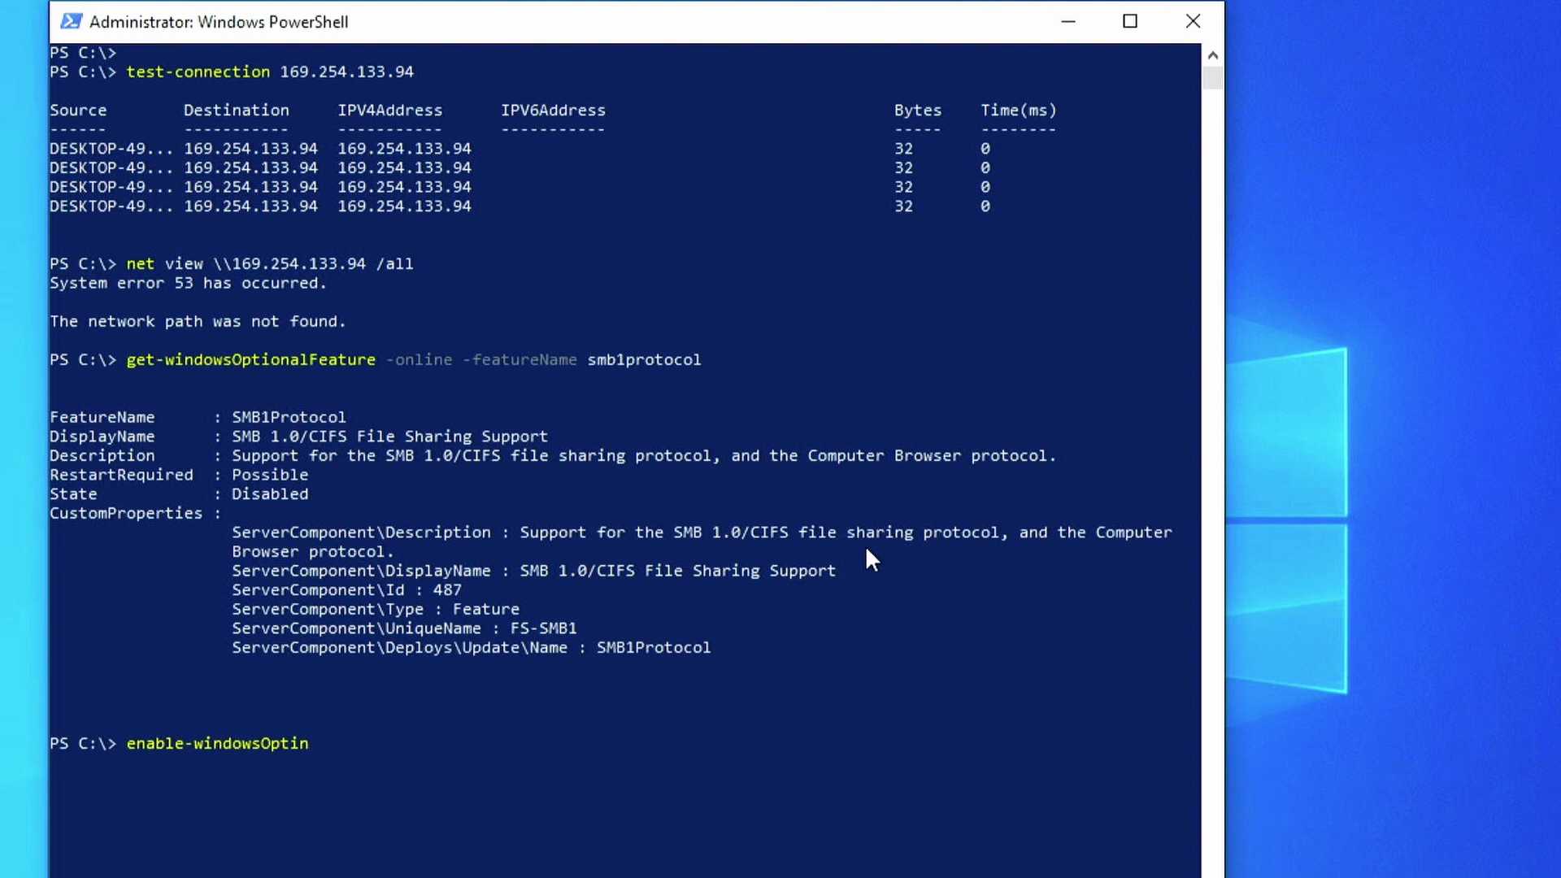
type("alFeature -online -featureN")
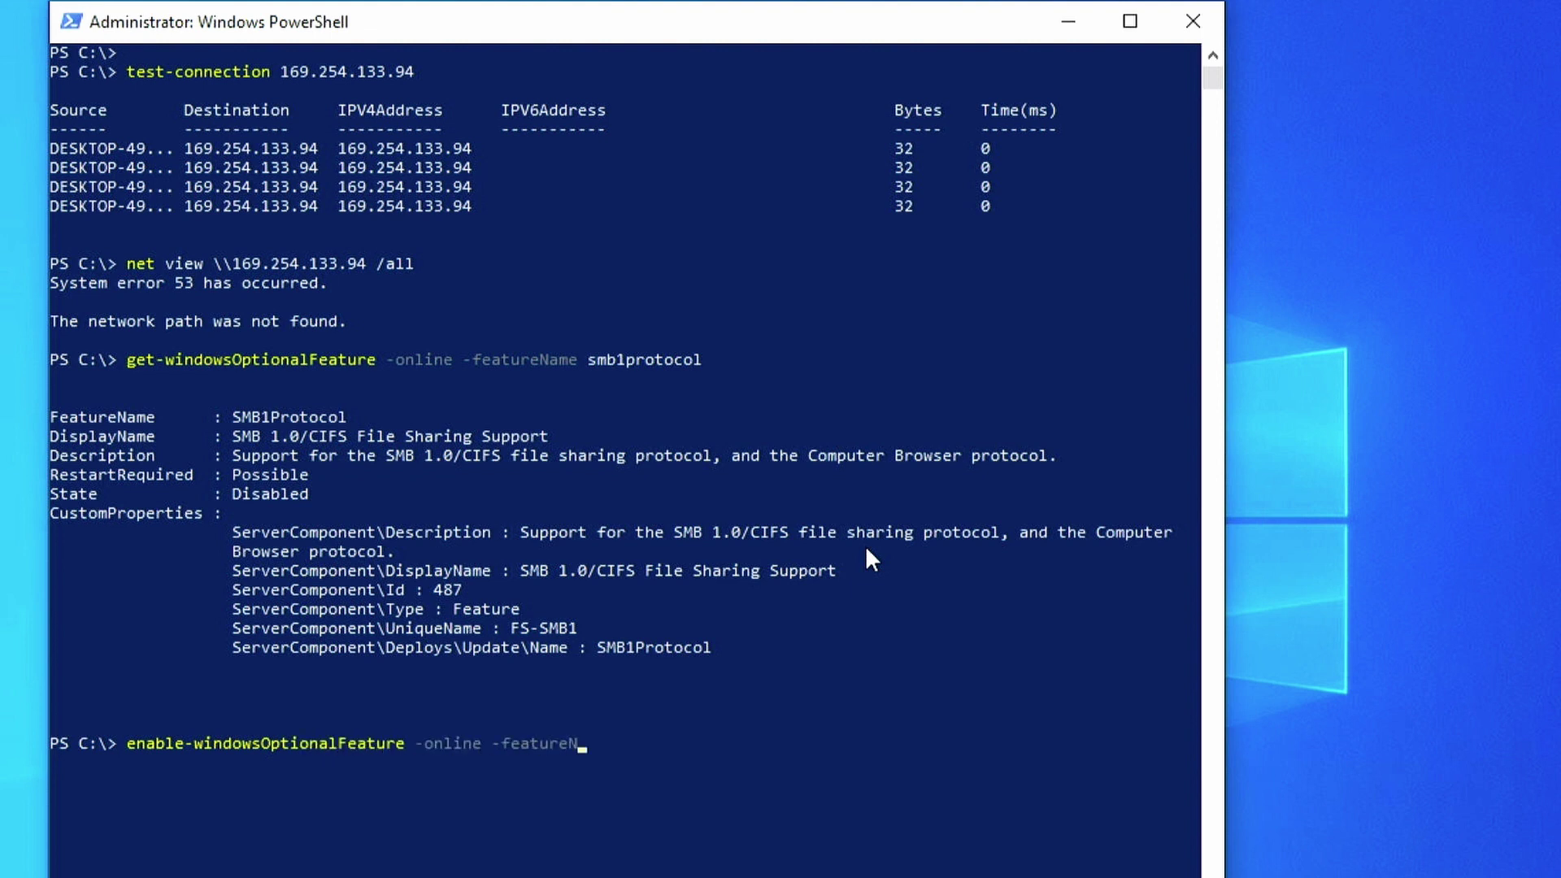
type("ame smb1protocol")
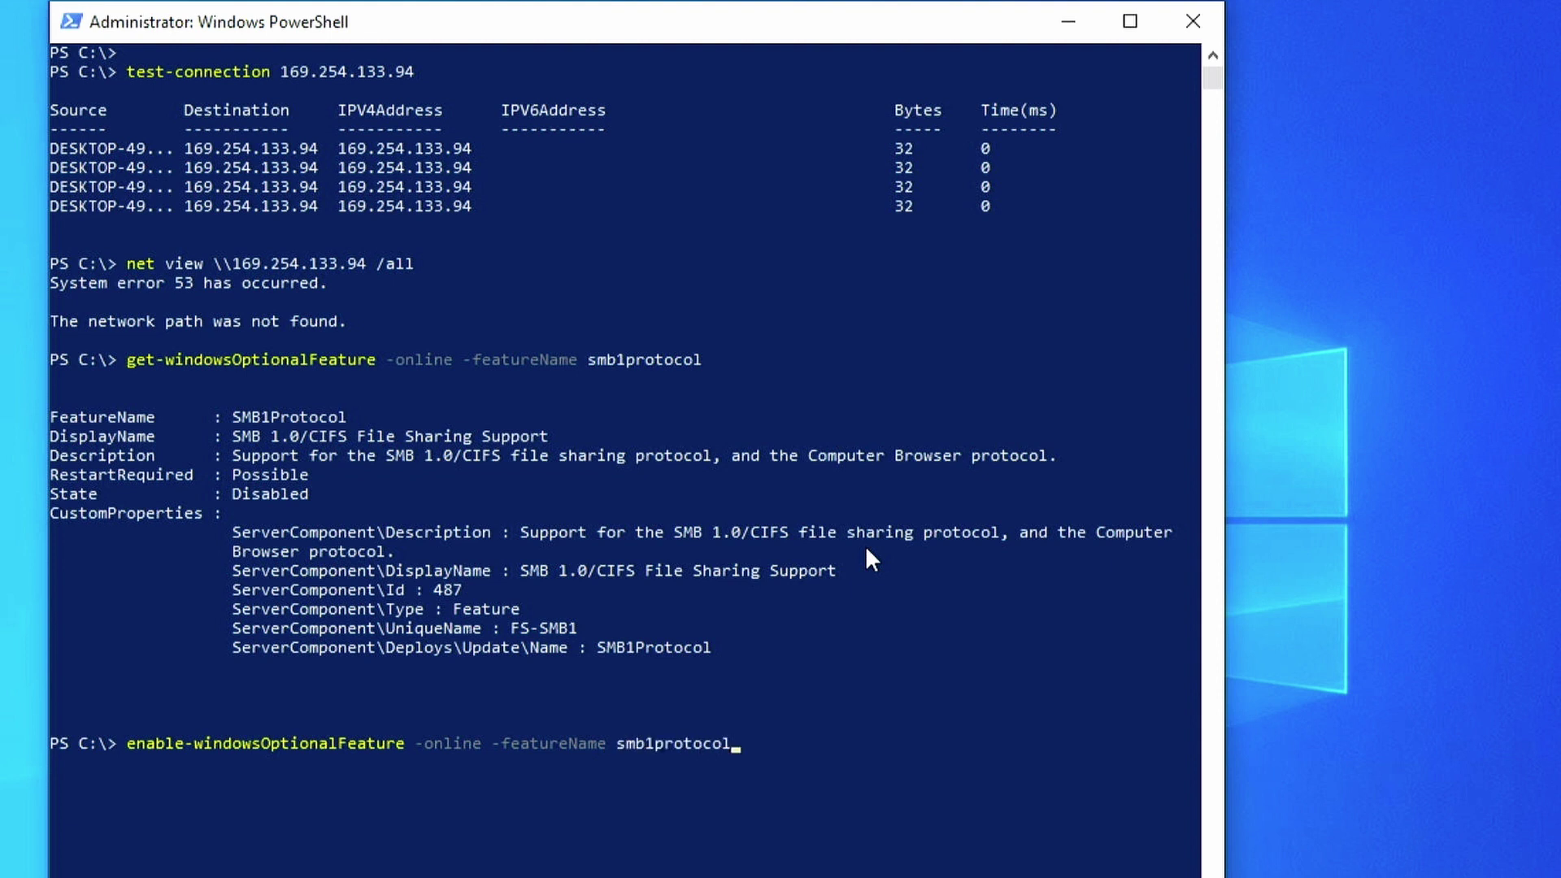
key("Return")
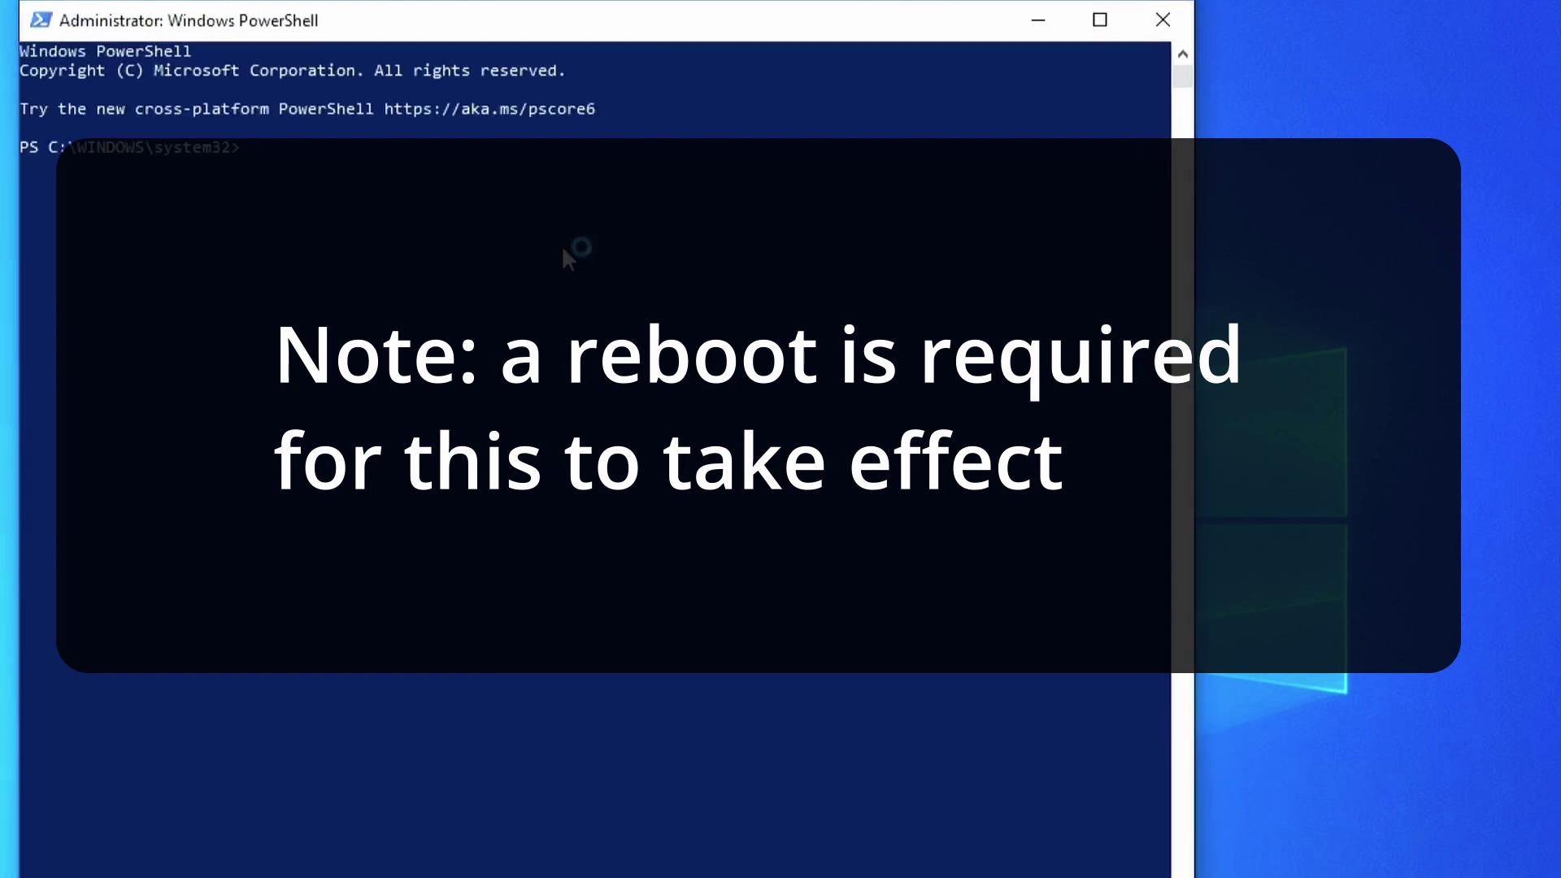
List the NAS shares with net view \\169.254.133.94 /all, then clear the console.
type("net view \\\\169.254.133.94 /all")
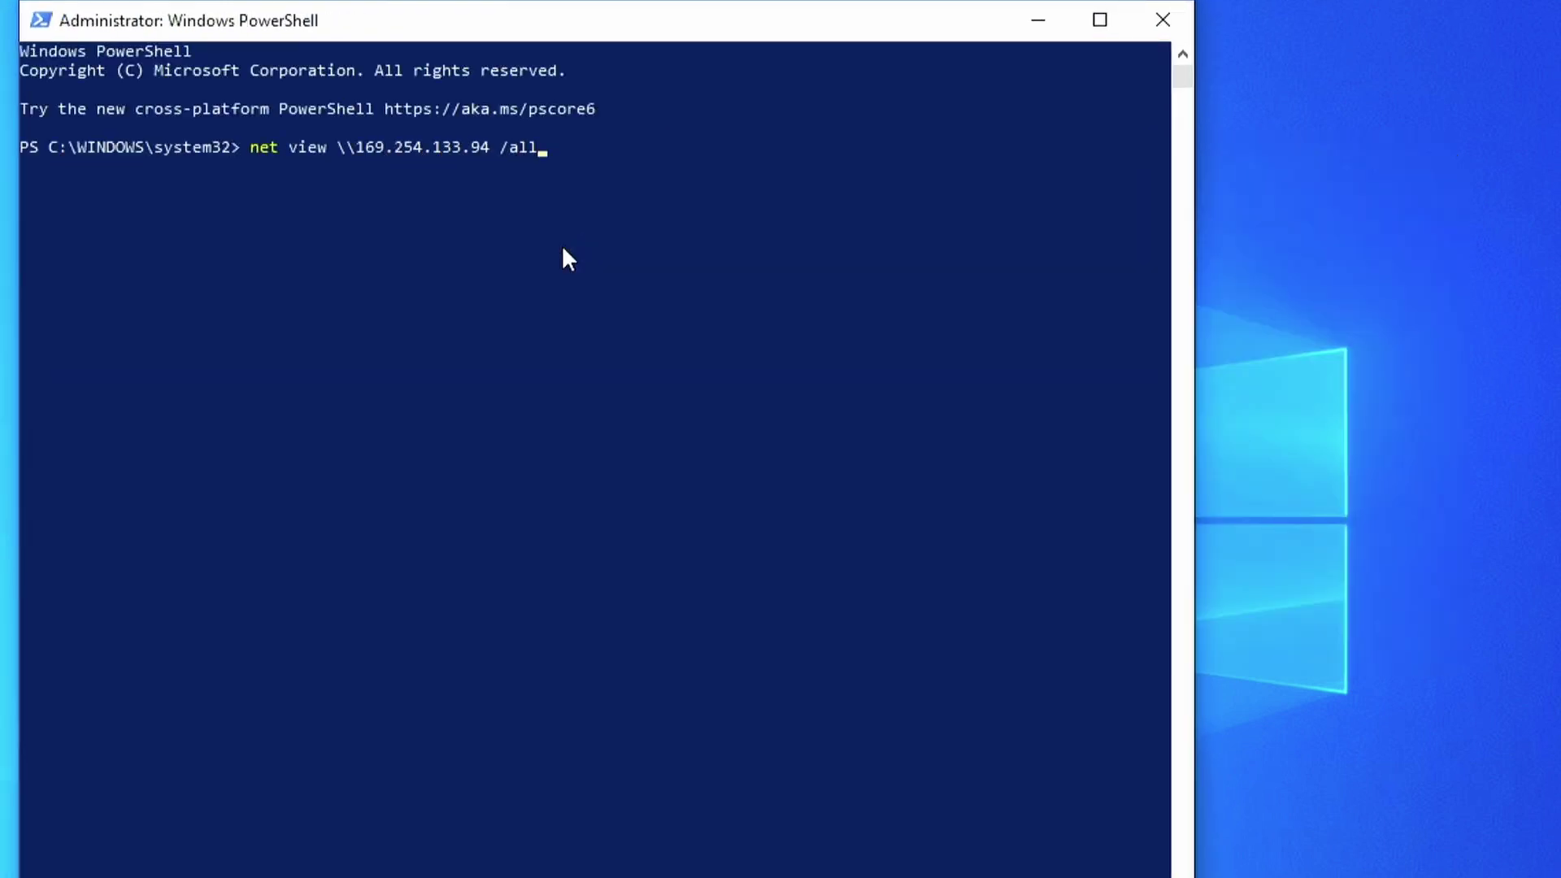
key("Return")
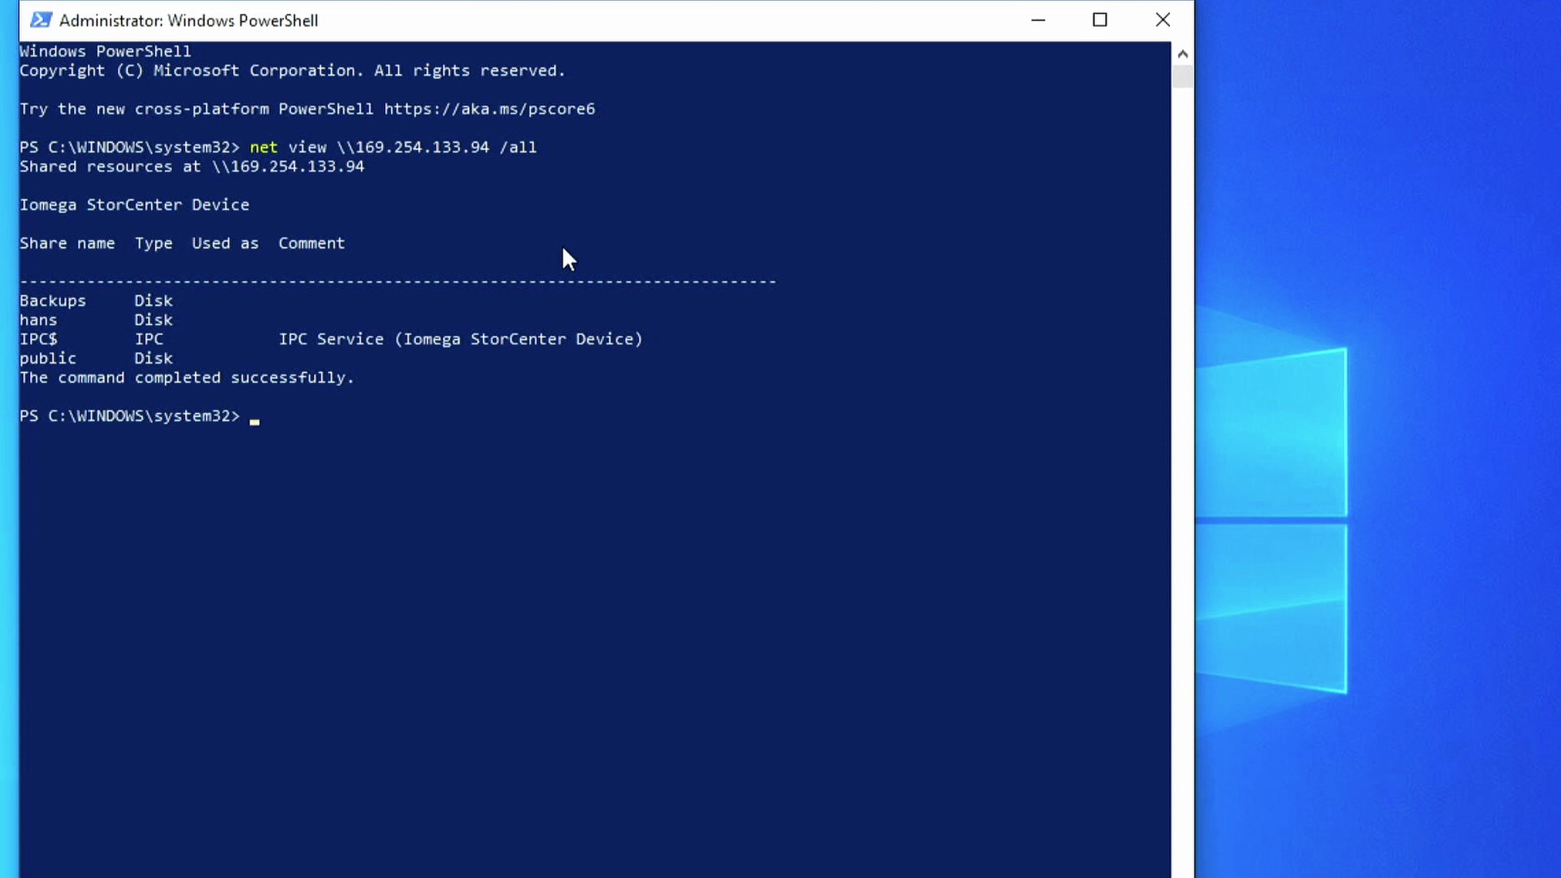
type("clear")
key("Return")
key("Return")
Map \\169.254.133.94\hans as persistent FileSystem drive V using the share account's credentials.
type("new")
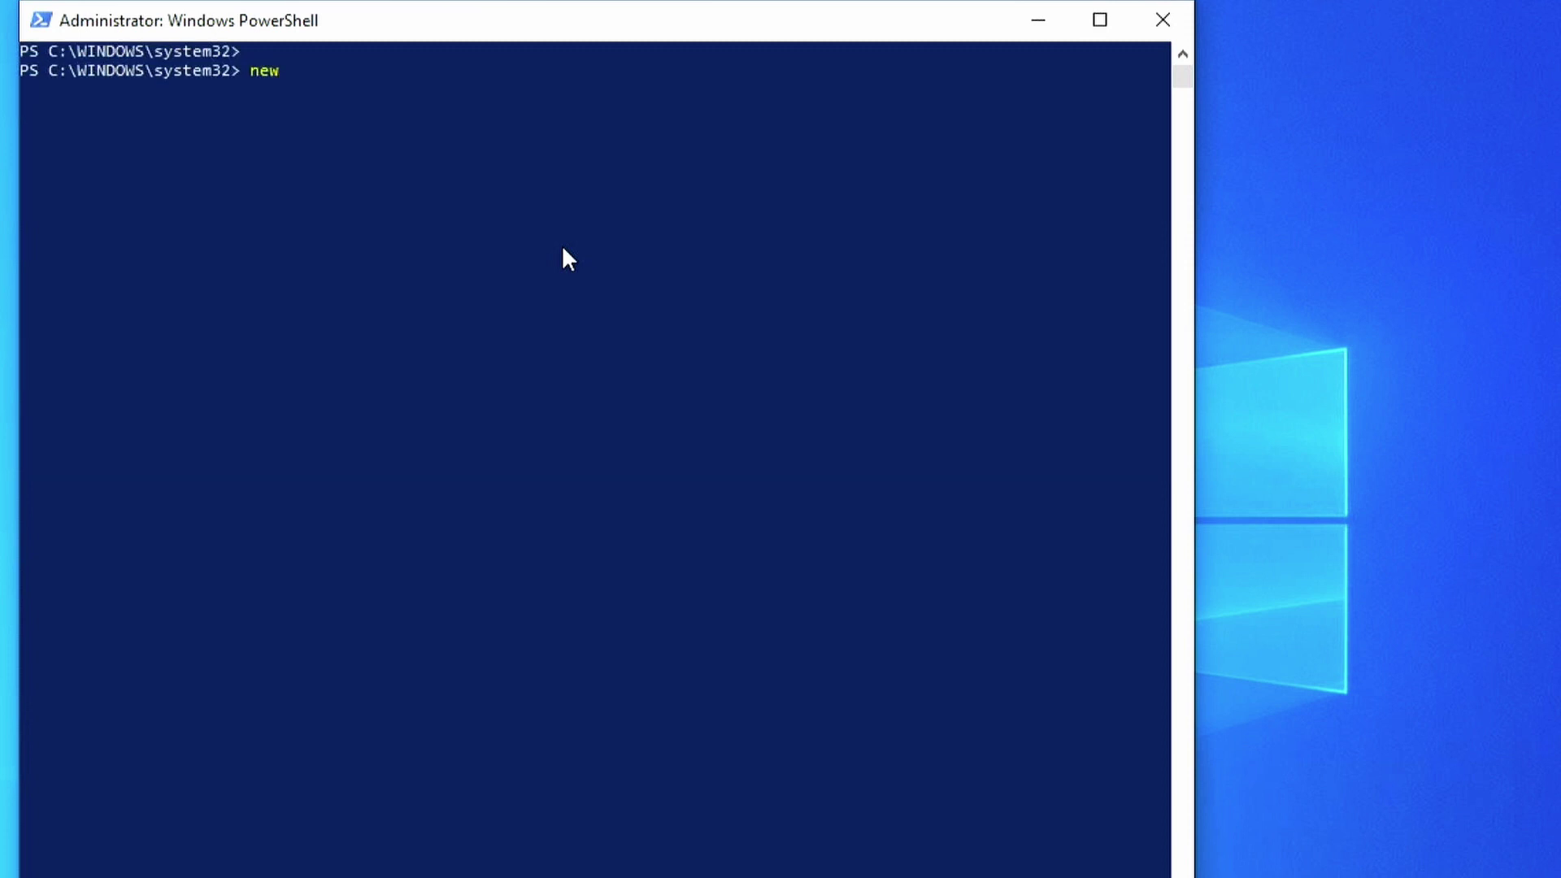
type("-psDrive -name V -PSProvi")
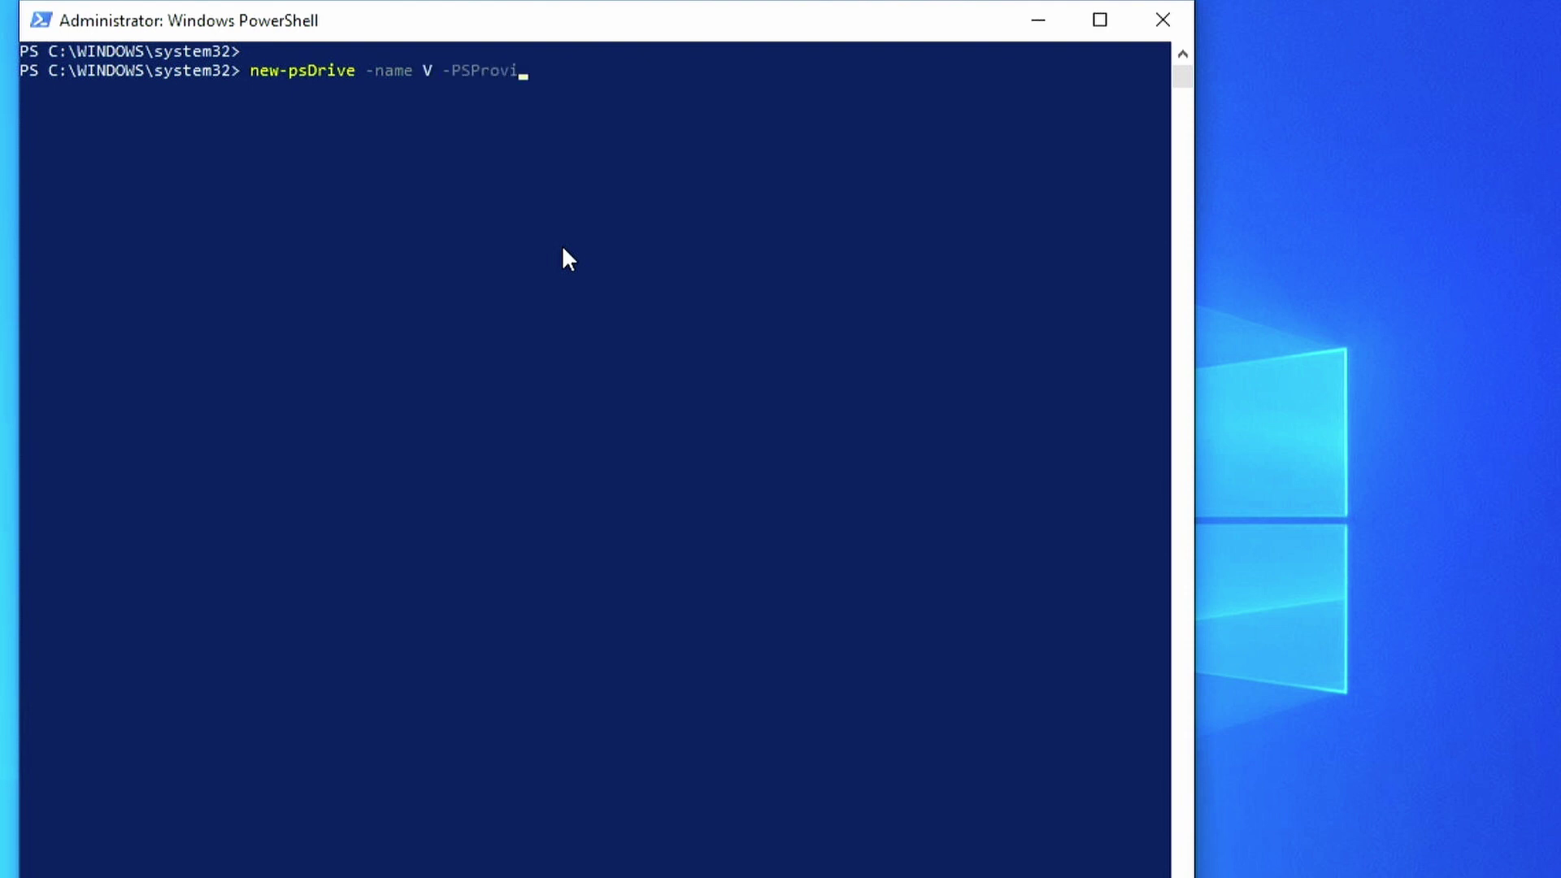
type("der \"FileSystem\" -root \\\\169.254.133.94\\hans -credential hans -persist")
key("Return")
type("••••••••")
key("Return")
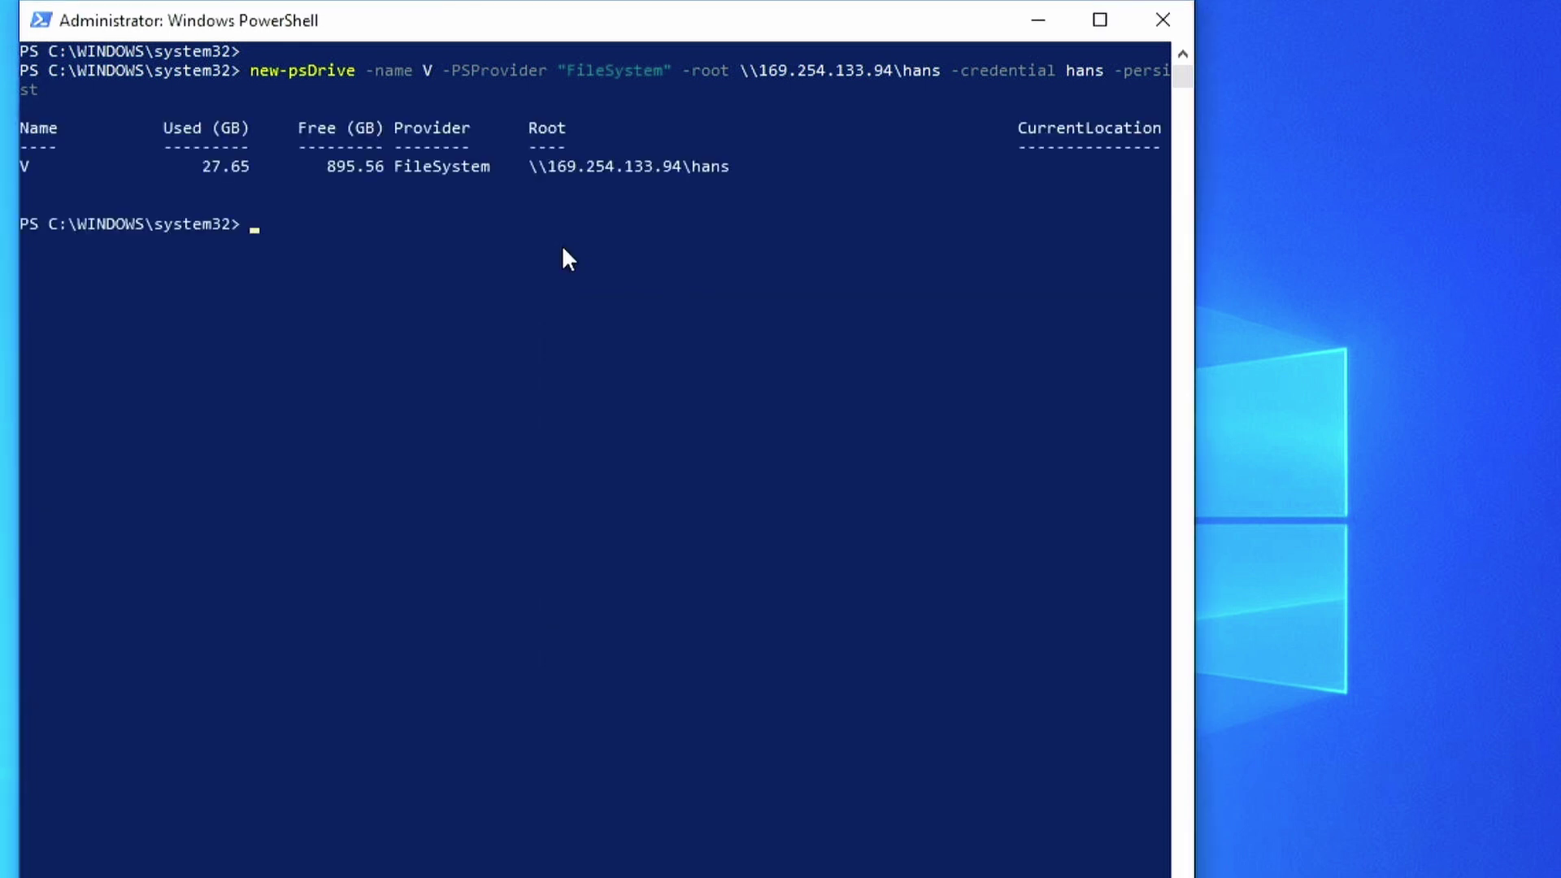
Switch to V:, enter nakatomi, and list the drive, nakatomi and resumes folder contents.
type("v:")
key("Return")
type("dir")
key("Return")
type("cd nakatomi")
key("Return")
type("dir")
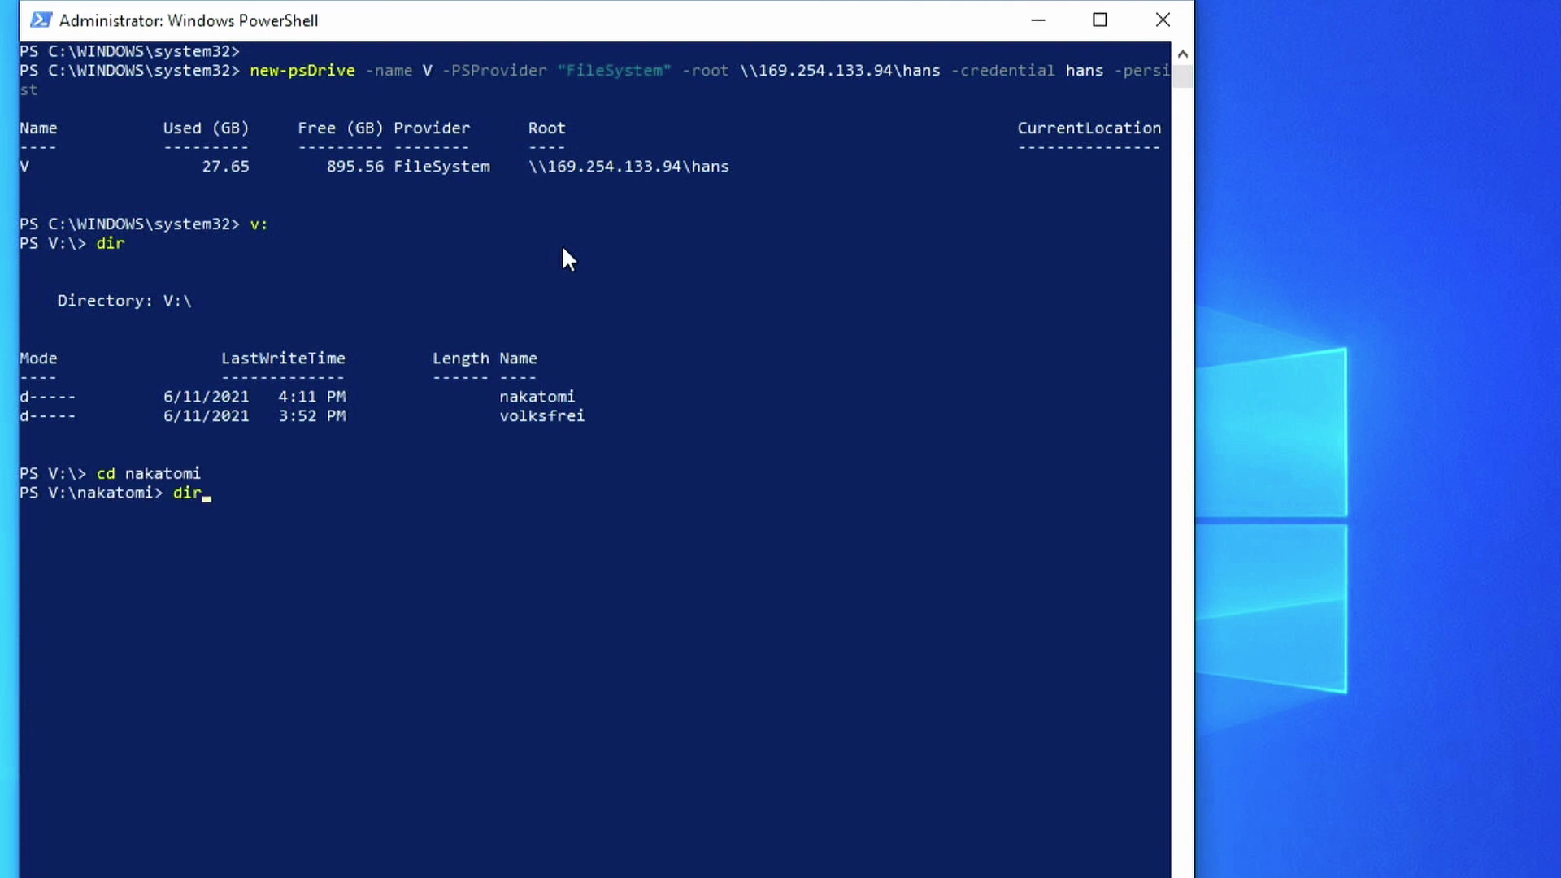
key("Return")
type("dir resumes")
key("Return")
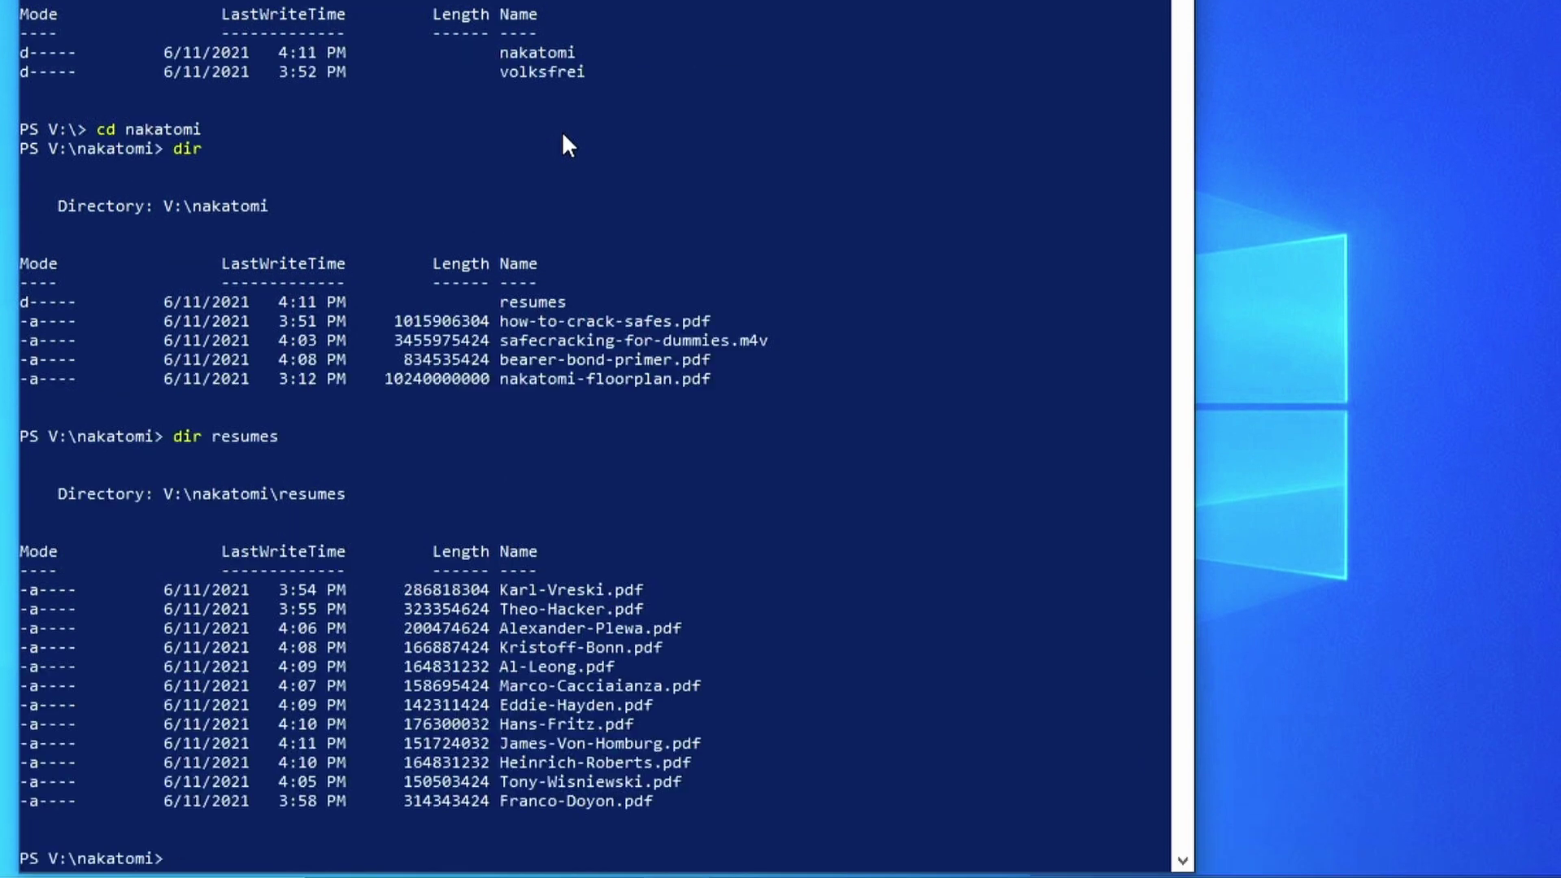
Return to C:, remove drive V with get-PSDrive V | remove-PSDrive, and verify V: is gone.
type("c:")
key("Return")
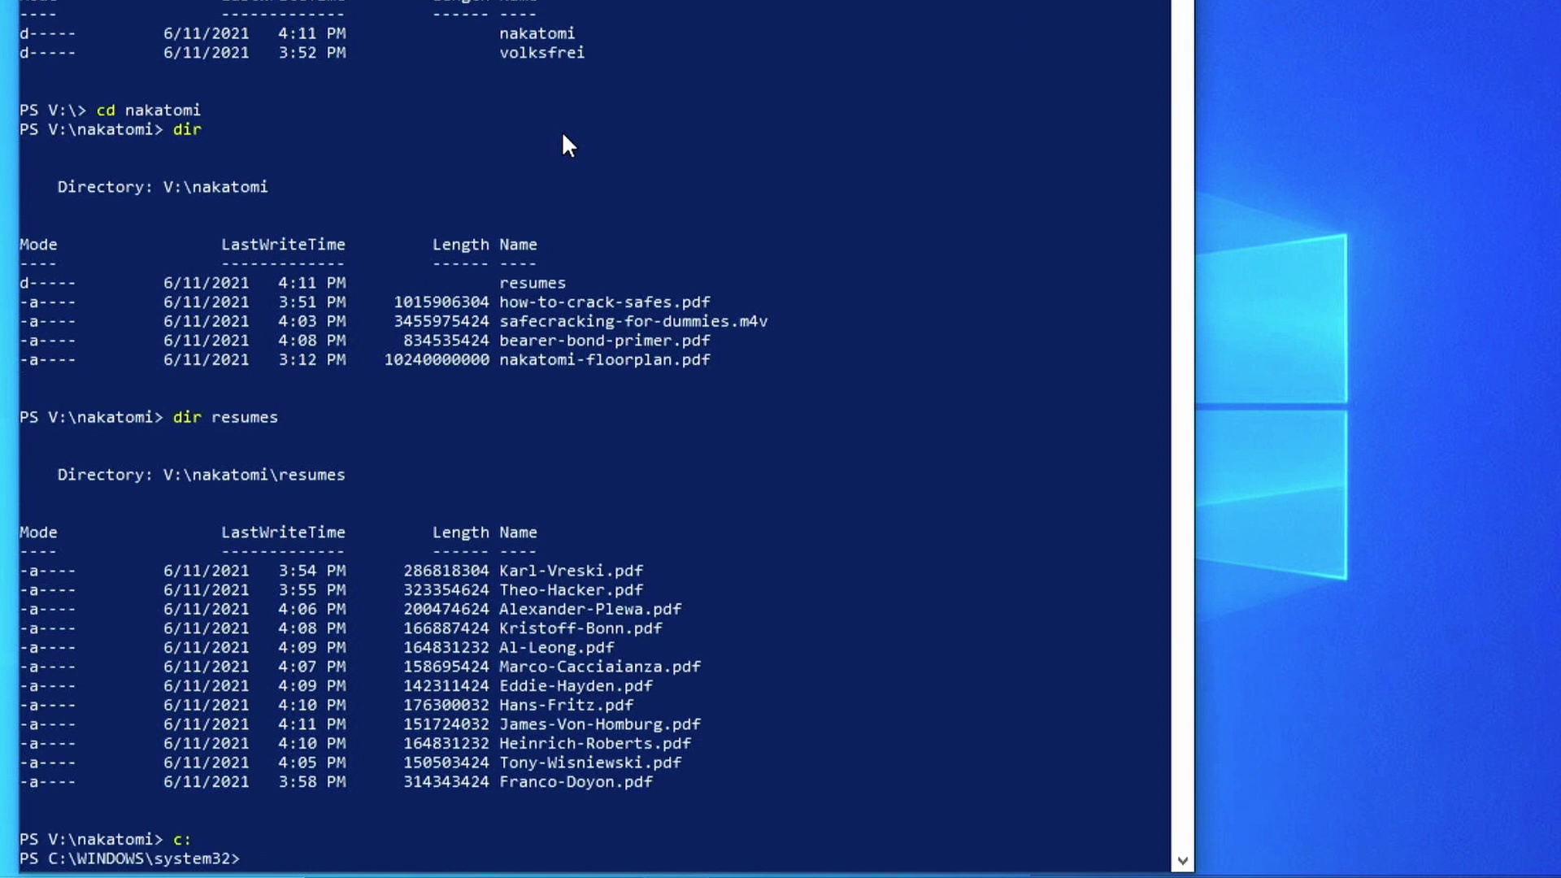
type("get-PSDrive V | remove-PSDrive")
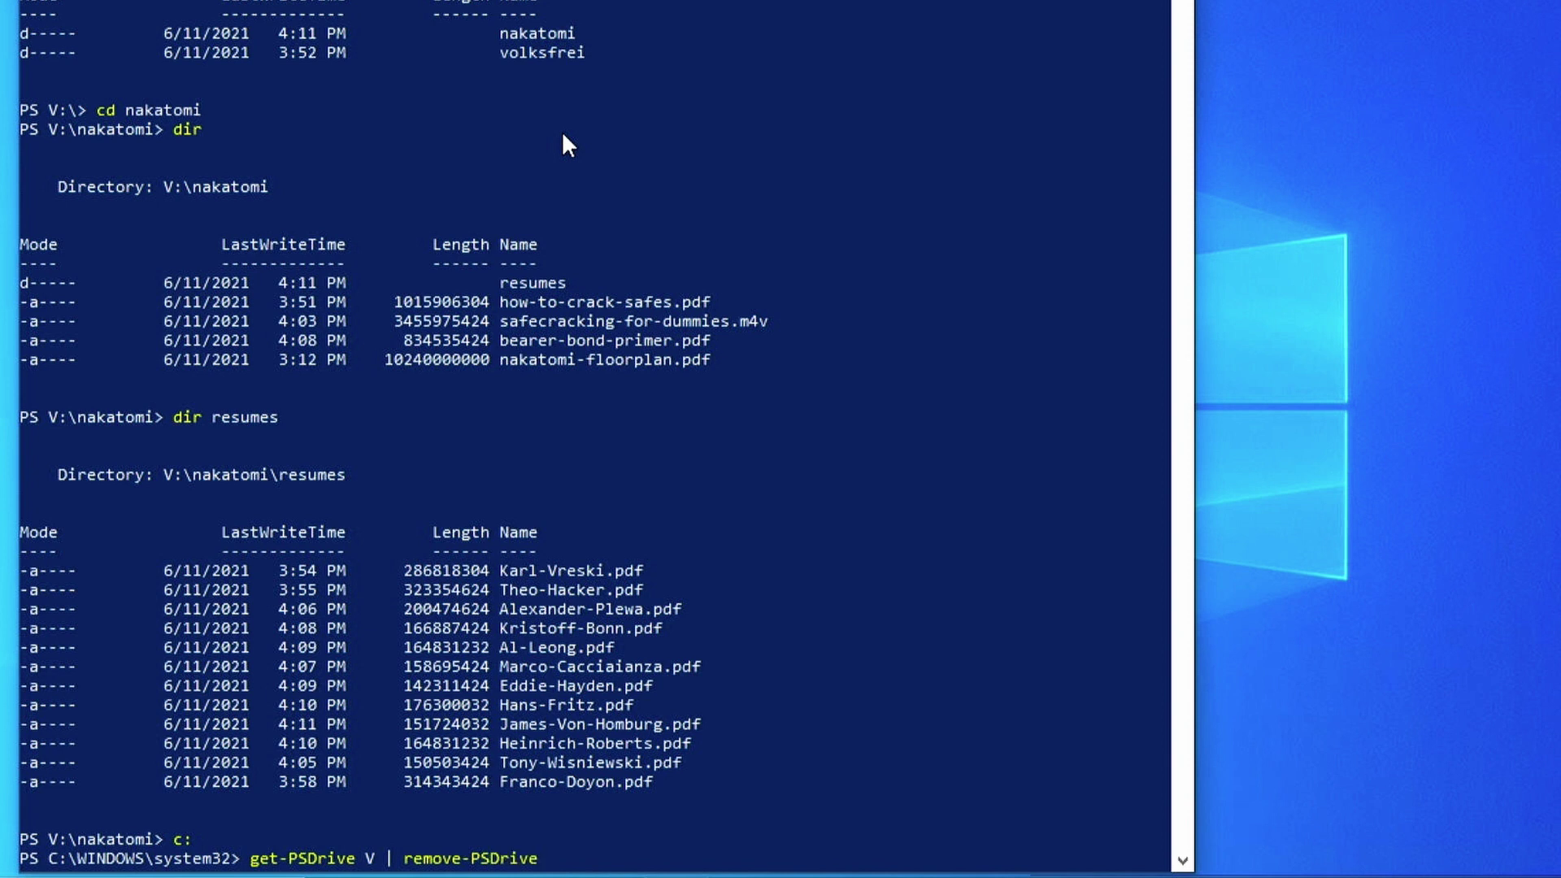
key("Return")
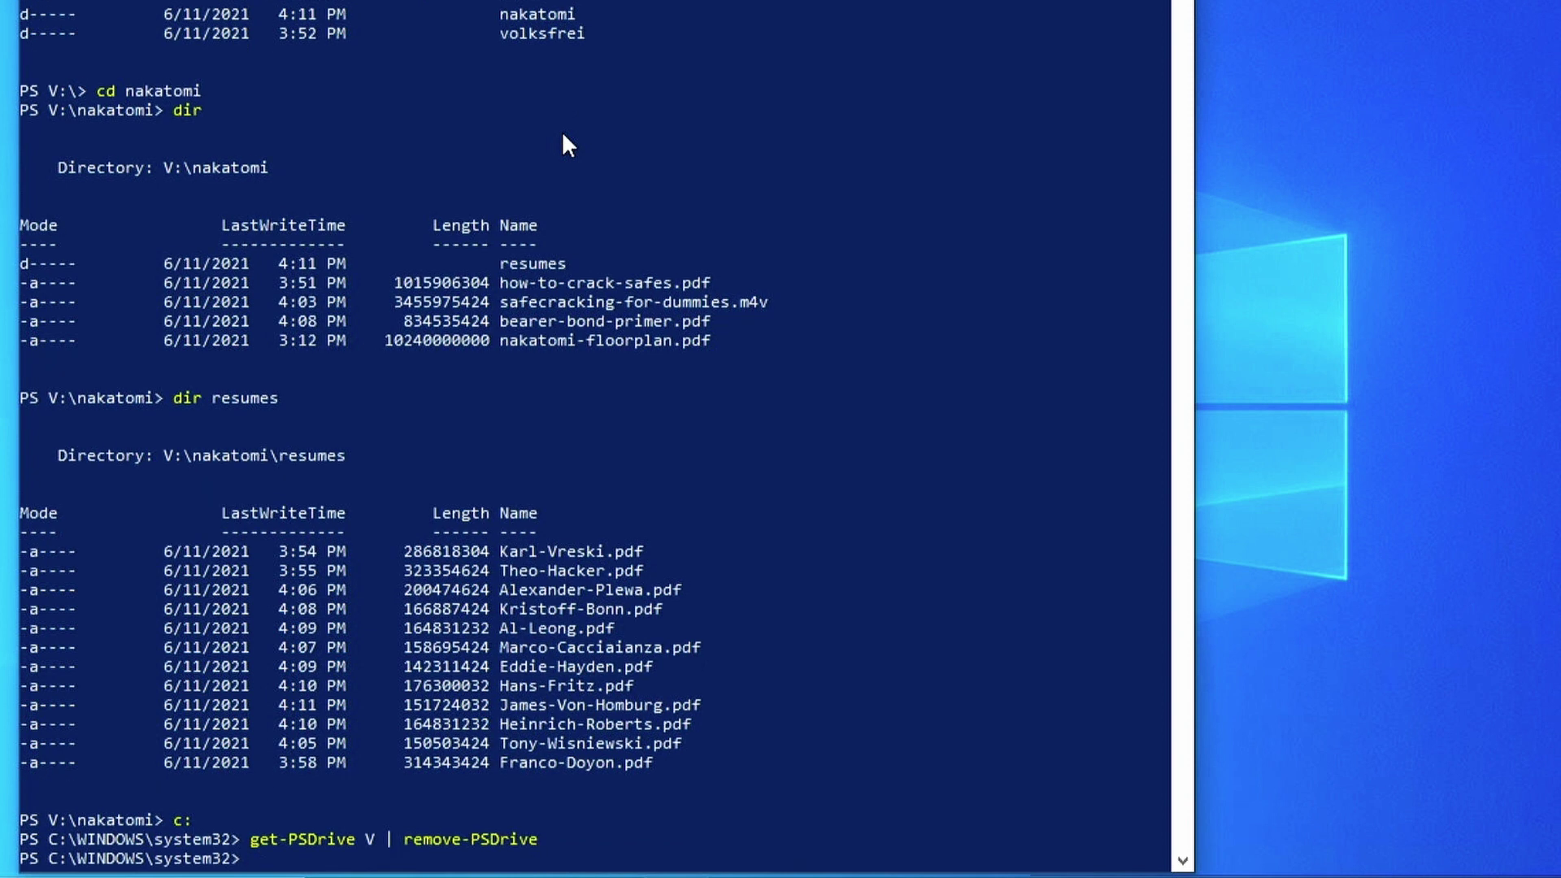
type("v:")
key("Return")
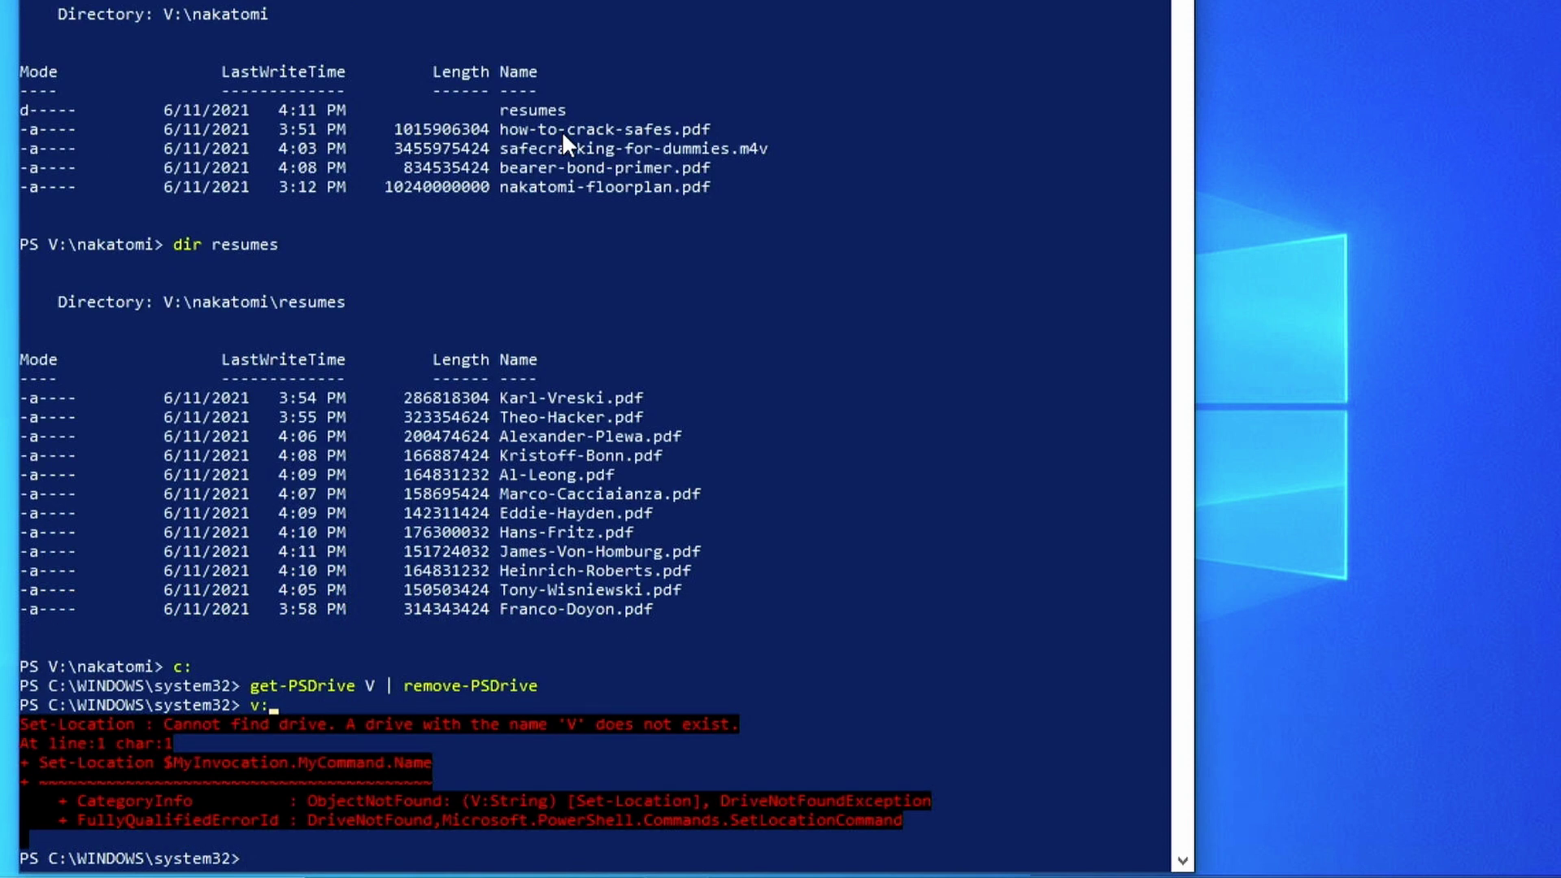